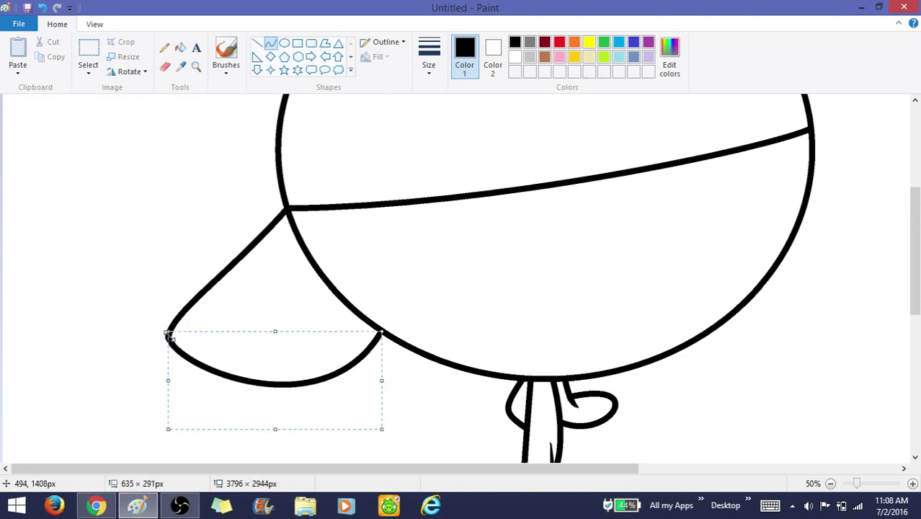
Adjust the end of the flap's lower curve so it meets the flap's outer corner
{"action": "left_click_drag", "start_coordinate": [169, 329], "coordinate": [170, 332]}
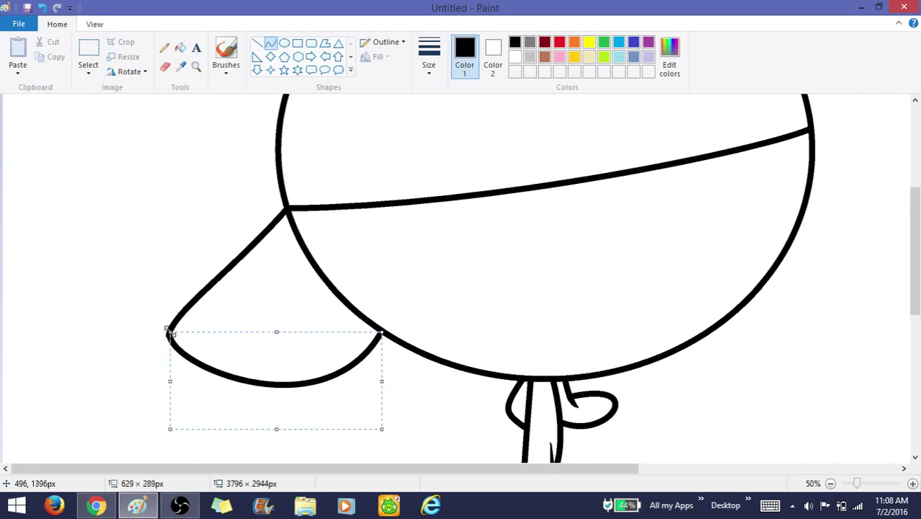
{"action": "left_click", "coordinate": [811, 510]}
{"action": "left_click", "coordinate": [809, 506]}
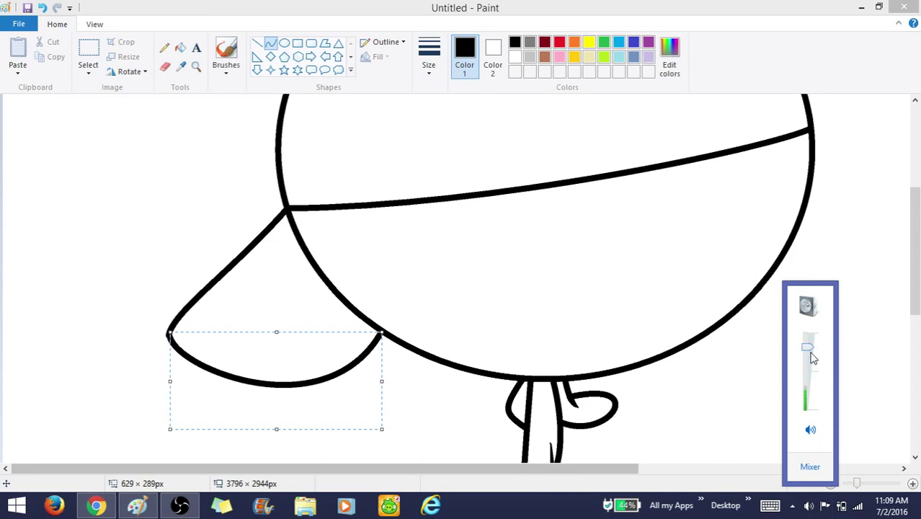
{"action": "scroll", "coordinate": [625, 282], "scroll_direction": "down", "scroll_amount": 5}
{"action": "left_click_drag", "start_coordinate": [567, 176], "coordinate": [592, 173]}
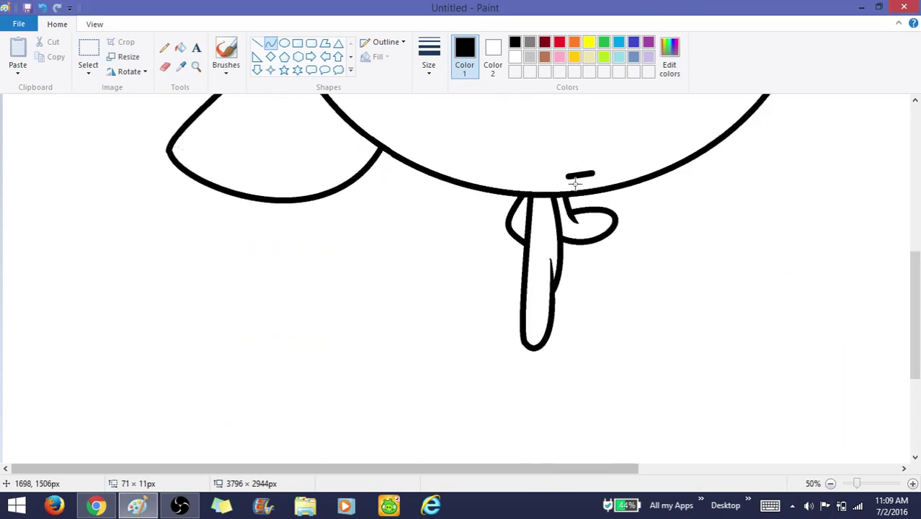
{"action": "left_click", "coordinate": [576, 186]}
{"action": "key", "text": "ctrl+z"}
Draw a slightly slanted black waistline about 98 × 12 px across the body just below the arms
{"action": "left_click", "coordinate": [195, 66]}
{"action": "left_click", "coordinate": [383, 167]}
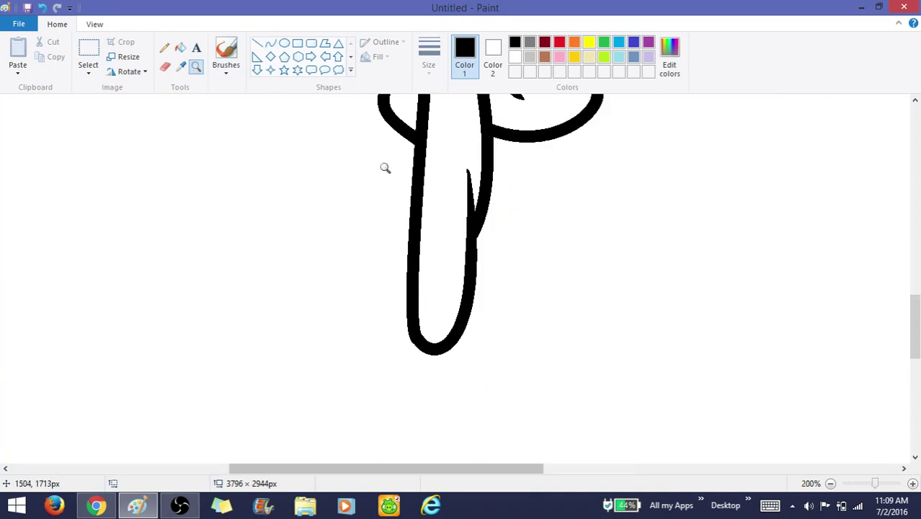
{"action": "left_click", "coordinate": [375, 144]}
{"action": "left_click_drag", "start_coordinate": [524, 267], "coordinate": [654, 250]}
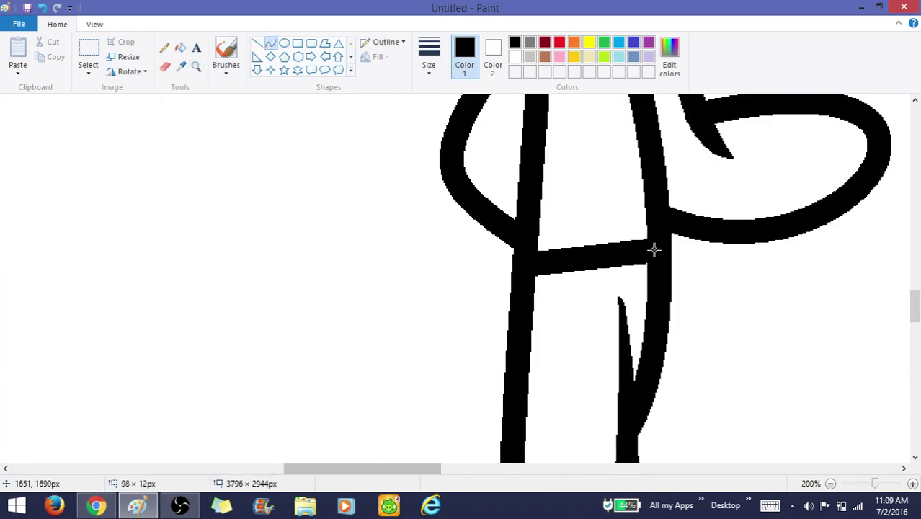
{"action": "left_click", "coordinate": [618, 251]}
{"action": "left_click", "coordinate": [609, 261]}
{"action": "scroll", "coordinate": [487, 270], "scroll_direction": "down", "scroll_amount": 3}
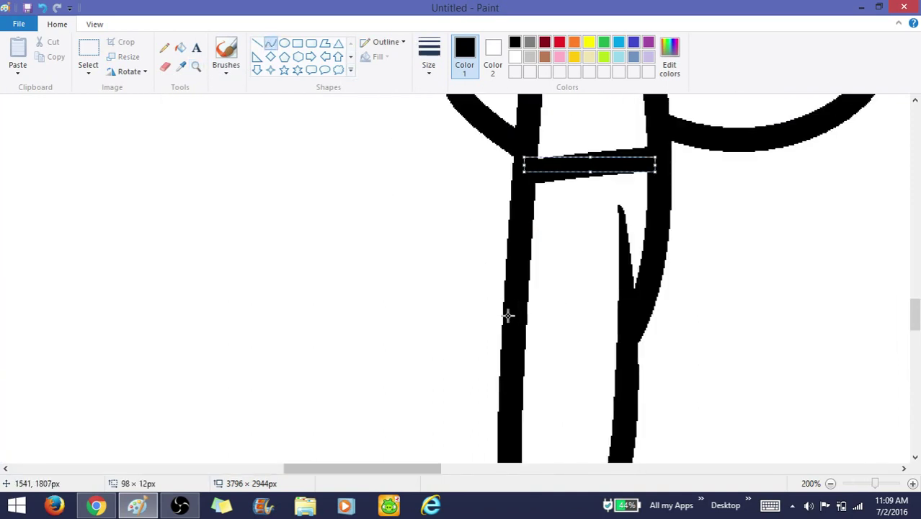
{"action": "mouse_move", "coordinate": [508, 316]}
{"action": "left_mouse_down"}
{"action": "mouse_move", "coordinate": [632, 313]}
{"action": "mouse_move", "coordinate": [368, 310]}
{"action": "mouse_move", "coordinate": [505, 333]}
{"action": "left_mouse_up"}
{"action": "key", "text": "ctrl+z"}
{"action": "key", "text": "ctrl+z"}
Draw two nearly horizontal black lines across the lower leg, the upper about 78 × 8 px and the other just above the foot's tip
{"action": "scroll", "coordinate": [512, 308], "scroll_direction": "down", "scroll_amount": 1}
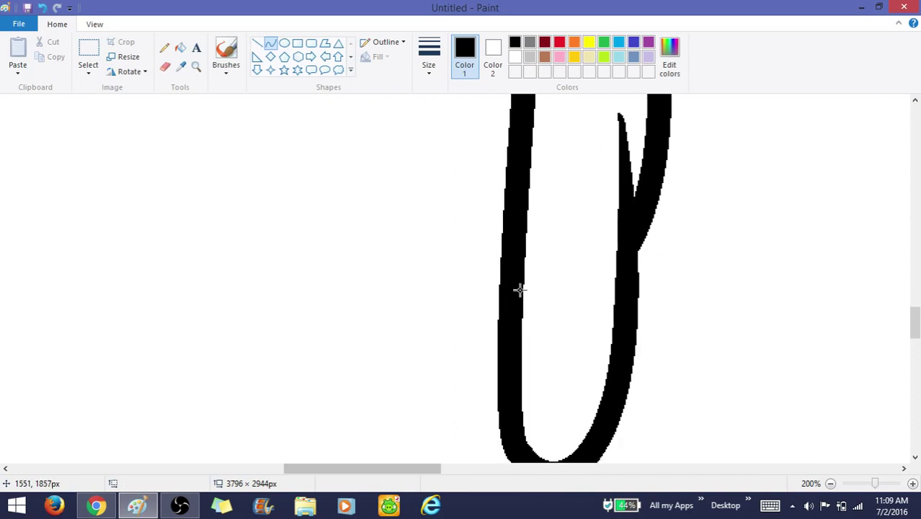
{"action": "scroll", "coordinate": [527, 266], "scroll_direction": "down", "scroll_amount": 1}
{"action": "mouse_move", "coordinate": [511, 231]}
{"action": "left_mouse_down"}
{"action": "mouse_move", "coordinate": [633, 234]}
{"action": "mouse_move", "coordinate": [614, 229]}
{"action": "left_mouse_up"}
{"action": "left_click", "coordinate": [582, 234]}
{"action": "left_click", "coordinate": [578, 239]}
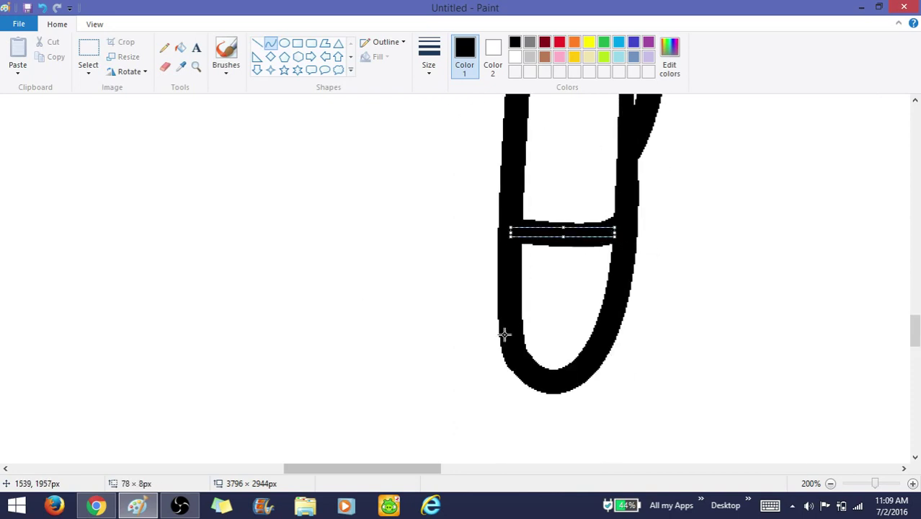
{"action": "left_click_drag", "start_coordinate": [510, 336], "coordinate": [601, 336]}
{"action": "left_click", "coordinate": [583, 340]}
{"action": "left_click", "coordinate": [581, 344]}
Draw a slightly curved vertical line joining the two horizontal lines on the lower leg
{"action": "left_click_drag", "start_coordinate": [581, 240], "coordinate": [571, 336]}
{"action": "left_click", "coordinate": [572, 299]}
{"action": "left_click", "coordinate": [570, 299]}
Trim the outer left edge of the shoe with a white curve about 51 × 130 px
{"action": "mouse_move", "coordinate": [481, 227]}
{"action": "left_mouse_down"}
{"action": "mouse_move", "coordinate": [528, 399]}
{"action": "mouse_move", "coordinate": [550, 413]}
{"action": "left_mouse_up"}
{"action": "mouse_move", "coordinate": [497, 342]}
{"action": "left_mouse_down"}
{"action": "mouse_move", "coordinate": [479, 339]}
{"action": "mouse_move", "coordinate": [496, 389]}
{"action": "mouse_move", "coordinate": [483, 379]}
{"action": "left_mouse_up"}
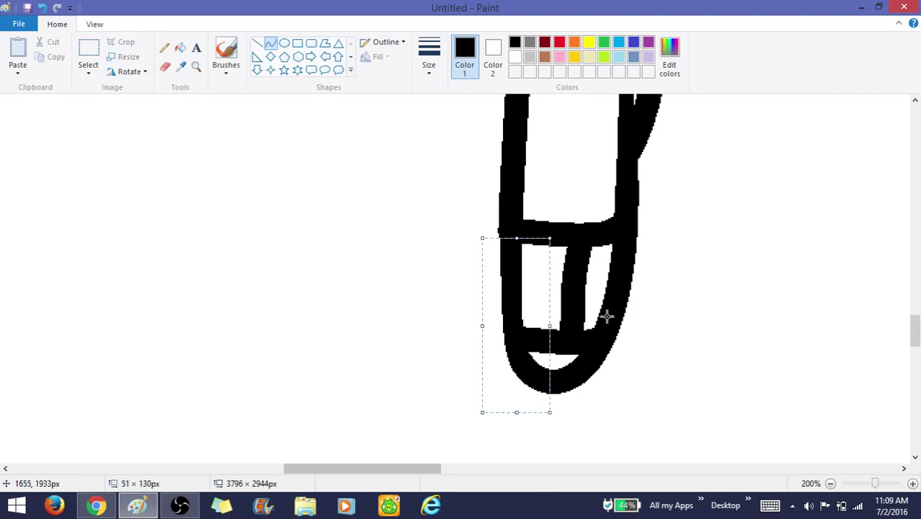
{"action": "left_click", "coordinate": [608, 303]}
Draw two short horizontal lines from the shoe's vertical line to its right edge
{"action": "left_click_drag", "start_coordinate": [576, 272], "coordinate": [618, 268]}
{"action": "left_click", "coordinate": [601, 271]}
{"action": "left_click", "coordinate": [599, 273]}
{"action": "left_click_drag", "start_coordinate": [573, 313], "coordinate": [611, 313]}
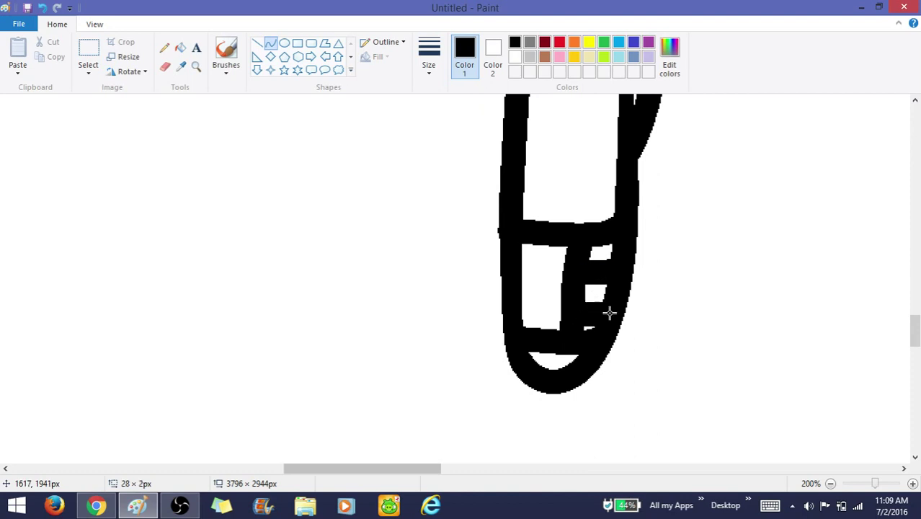
{"action": "left_click", "coordinate": [612, 313]}
{"action": "left_click", "coordinate": [611, 312]}
{"action": "scroll", "coordinate": [611, 313], "scroll_direction": "up", "scroll_amount": 3}
{"action": "mouse_move", "coordinate": [551, 183]}
{"action": "left_mouse_down"}
{"action": "mouse_move", "coordinate": [552, 173]}
{"action": "mouse_move", "coordinate": [511, 269]}
{"action": "left_mouse_up"}
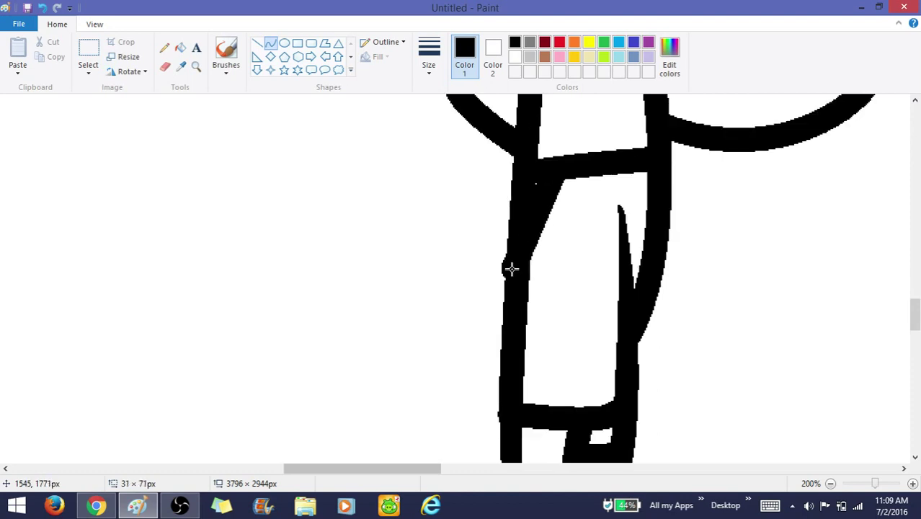
{"action": "left_click", "coordinate": [561, 228]}
{"action": "key", "text": "ctrl+z"}
Draw a rounded pocket curve about 36 × 56 px from the waistline to the leg's left edge
{"action": "mouse_move", "coordinate": [484, 330]}
{"action": "left_mouse_down"}
{"action": "mouse_move", "coordinate": [493, 442]}
{"action": "mouse_move", "coordinate": [485, 423]}
{"action": "left_mouse_up"}
{"action": "right_click", "coordinate": [489, 427]}
{"action": "left_click_drag", "start_coordinate": [560, 170], "coordinate": [559, 237]}
{"action": "left_click", "coordinate": [576, 202]}
{"action": "scroll", "coordinate": [683, 258], "scroll_direction": "up", "scroll_amount": 2}
{"action": "scroll", "coordinate": [619, 321], "scroll_direction": "down", "scroll_amount": 1}
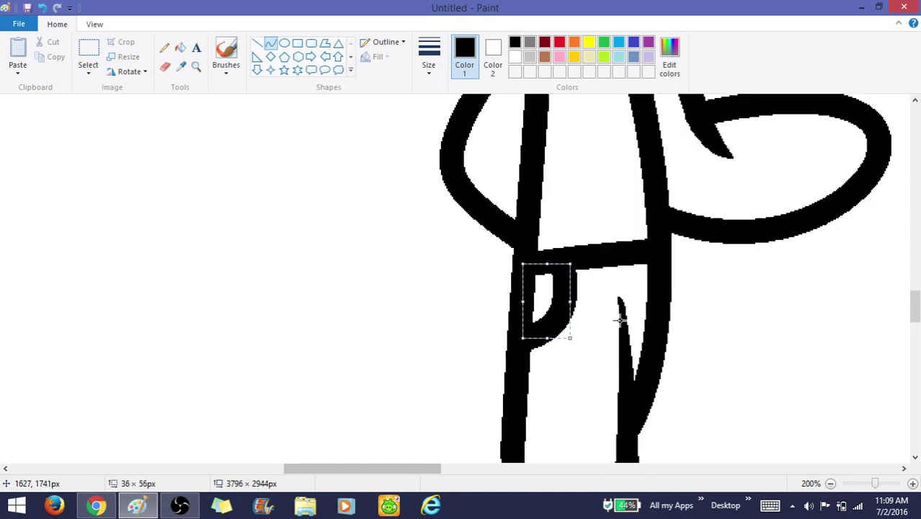
Draw a gently sagging curve about 63 × 10 px from the pocket to the leg's right edge, below the waistline
{"action": "left_click", "coordinate": [640, 260]}
{"action": "mouse_move", "coordinate": [573, 292]}
{"action": "left_mouse_down"}
{"action": "mouse_move", "coordinate": [650, 286]}
{"action": "mouse_move", "coordinate": [622, 297]}
{"action": "left_mouse_up"}
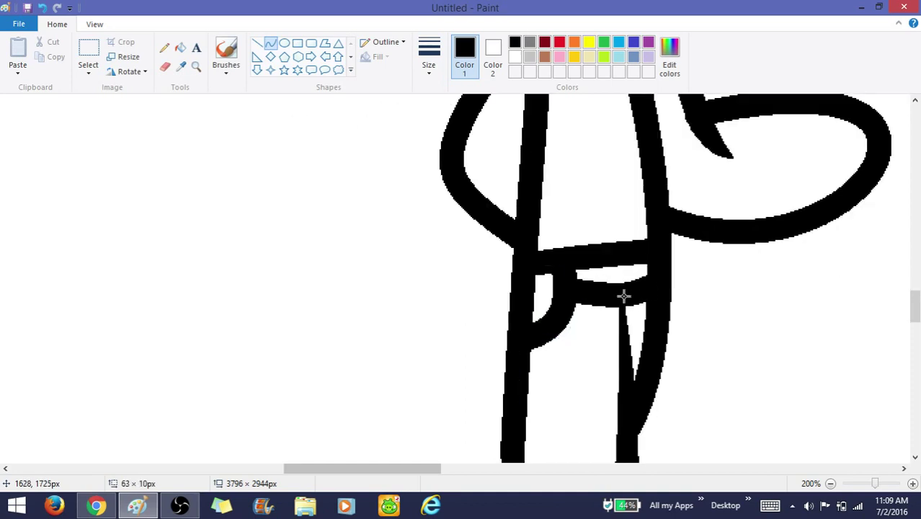
{"action": "left_click", "coordinate": [623, 297]}
{"action": "left_click", "coordinate": [632, 232]}
{"action": "mouse_move", "coordinate": [618, 259]}
{"action": "left_mouse_down"}
{"action": "mouse_move", "coordinate": [619, 311]}
{"action": "mouse_move", "coordinate": [606, 232]}
{"action": "left_mouse_up"}
Draw another line across the leg just above the shoe and a small curved neckline directly beneath the head
{"action": "scroll", "coordinate": [609, 237], "scroll_direction": "down", "scroll_amount": 4}
{"action": "mouse_move", "coordinate": [517, 191]}
{"action": "left_mouse_down"}
{"action": "mouse_move", "coordinate": [610, 192]}
{"action": "mouse_move", "coordinate": [594, 198]}
{"action": "left_mouse_up"}
{"action": "scroll", "coordinate": [584, 202], "scroll_direction": "up", "scroll_amount": 5}
{"action": "mouse_move", "coordinate": [572, 144]}
{"action": "left_mouse_down"}
{"action": "mouse_move", "coordinate": [625, 140]}
{"action": "mouse_move", "coordinate": [590, 165]}
{"action": "mouse_move", "coordinate": [622, 168]}
{"action": "mouse_move", "coordinate": [571, 130]}
{"action": "left_mouse_up"}
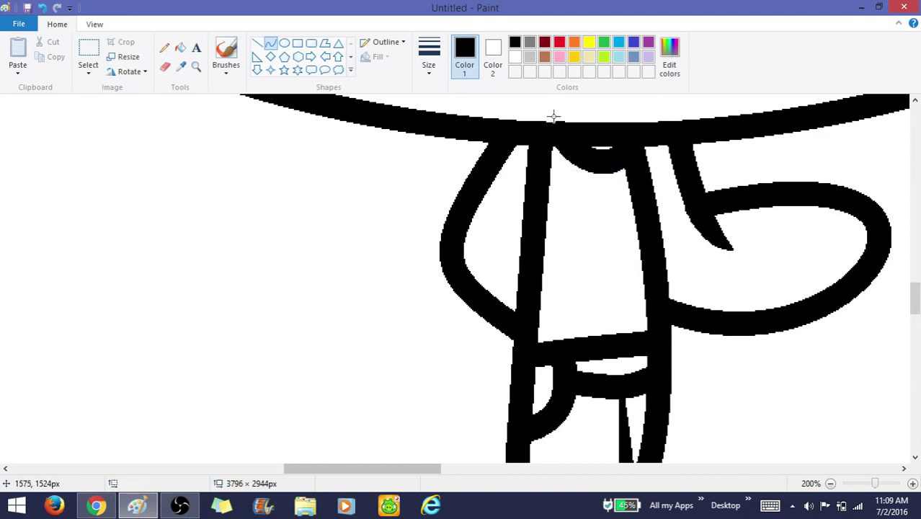
Draw a curved cuff line across the right arm and a small thumb loop at the hand's lower edge
{"action": "mouse_move", "coordinate": [794, 191]}
{"action": "left_mouse_down"}
{"action": "mouse_move", "coordinate": [824, 291]}
{"action": "mouse_move", "coordinate": [752, 369]}
{"action": "left_mouse_up"}
{"action": "mouse_move", "coordinate": [781, 353]}
{"action": "left_mouse_down"}
{"action": "mouse_move", "coordinate": [828, 357]}
{"action": "mouse_move", "coordinate": [826, 373]}
{"action": "left_mouse_up"}
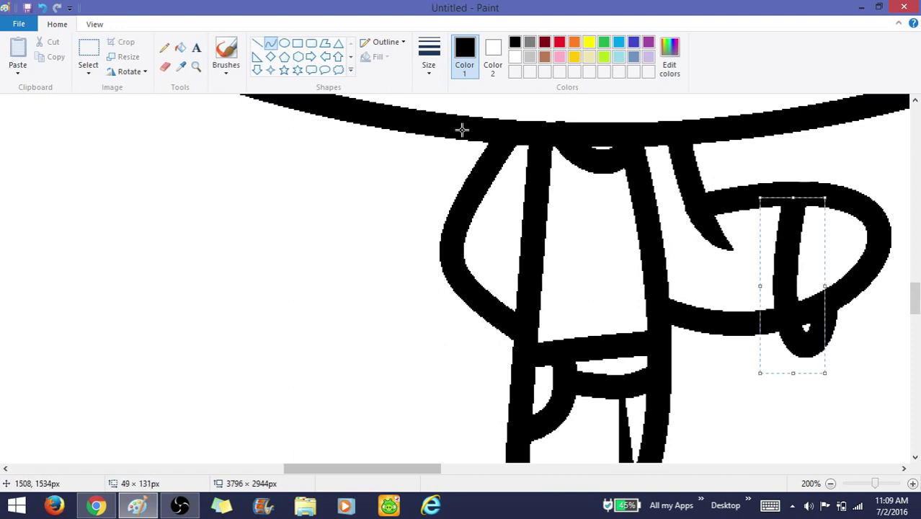
{"action": "left_click", "coordinate": [461, 131]}
{"action": "left_click", "coordinate": [198, 71]}
{"action": "right_click", "coordinate": [189, 150]}
{"action": "right_click", "coordinate": [189, 150]}
{"action": "right_click", "coordinate": [189, 149]}
{"action": "right_click", "coordinate": [189, 148]}
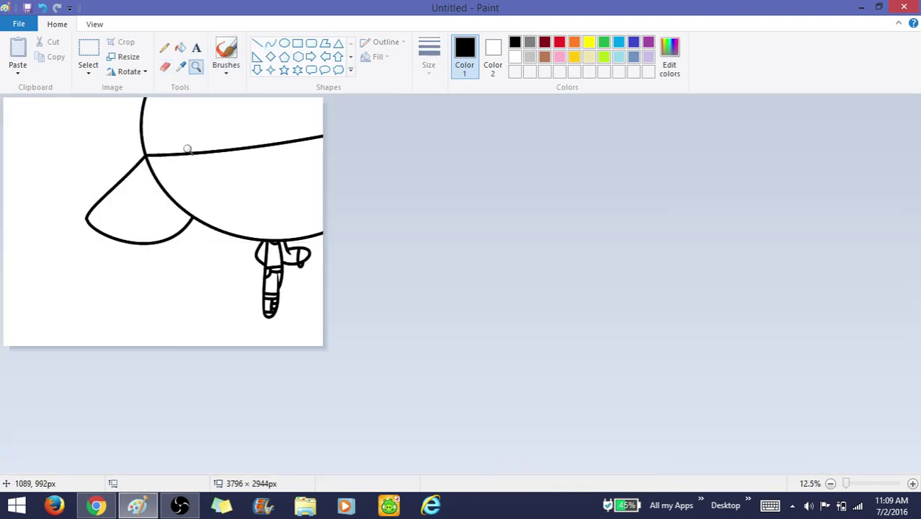
{"action": "left_click", "coordinate": [169, 160]}
{"action": "scroll", "coordinate": [265, 242], "scroll_direction": "down", "scroll_amount": 4}
{"action": "left_click", "coordinate": [312, 246]}
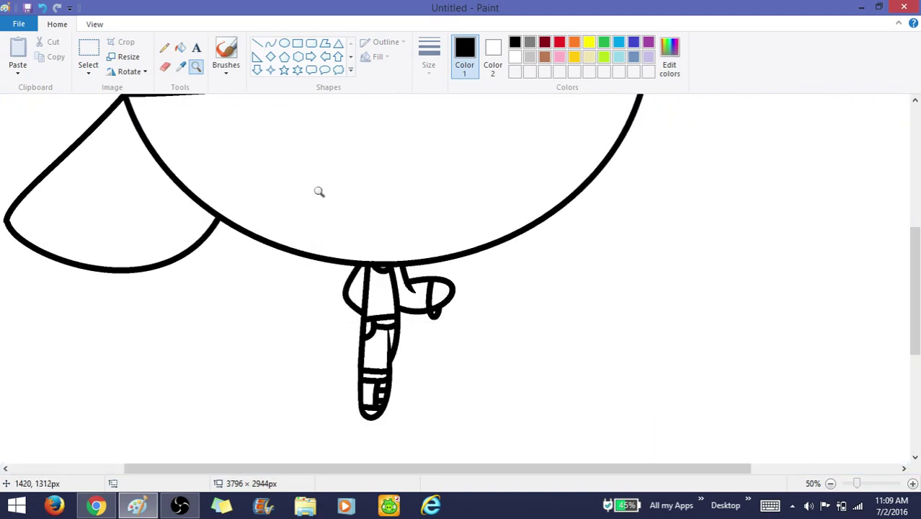
{"action": "left_click", "coordinate": [270, 44]}
{"action": "left_click", "coordinate": [575, 44]}
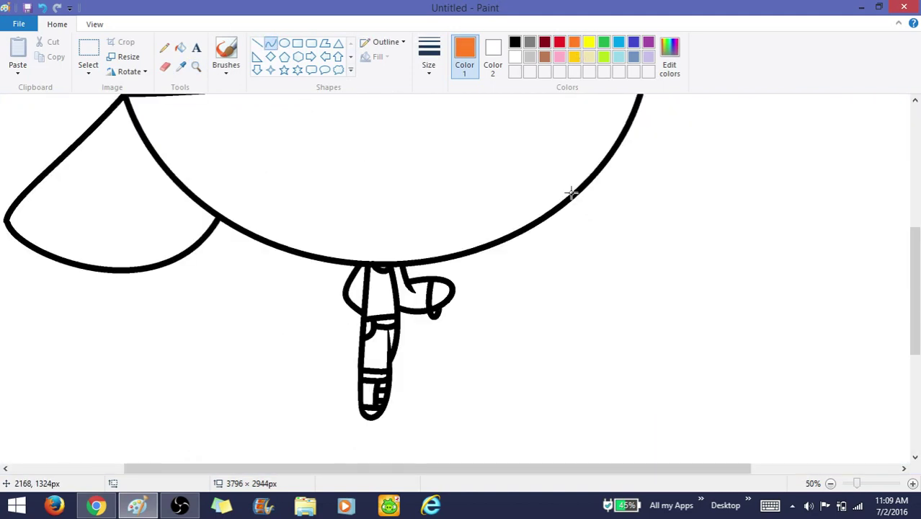
{"action": "scroll", "coordinate": [115, 168], "scroll_direction": "up", "scroll_amount": 2}
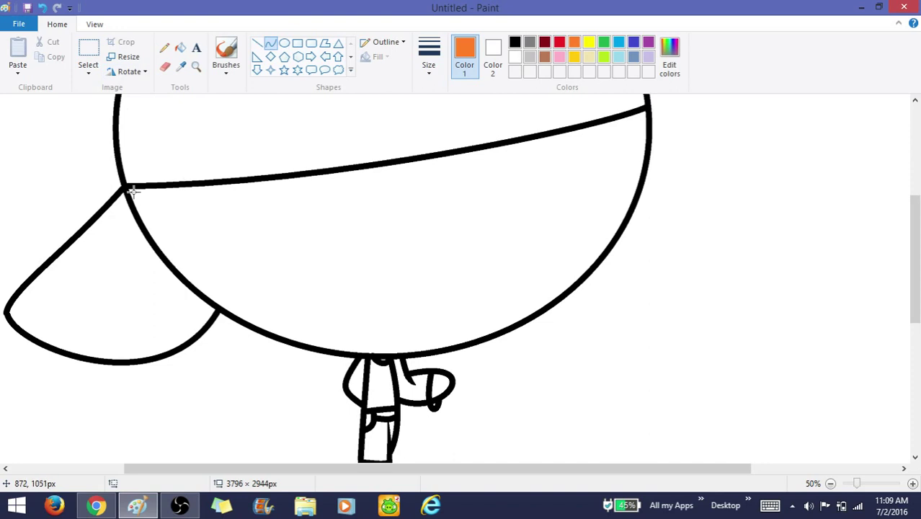
{"action": "left_click_drag", "start_coordinate": [130, 187], "coordinate": [147, 374]}
{"action": "left_click_drag", "start_coordinate": [137, 281], "coordinate": [2, 288]}
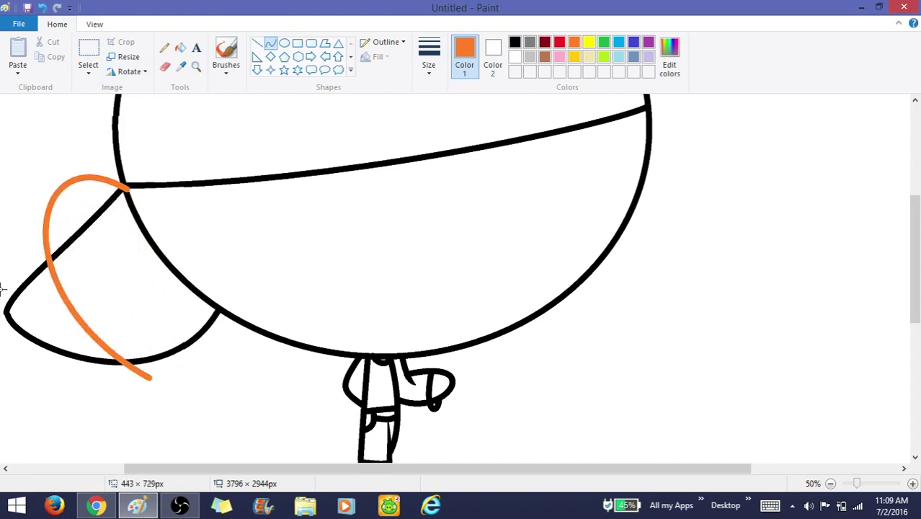
{"action": "key", "text": "ctrl+z"}
Draw an orange lightning bolt about 180 × 261 px inside the head, above the right part of the slanted line
{"action": "scroll", "coordinate": [479, 261], "scroll_direction": "up", "scroll_amount": 2}
{"action": "left_click", "coordinate": [196, 66]}
{"action": "left_click", "coordinate": [620, 239]}
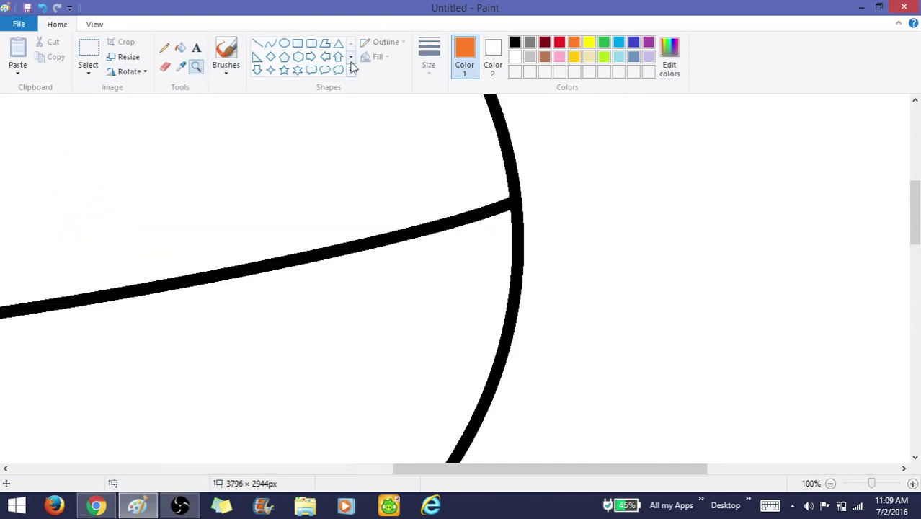
{"action": "left_click", "coordinate": [350, 57]}
{"action": "left_click", "coordinate": [271, 70]}
{"action": "scroll", "coordinate": [205, 195], "scroll_direction": "up", "scroll_amount": 5}
{"action": "mouse_move", "coordinate": [119, 178]}
{"action": "left_mouse_down"}
{"action": "mouse_move", "coordinate": [502, 487]}
{"action": "mouse_move", "coordinate": [362, 384]}
{"action": "left_mouse_up"}
{"action": "left_click_drag", "start_coordinate": [114, 172], "coordinate": [241, 203]}
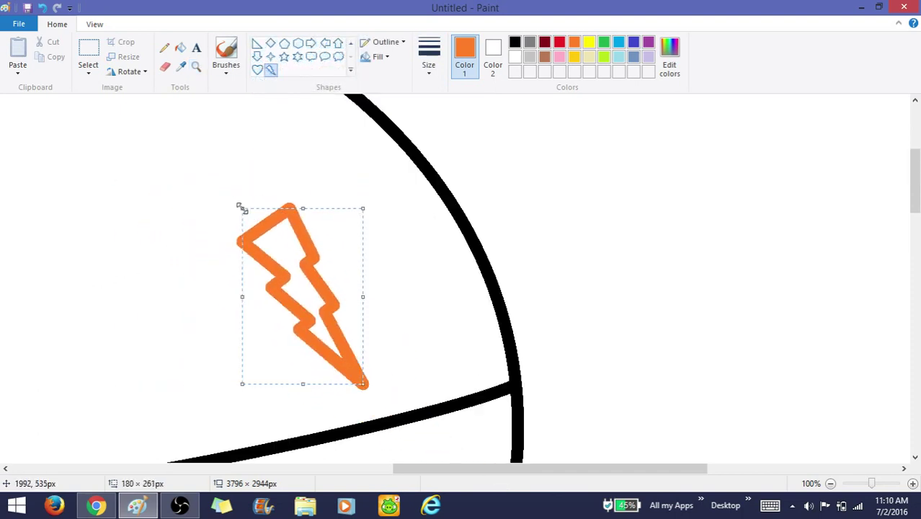
Move the lightning bolt closer to the slanted line, shrink it to about 177 × 219 px and recolour its outline black
{"action": "left_click_drag", "start_coordinate": [245, 308], "coordinate": [188, 336]}
{"action": "left_click_drag", "start_coordinate": [306, 239], "coordinate": [306, 261]}
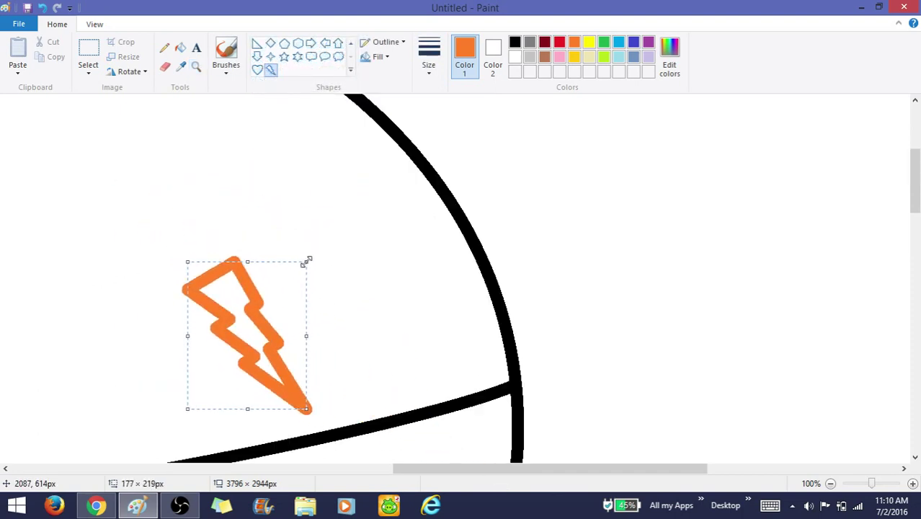
{"action": "left_click", "coordinate": [516, 43]}
{"action": "scroll", "coordinate": [199, 169], "scroll_direction": "down", "scroll_amount": 3}
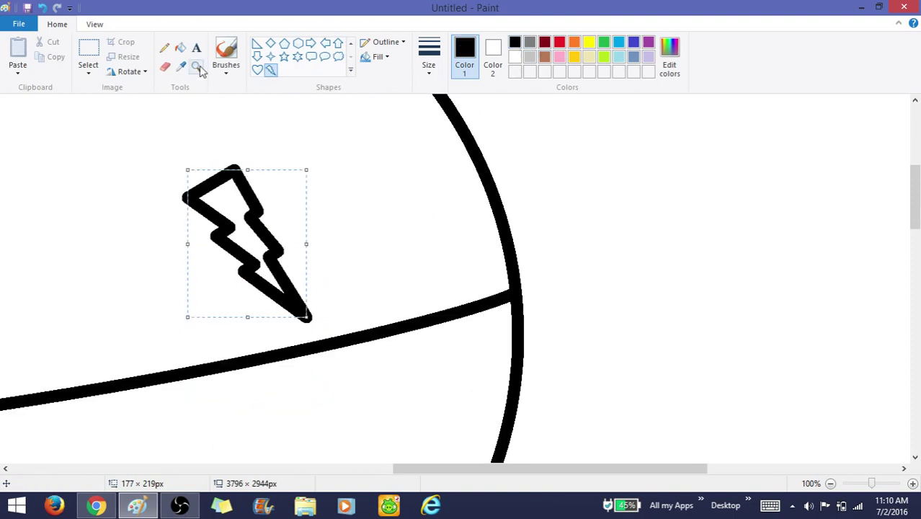
{"action": "left_click", "coordinate": [360, 268]}
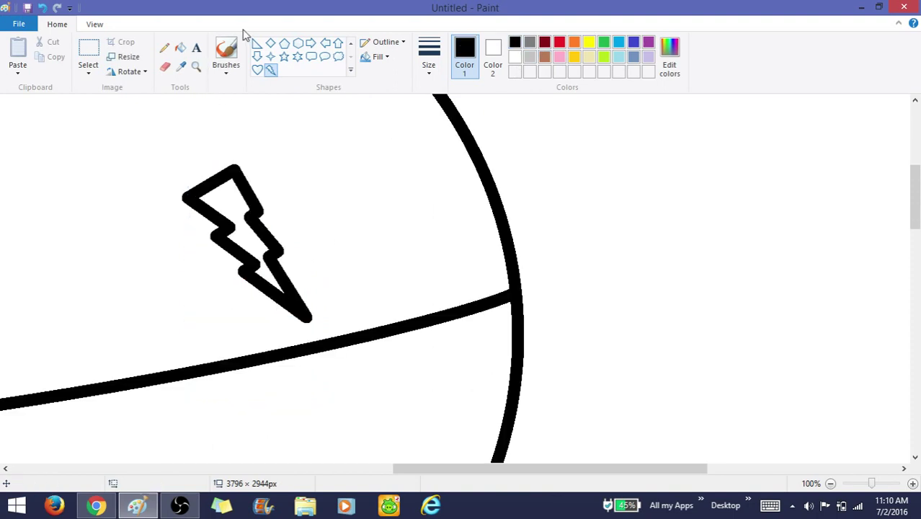
Set up the Curve tool with yellow as the drawing colour for work on the lightning bolt
{"action": "left_click", "coordinate": [350, 43]}
{"action": "left_click", "coordinate": [270, 43]}
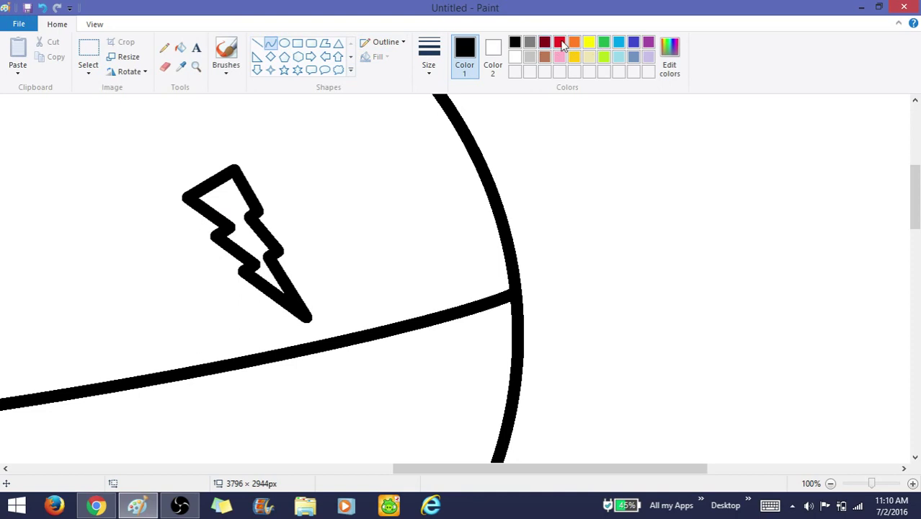
{"action": "scroll", "coordinate": [376, 234], "scroll_direction": "up", "scroll_amount": 1, "text": "ctrl"}
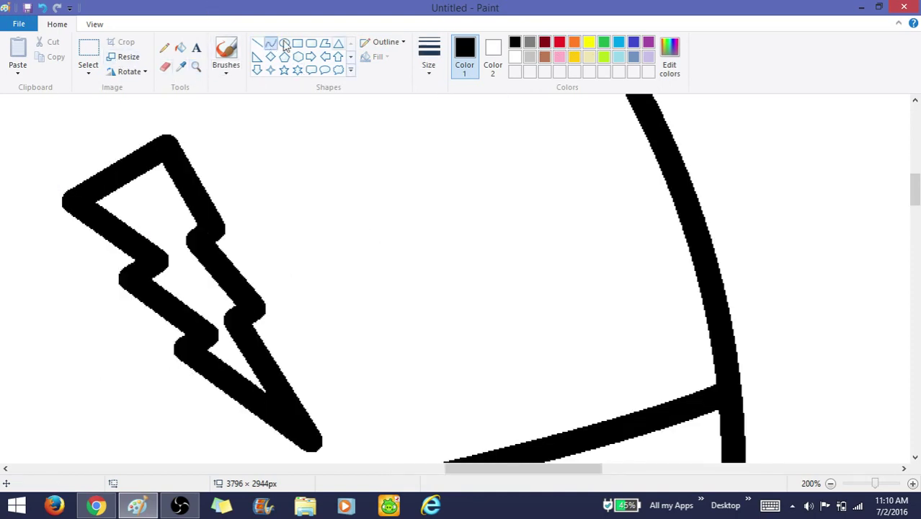
{"action": "left_click", "coordinate": [589, 45]}
{"action": "mouse_move", "coordinate": [157, 198]}
{"action": "left_mouse_down"}
{"action": "mouse_move", "coordinate": [171, 181]}
{"action": "mouse_move", "coordinate": [459, 276]}
{"action": "left_mouse_up"}
{"action": "left_click_drag", "start_coordinate": [353, 177], "coordinate": [307, 131]}
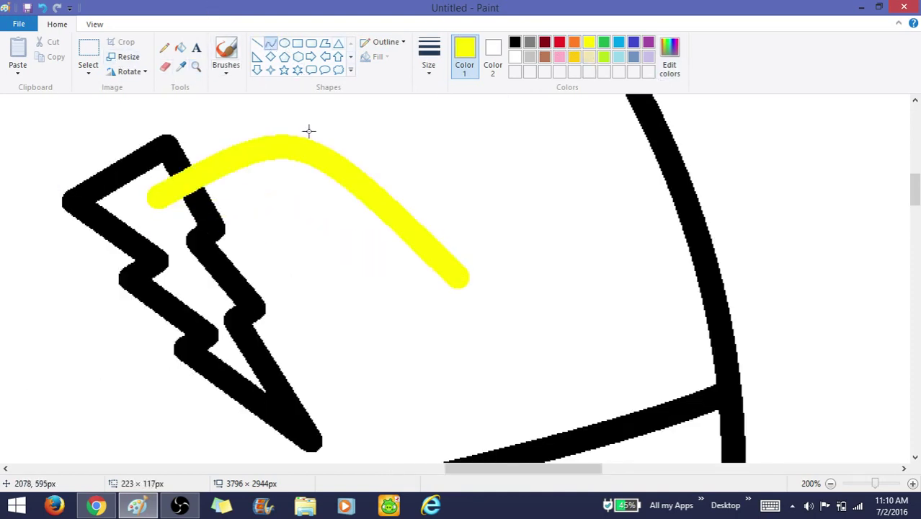
{"action": "key", "text": "ctrl+z"}
{"action": "left_click_drag", "start_coordinate": [162, 200], "coordinate": [294, 112]}
{"action": "key", "text": "Escape"}
Draw a rounded yellow outline on the lightning bolt's right side from a large upper arc, a side curve and a lower curve
{"action": "left_click_drag", "start_coordinate": [148, 191], "coordinate": [376, 134]}
{"action": "mouse_move", "coordinate": [345, 240]}
{"action": "left_mouse_down"}
{"action": "mouse_move", "coordinate": [383, 263]}
{"action": "mouse_move", "coordinate": [374, 254]}
{"action": "mouse_move", "coordinate": [319, 368]}
{"action": "mouse_move", "coordinate": [329, 354]}
{"action": "mouse_move", "coordinate": [191, 288]}
{"action": "left_mouse_up"}
{"action": "left_click_drag", "start_coordinate": [249, 329], "coordinate": [243, 330]}
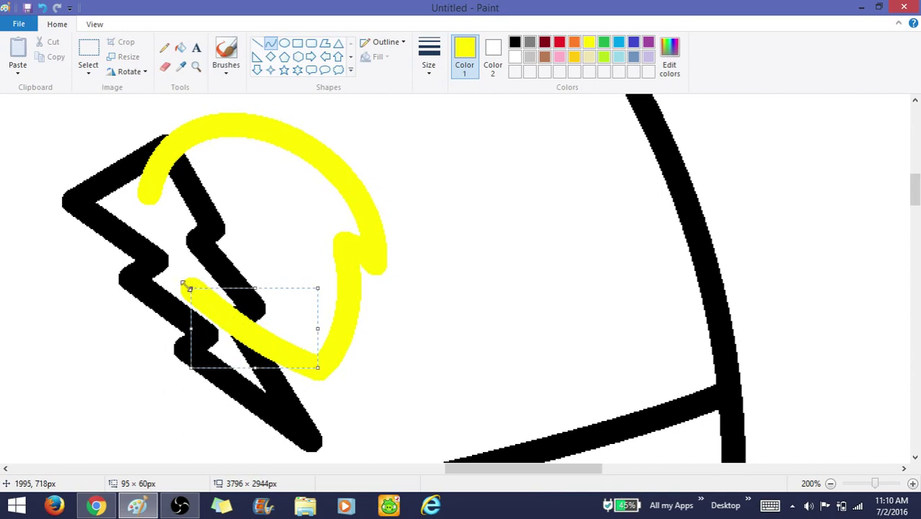
Taper the inner edge of the lower yellow curve with white curves, cutting through the bolt's right outline
{"action": "left_click_drag", "start_coordinate": [189, 288], "coordinate": [210, 294]}
{"action": "left_click", "coordinate": [242, 237]}
{"action": "mouse_move", "coordinate": [199, 262]}
{"action": "left_mouse_down"}
{"action": "mouse_move", "coordinate": [436, 378]}
{"action": "mouse_move", "coordinate": [296, 317]}
{"action": "mouse_move", "coordinate": [256, 324]}
{"action": "left_mouse_up"}
{"action": "left_click", "coordinate": [189, 288]}
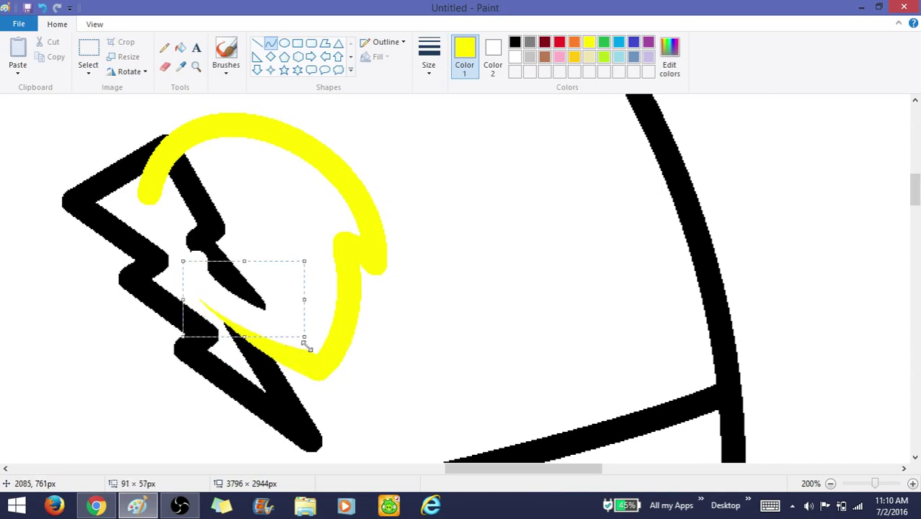
{"action": "left_click_drag", "start_coordinate": [305, 343], "coordinate": [307, 343]}
{"action": "mouse_move", "coordinate": [340, 202]}
{"action": "left_mouse_down"}
{"action": "mouse_move", "coordinate": [311, 339]}
{"action": "mouse_move", "coordinate": [338, 265]}
{"action": "left_mouse_up"}
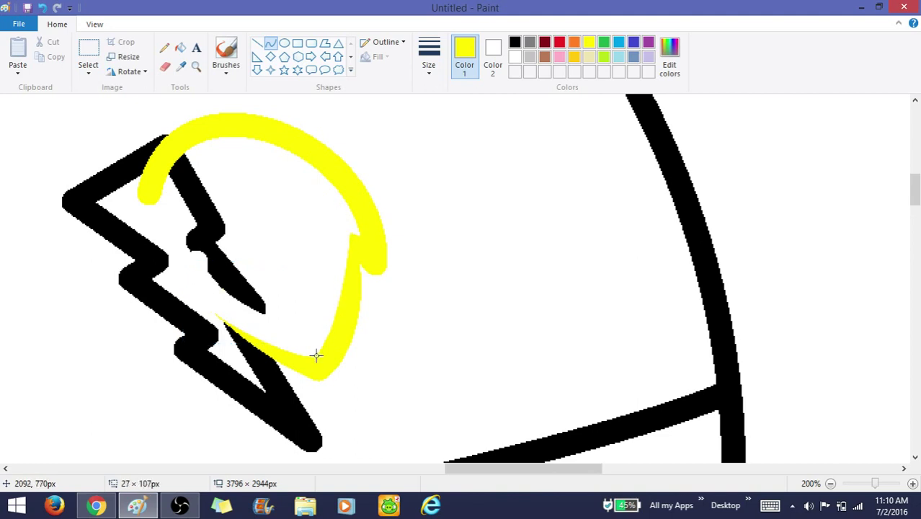
{"action": "left_click_drag", "start_coordinate": [315, 354], "coordinate": [317, 355]}
{"action": "left_click", "coordinate": [43, 9]}
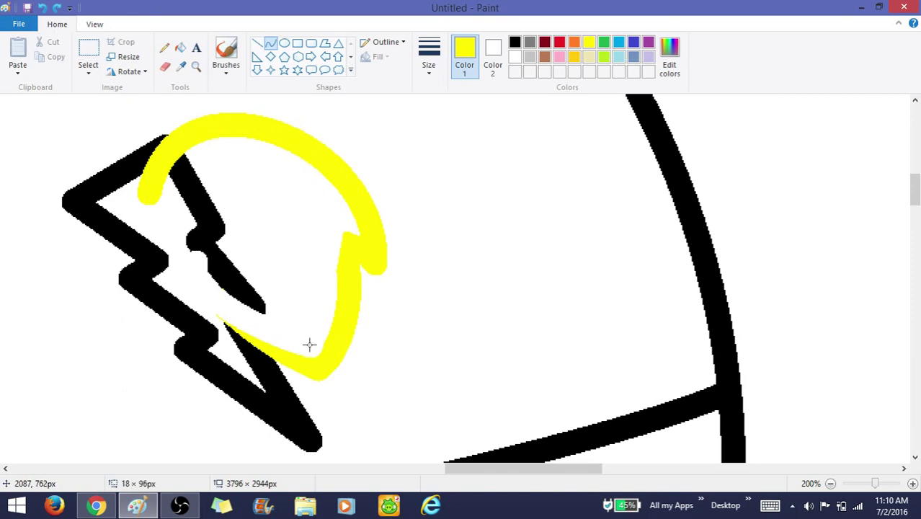
Taper the inner edge of the yellow side curve and the outer right end of the upper arc with white curves
{"action": "left_click_drag", "start_coordinate": [309, 344], "coordinate": [332, 342]}
{"action": "mouse_move", "coordinate": [355, 241]}
{"action": "left_mouse_down"}
{"action": "mouse_move", "coordinate": [362, 228]}
{"action": "mouse_move", "coordinate": [343, 237]}
{"action": "left_mouse_up"}
{"action": "left_click_drag", "start_coordinate": [368, 148], "coordinate": [416, 241]}
{"action": "left_click_drag", "start_coordinate": [326, 120], "coordinate": [408, 245]}
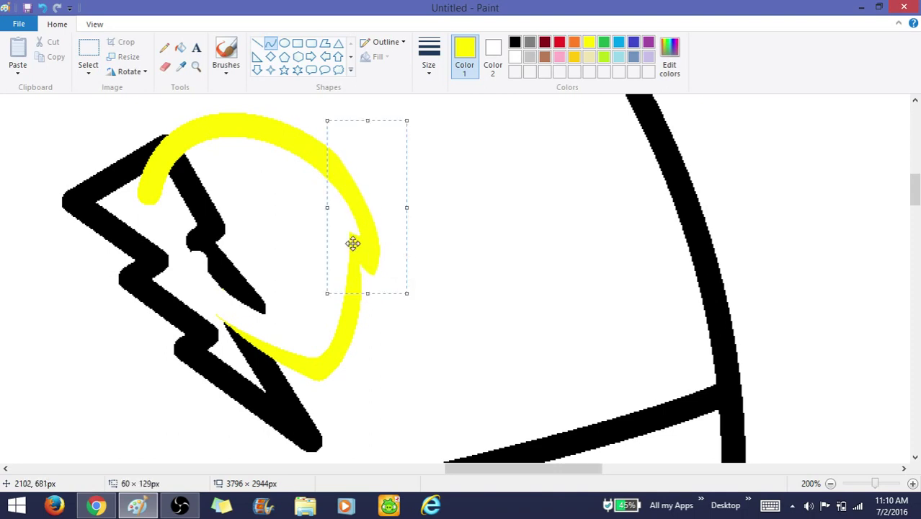
Taper the upper arc's left end with a white curve and fill the leftover black fragment inside the shape with white
{"action": "mouse_move", "coordinate": [240, 153]}
{"action": "left_mouse_down"}
{"action": "mouse_move", "coordinate": [222, 157]}
{"action": "mouse_move", "coordinate": [166, 214]}
{"action": "left_mouse_up"}
{"action": "mouse_move", "coordinate": [201, 142]}
{"action": "left_mouse_down"}
{"action": "mouse_move", "coordinate": [157, 156]}
{"action": "mouse_move", "coordinate": [116, 213]}
{"action": "left_mouse_up"}
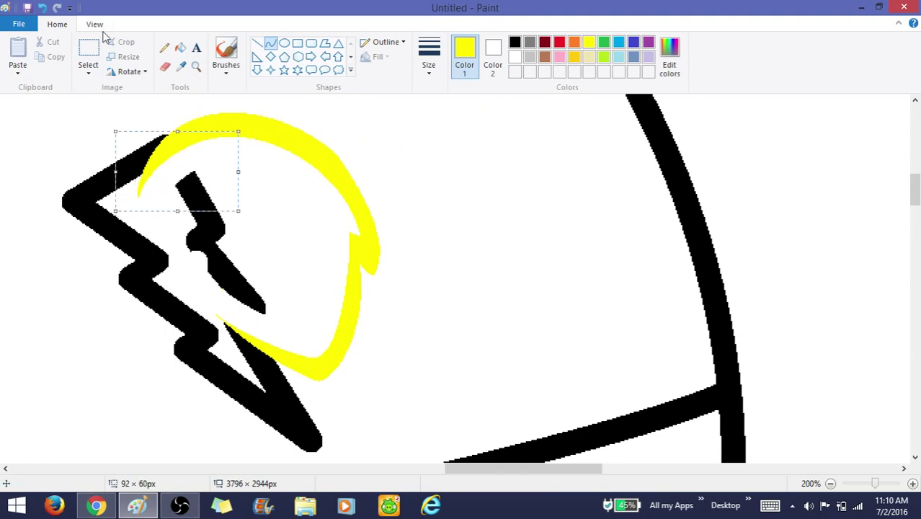
{"action": "left_click", "coordinate": [181, 48]}
{"action": "right_click", "coordinate": [216, 229]}
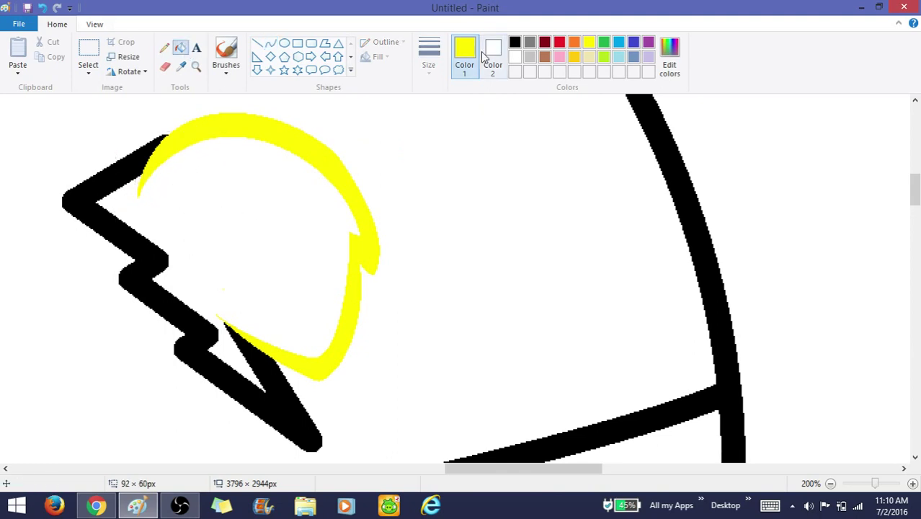
Recolour the yellow outline on the lightning-bolt emblem's right side with a black fill
{"action": "left_click", "coordinate": [514, 42]}
{"action": "left_click", "coordinate": [366, 234]}
{"action": "scroll", "coordinate": [367, 198], "scroll_direction": "down", "scroll_amount": 2}
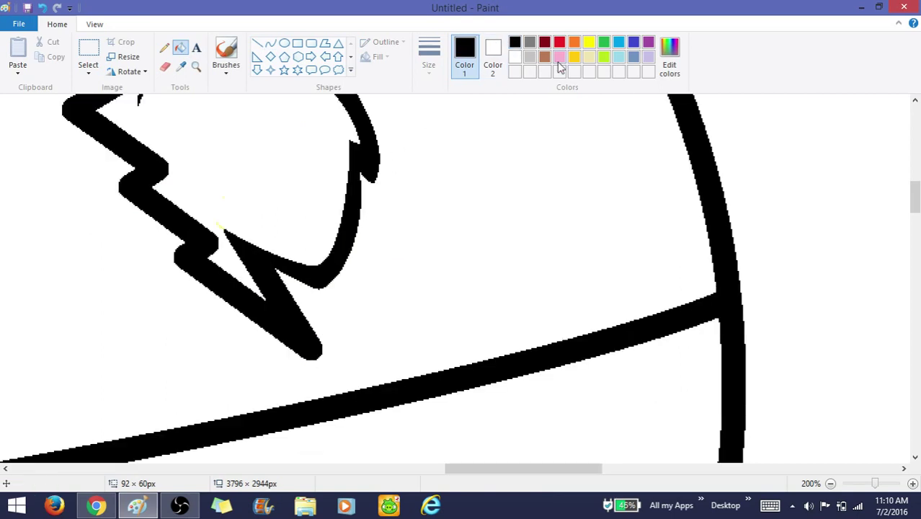
{"action": "left_click", "coordinate": [232, 218]}
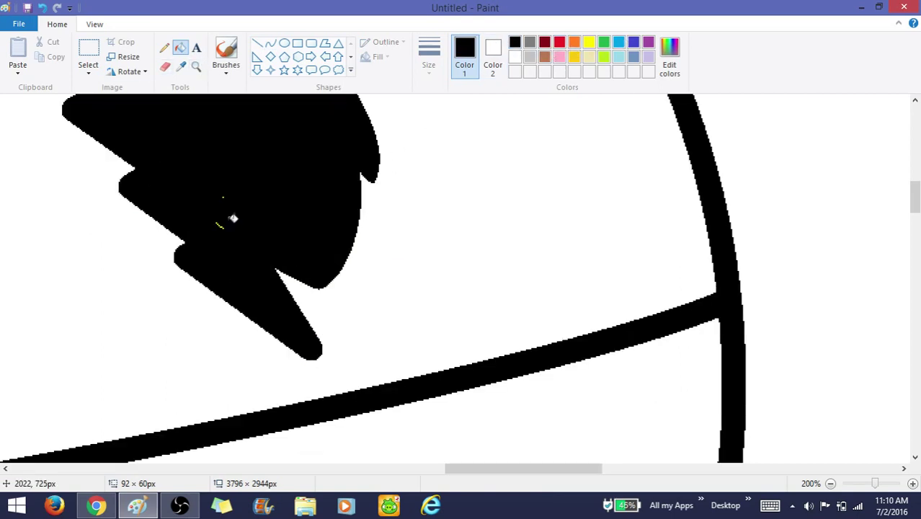
{"action": "left_click", "coordinate": [27, 8]}
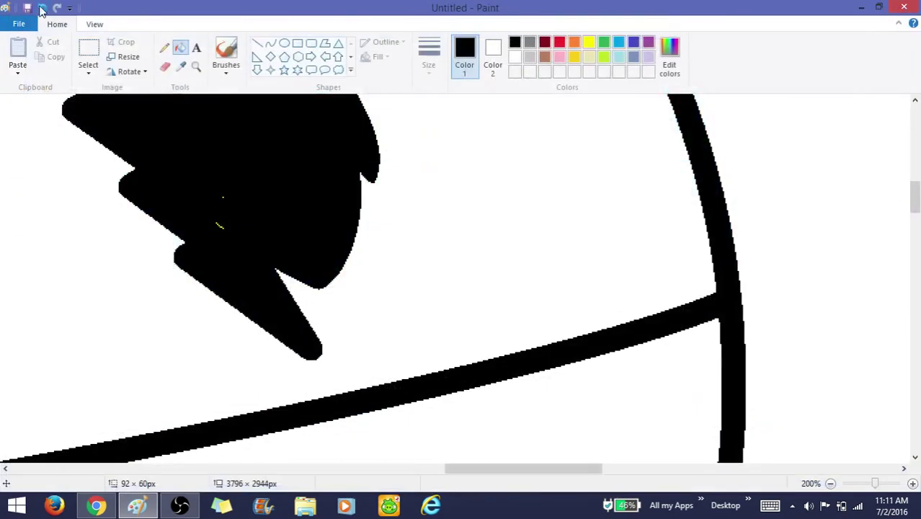
{"action": "left_click", "coordinate": [42, 8]}
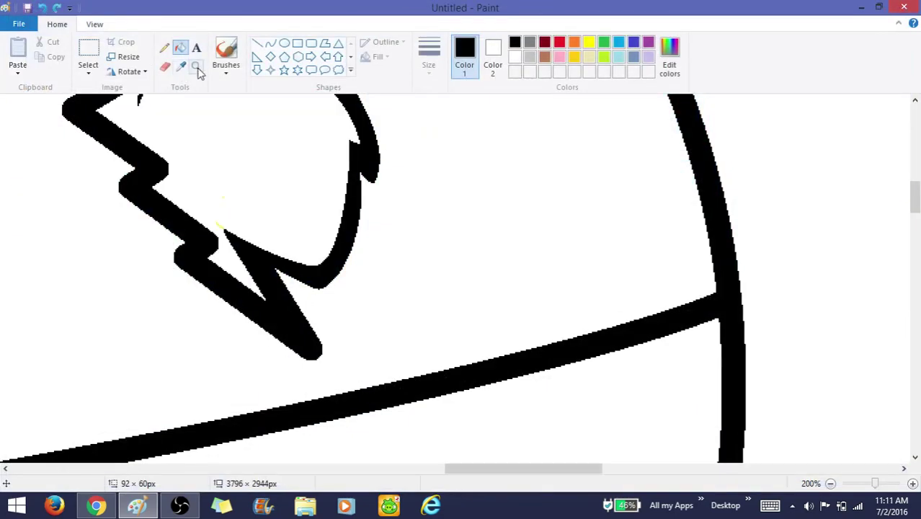
Fill the yellow pixels trailing from the pointed left end of the emblem's lower curve with black
{"action": "left_click", "coordinate": [196, 66]}
{"action": "left_click", "coordinate": [348, 394]}
{"action": "left_click", "coordinate": [196, 306]}
{"action": "left_click", "coordinate": [350, 219]}
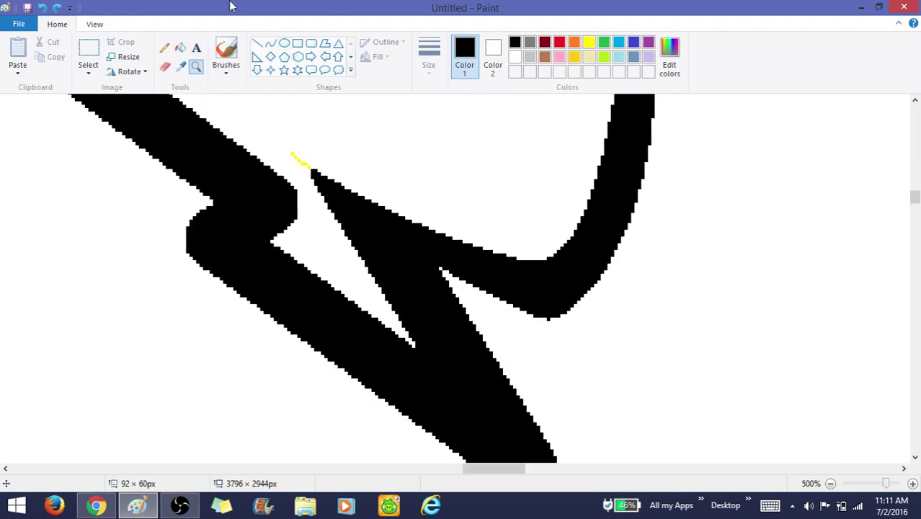
{"action": "left_click", "coordinate": [180, 47]}
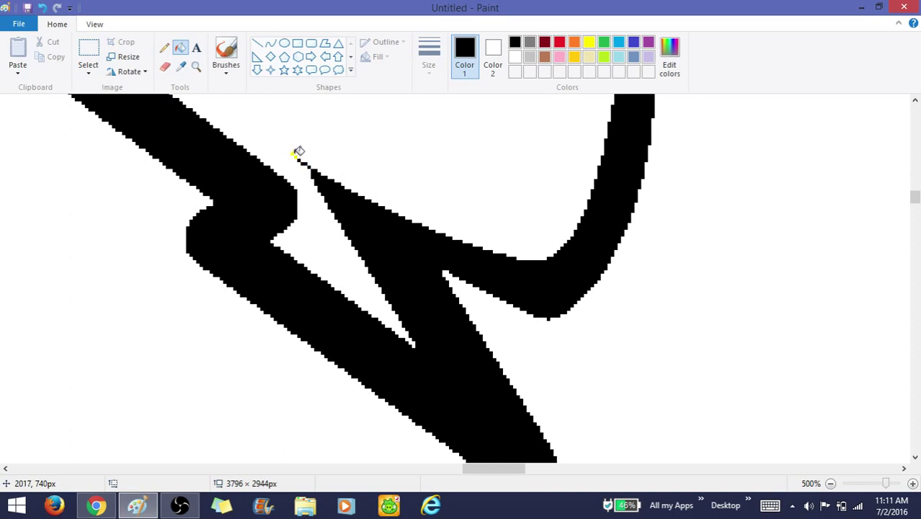
{"action": "left_click", "coordinate": [294, 154]}
{"action": "key", "text": "ctrl+z"}
{"action": "left_click", "coordinate": [294, 153]}
{"action": "key", "text": "ctrl+z"}
Fill the last yellow pixels at the very end of the lower curve's tip with black
{"action": "left_click", "coordinate": [197, 66]}
{"action": "left_click", "coordinate": [302, 169]}
{"action": "left_click", "coordinate": [180, 177]}
{"action": "left_click", "coordinate": [144, 166]}
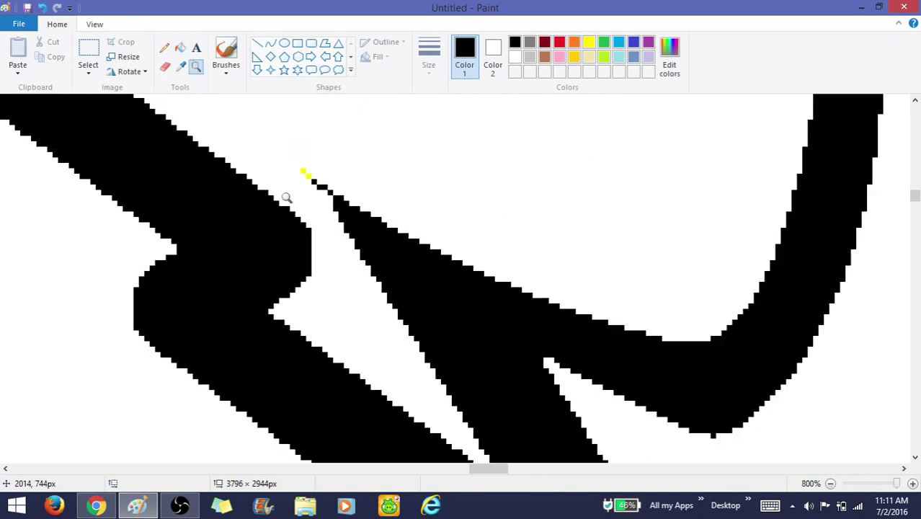
{"action": "left_click", "coordinate": [180, 48]}
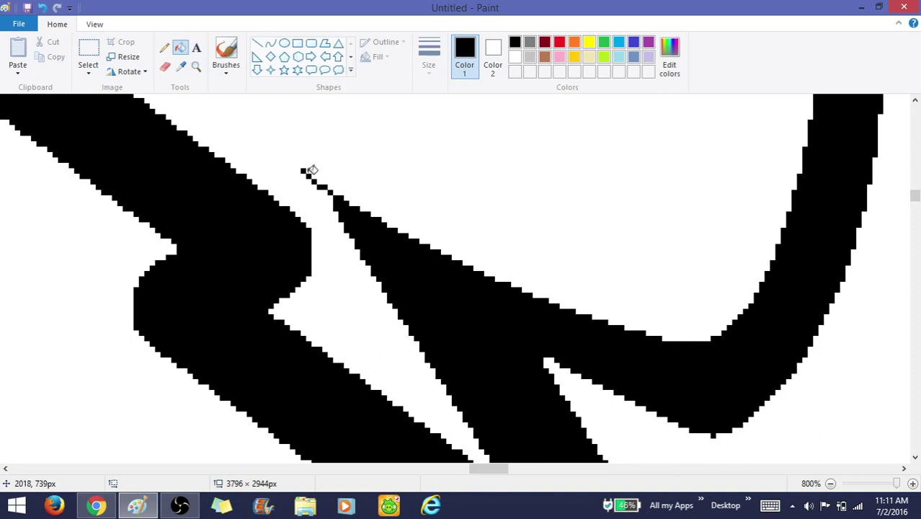
Look over the lower head and the body at 50% zoom
{"action": "left_click", "coordinate": [196, 66]}
{"action": "scroll", "coordinate": [236, 123], "scroll_direction": "down", "scroll_amount": 8}
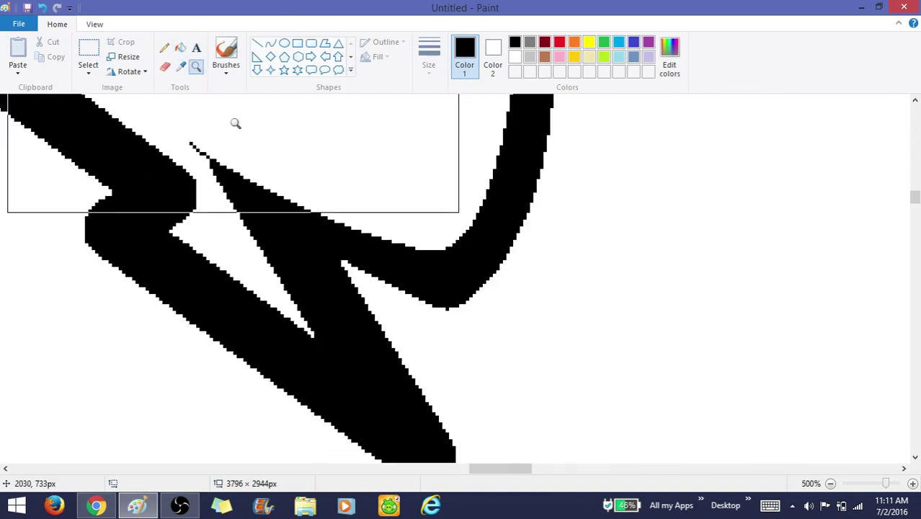
{"action": "right_click", "coordinate": [198, 149]}
{"action": "left_click", "coordinate": [275, 226]}
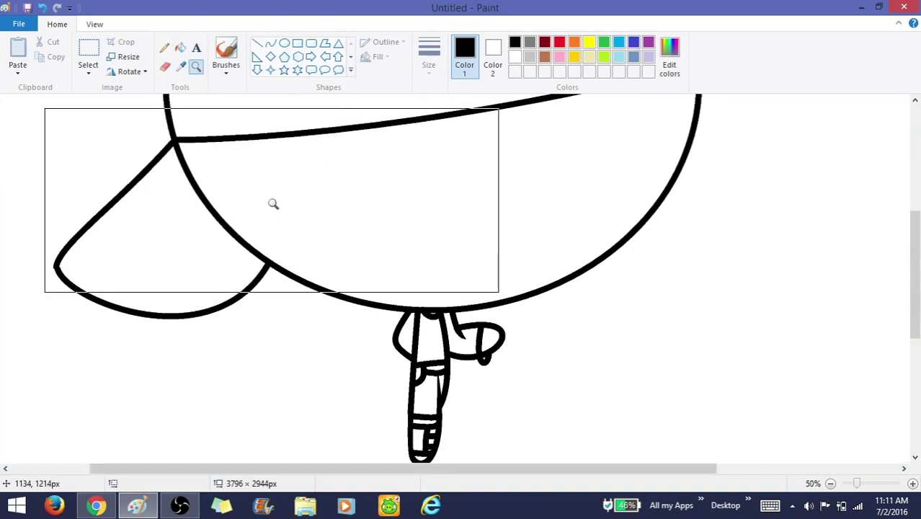
{"action": "scroll", "coordinate": [276, 201], "scroll_direction": "up", "scroll_amount": 3}
{"action": "right_click", "coordinate": [277, 205]}
{"action": "scroll", "coordinate": [277, 228], "scroll_direction": "down", "scroll_amount": 2}
{"action": "scroll", "coordinate": [276, 228], "scroll_direction": "up", "scroll_amount": 1}
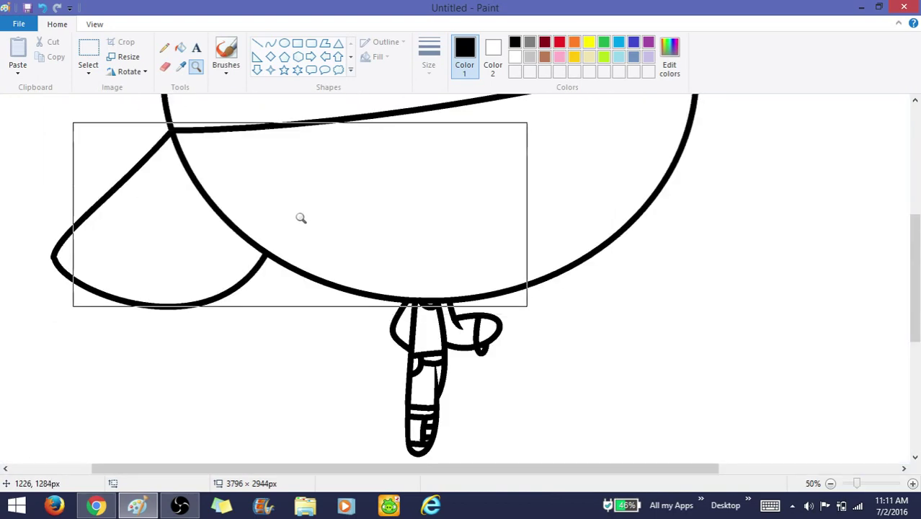
Draw a yellow curve about 315 × 148 px, bulging left and downward from the head's slanted line below the lightning bolt
{"action": "left_click", "coordinate": [271, 45]}
{"action": "scroll", "coordinate": [597, 160], "scroll_direction": "up", "scroll_amount": 3}
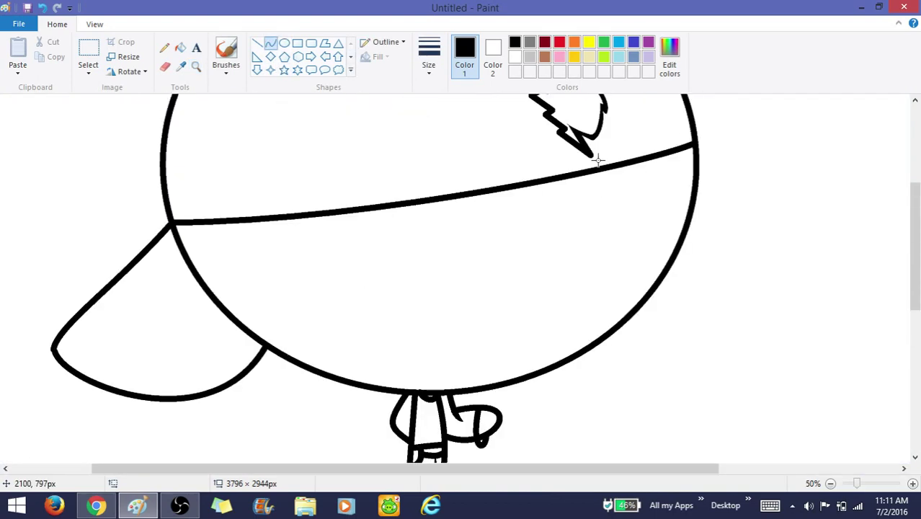
{"action": "left_click", "coordinate": [588, 43]}
{"action": "left_click", "coordinate": [196, 66]}
{"action": "left_click", "coordinate": [380, 253]}
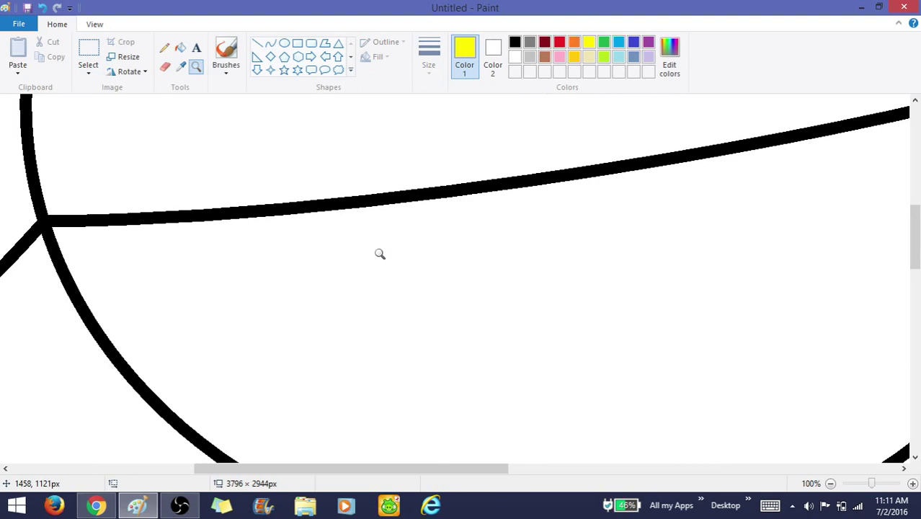
{"action": "right_click", "coordinate": [572, 268]}
{"action": "left_click", "coordinate": [598, 233]}
{"action": "left_click", "coordinate": [270, 44]}
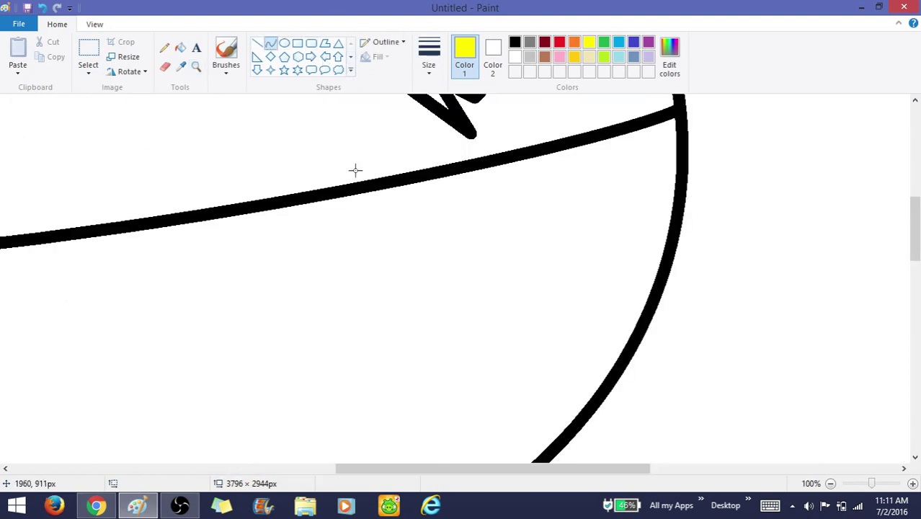
{"action": "left_click_drag", "start_coordinate": [391, 185], "coordinate": [541, 286]}
{"action": "left_click", "coordinate": [329, 210]}
{"action": "mouse_move", "coordinate": [426, 280]}
{"action": "left_mouse_down"}
{"action": "mouse_move", "coordinate": [465, 286]}
{"action": "mouse_move", "coordinate": [413, 274]}
{"action": "left_mouse_up"}
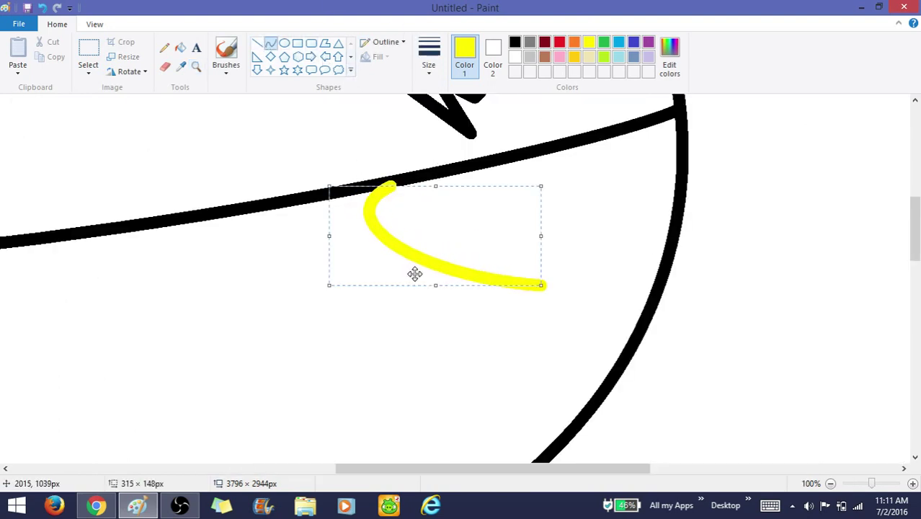
{"action": "left_click", "coordinate": [552, 251]}
Add a short yellow notch curve at the first curve's lower end and a flat curve about 287 × 22 px across the head's right outline
{"action": "left_click_drag", "start_coordinate": [516, 242], "coordinate": [542, 285]}
{"action": "left_click", "coordinate": [548, 266]}
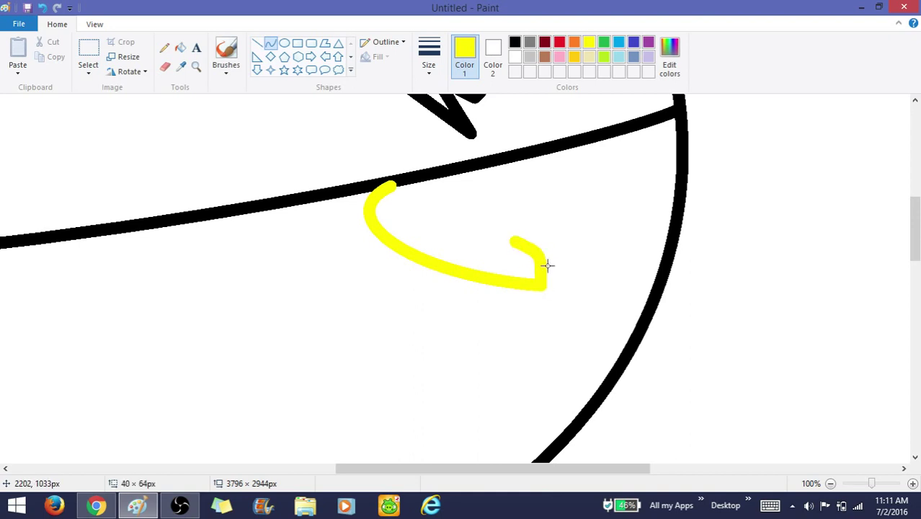
{"action": "left_click", "coordinate": [549, 265]}
{"action": "left_click_drag", "start_coordinate": [531, 250], "coordinate": [730, 253]}
{"action": "left_click_drag", "start_coordinate": [506, 261], "coordinate": [683, 259]}
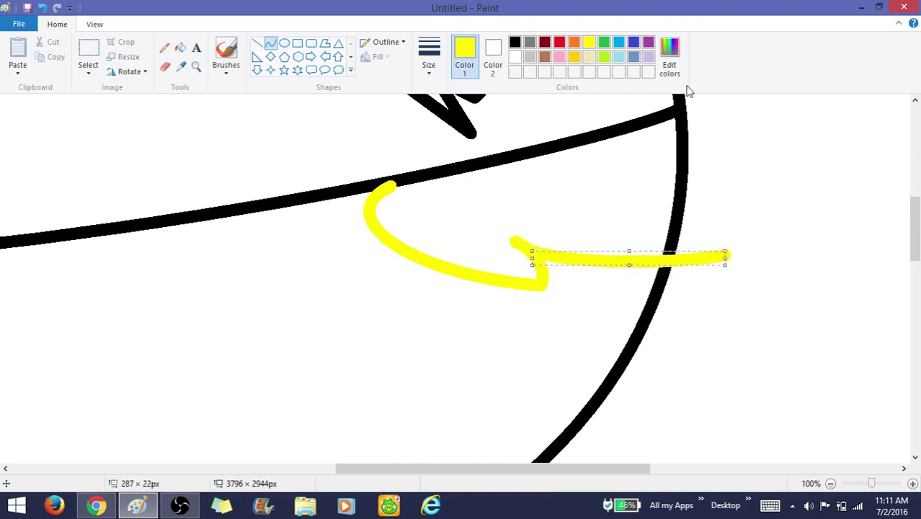
Draw a yellow arc about 149 × 217 px outside the head, joining the slanted line's right end to the flat curve's end
{"action": "left_click_drag", "start_coordinate": [678, 112], "coordinate": [724, 255]}
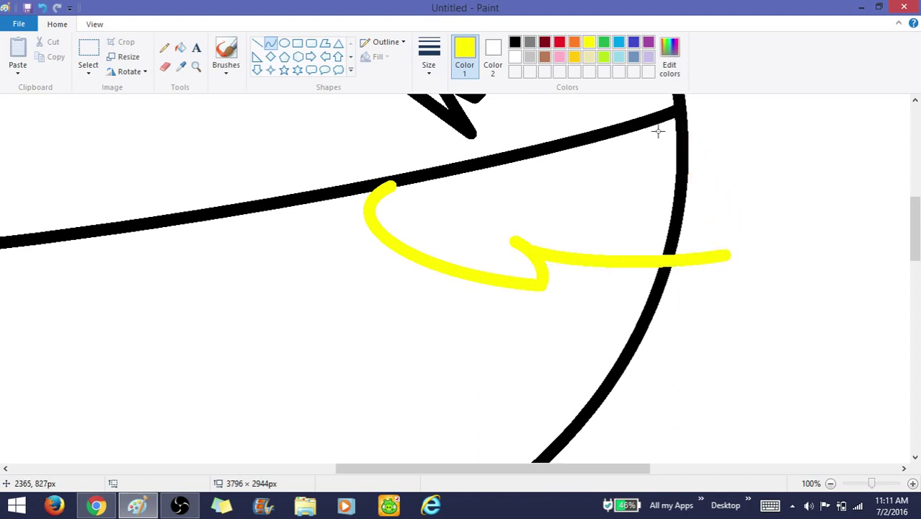
{"action": "left_click_drag", "start_coordinate": [670, 128], "coordinate": [775, 206]}
{"action": "left_click_drag", "start_coordinate": [779, 260], "coordinate": [769, 260]}
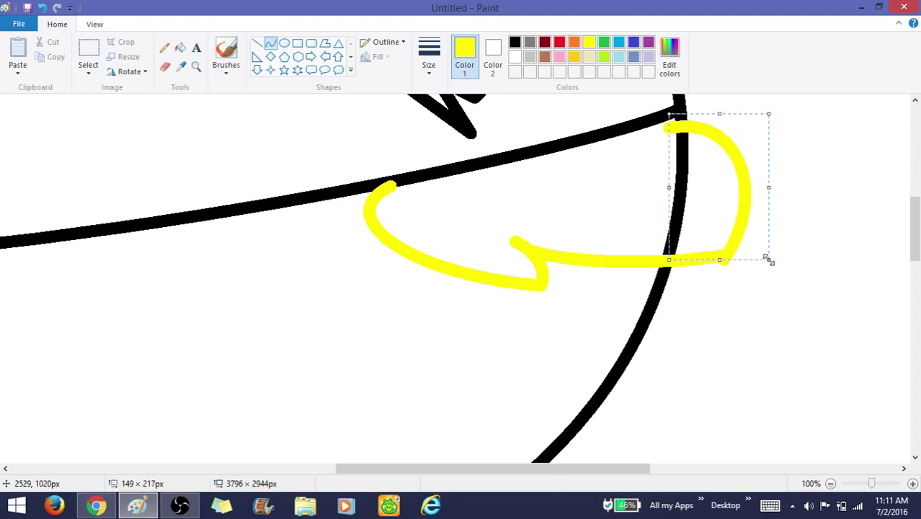
{"action": "left_click", "coordinate": [786, 229]}
Trim the yellow shape's lower-right corner and the tip and lower corner of its notch with white curves
{"action": "left_click_drag", "start_coordinate": [756, 184], "coordinate": [753, 232]}
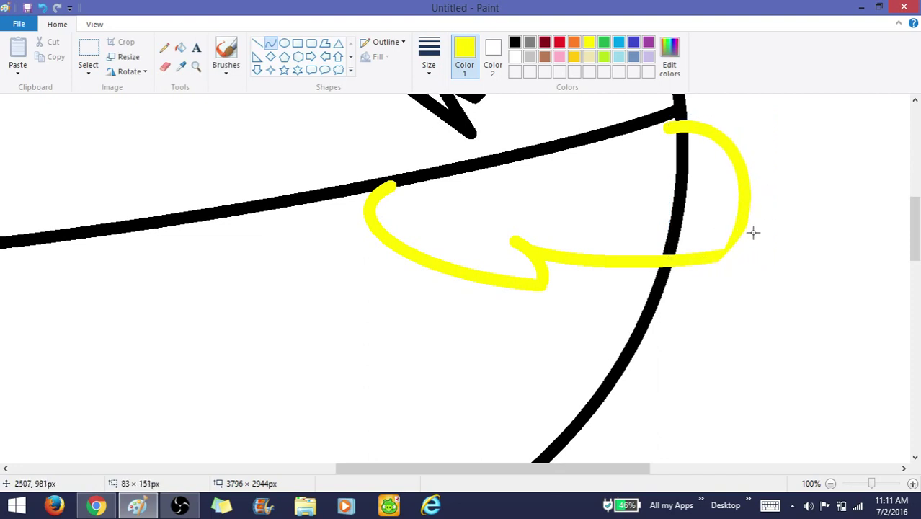
{"action": "left_click", "coordinate": [725, 257]}
{"action": "left_click", "coordinate": [610, 141]}
{"action": "left_click", "coordinate": [541, 286]}
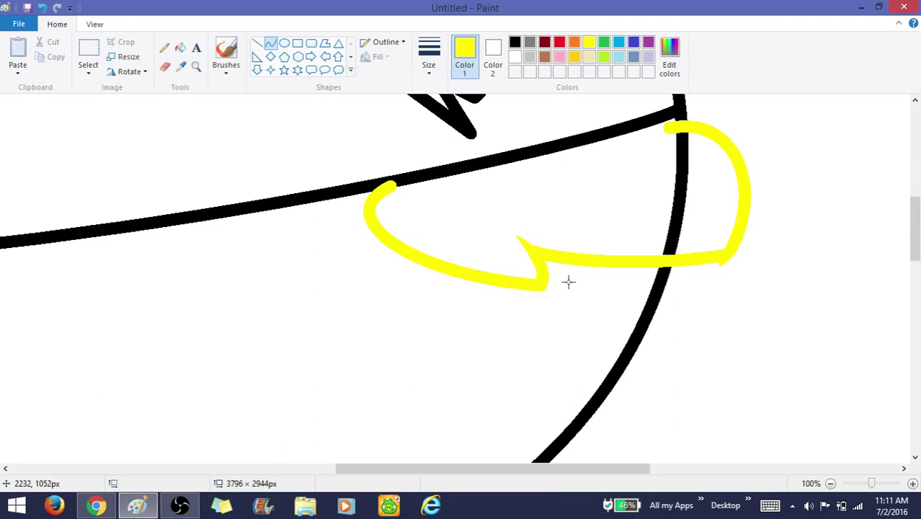
{"action": "left_click_drag", "start_coordinate": [552, 275], "coordinate": [555, 267]}
{"action": "left_click_drag", "start_coordinate": [544, 312], "coordinate": [535, 318]}
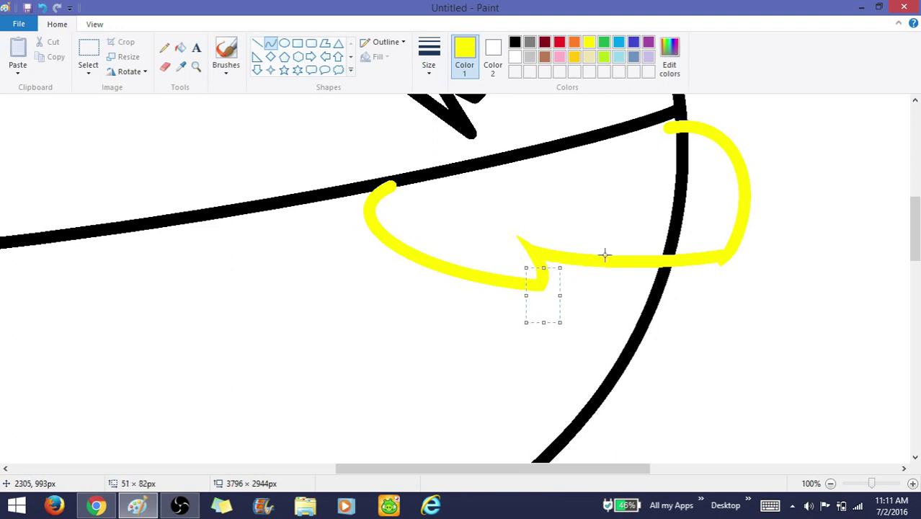
Taper the upper end of the yellow right arc with a white curve about 123 × 88 px
{"action": "left_click", "coordinate": [632, 229]}
{"action": "mouse_move", "coordinate": [636, 146]}
{"action": "left_mouse_down"}
{"action": "mouse_move", "coordinate": [720, 190]}
{"action": "mouse_move", "coordinate": [658, 98]}
{"action": "mouse_move", "coordinate": [751, 139]}
{"action": "mouse_move", "coordinate": [739, 131]}
{"action": "mouse_move", "coordinate": [744, 149]}
{"action": "mouse_move", "coordinate": [718, 162]}
{"action": "mouse_move", "coordinate": [635, 136]}
{"action": "mouse_move", "coordinate": [744, 142]}
{"action": "mouse_move", "coordinate": [664, 119]}
{"action": "mouse_move", "coordinate": [698, 124]}
{"action": "mouse_move", "coordinate": [682, 120]}
{"action": "mouse_move", "coordinate": [690, 119]}
{"action": "mouse_move", "coordinate": [634, 120]}
{"action": "mouse_move", "coordinate": [647, 118]}
{"action": "left_mouse_up"}
{"action": "left_click", "coordinate": [658, 75]}
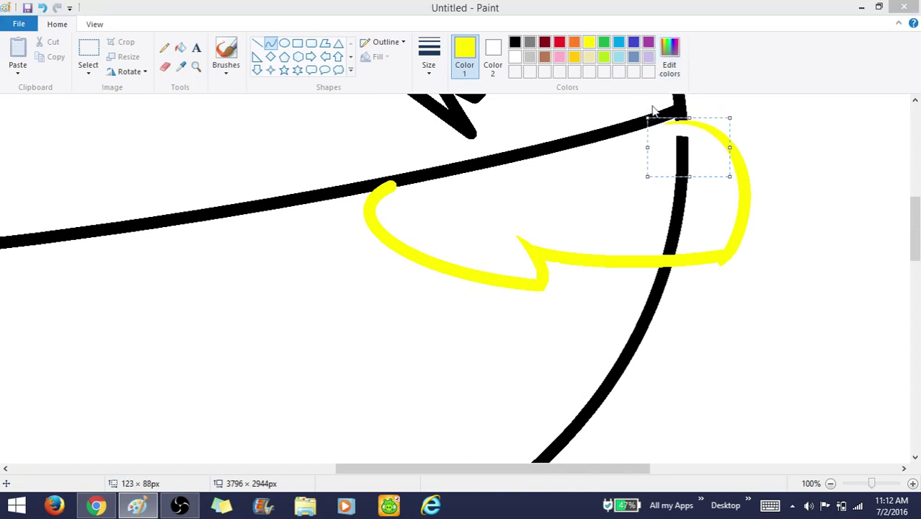
{"action": "key", "text": "Escape"}
Fill the head-outline segment inside the yellow shape with white and recolour the shape's yellow outline black
{"action": "left_click", "coordinate": [181, 48]}
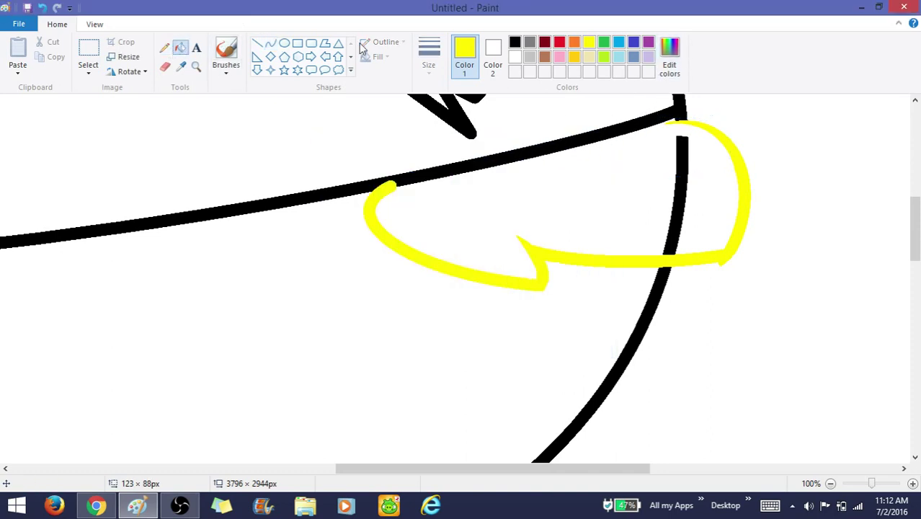
{"action": "left_click", "coordinate": [515, 44]}
{"action": "right_click", "coordinate": [688, 152]}
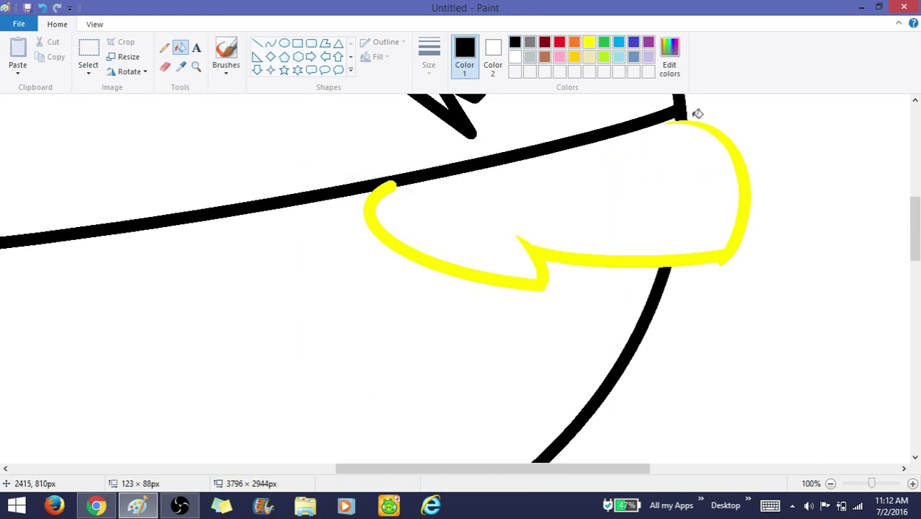
{"action": "left_click", "coordinate": [694, 124]}
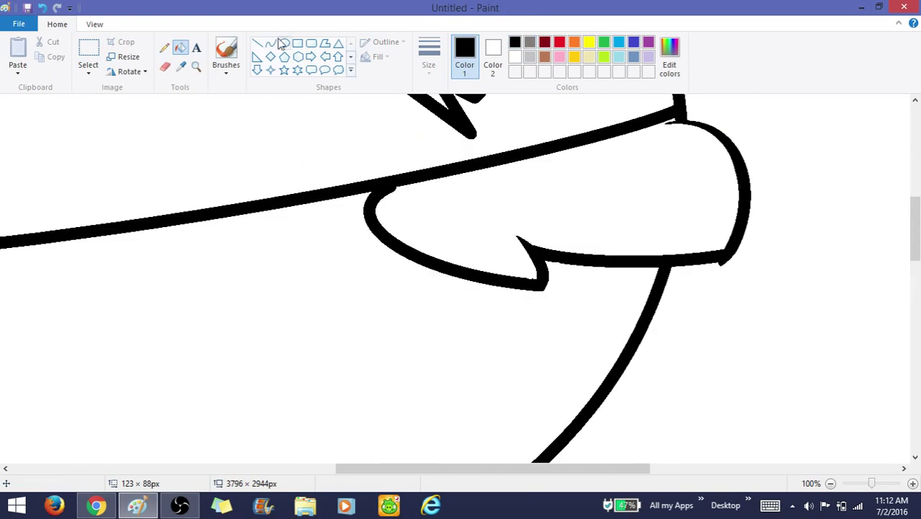
Taper the rounded left end of the shape, where it meets the slanted line, with a white curve about 111 × 31 px
{"action": "left_click", "coordinate": [271, 44]}
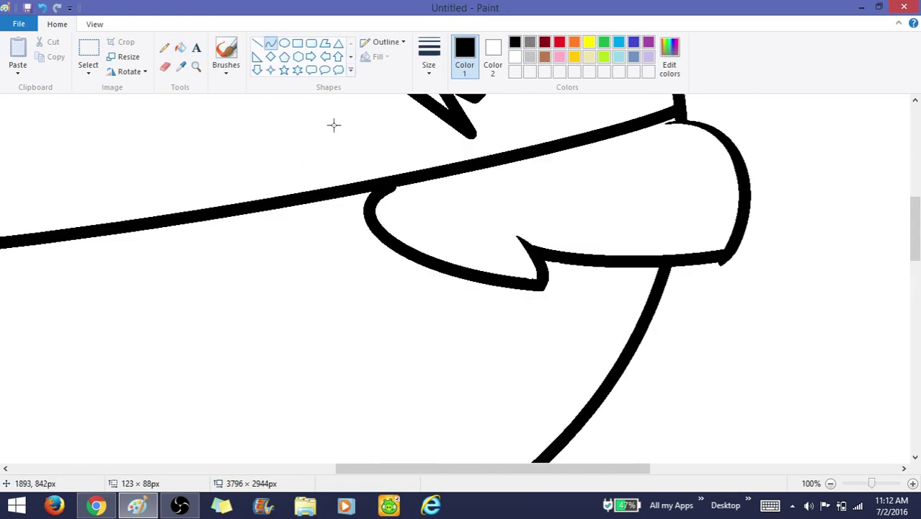
{"action": "mouse_move", "coordinate": [380, 187]}
{"action": "left_mouse_down"}
{"action": "mouse_move", "coordinate": [418, 173]}
{"action": "mouse_move", "coordinate": [410, 184]}
{"action": "mouse_move", "coordinate": [430, 182]}
{"action": "mouse_move", "coordinate": [399, 180]}
{"action": "mouse_move", "coordinate": [415, 180]}
{"action": "mouse_move", "coordinate": [388, 201]}
{"action": "mouse_move", "coordinate": [428, 179]}
{"action": "mouse_move", "coordinate": [413, 191]}
{"action": "mouse_move", "coordinate": [390, 187]}
{"action": "left_mouse_up"}
{"action": "key", "text": "ctrl+z"}
{"action": "left_click", "coordinate": [504, 147]}
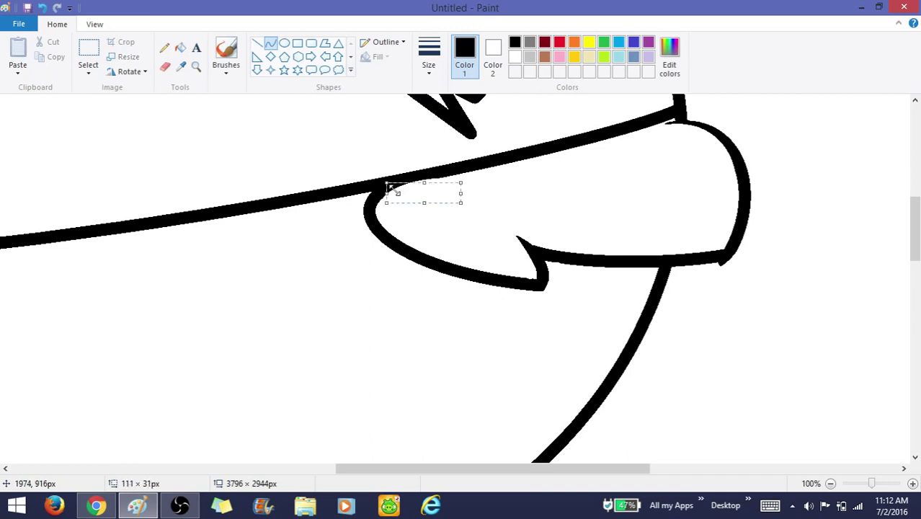
{"action": "left_click", "coordinate": [246, 108]}
{"action": "left_click", "coordinate": [196, 67]}
{"action": "right_click", "coordinate": [167, 210]}
{"action": "left_click", "coordinate": [134, 229]}
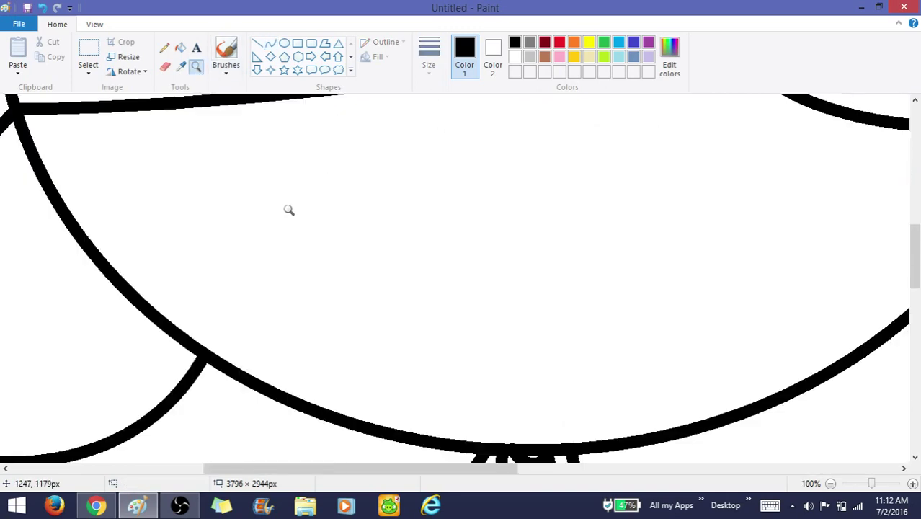
{"action": "right_click", "coordinate": [287, 210]}
{"action": "left_click", "coordinate": [271, 45]}
{"action": "left_click_drag", "start_coordinate": [322, 154], "coordinate": [36, 162]}
{"action": "key", "text": "ctrl+z"}
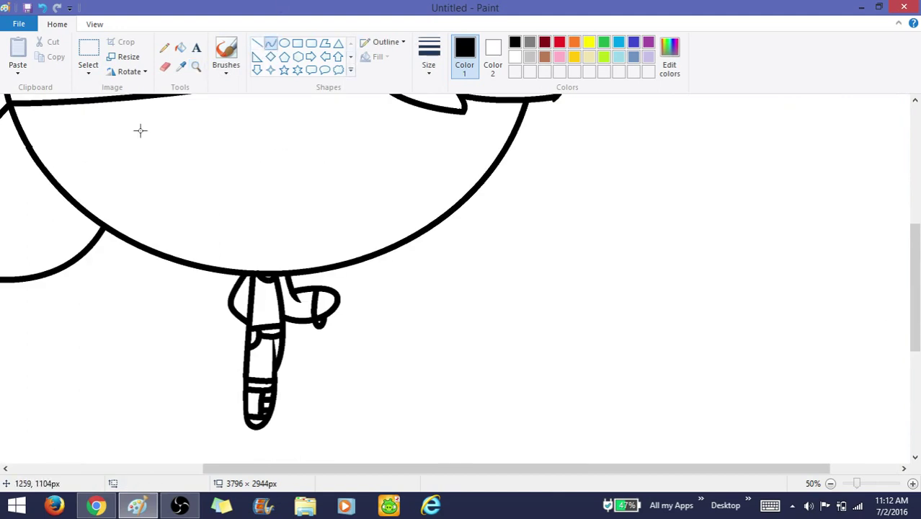
Draw a light blue curve bulging left from the junction of the head outline and slanted line to the side flap's bottom edge
{"action": "left_click", "coordinate": [199, 68]}
{"action": "left_click", "coordinate": [35, 143]}
{"action": "right_click", "coordinate": [37, 142]}
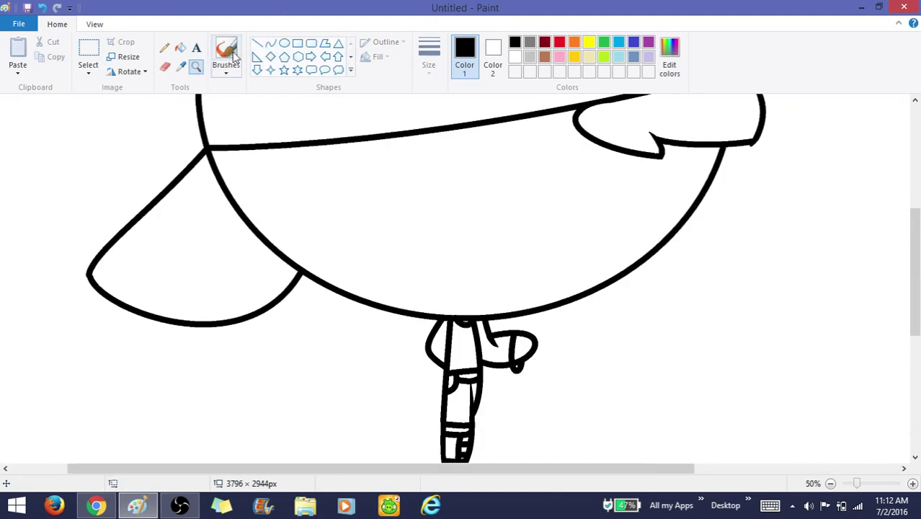
{"action": "left_click", "coordinate": [270, 49]}
{"action": "scroll", "coordinate": [611, 167], "scroll_direction": "up", "scroll_amount": 3}
{"action": "left_click", "coordinate": [618, 42]}
{"action": "scroll", "coordinate": [241, 188], "scroll_direction": "down", "scroll_amount": 5}
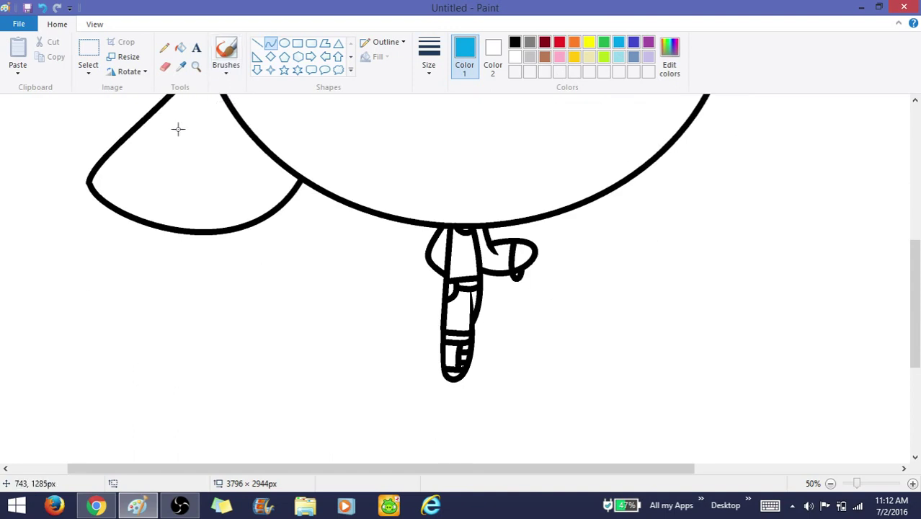
{"action": "scroll", "coordinate": [187, 137], "scroll_direction": "up", "scroll_amount": 3}
{"action": "left_click_drag", "start_coordinate": [204, 122], "coordinate": [209, 326]}
{"action": "mouse_move", "coordinate": [195, 247]}
{"action": "left_mouse_down"}
{"action": "mouse_move", "coordinate": [113, 107]}
{"action": "mouse_move", "coordinate": [124, 181]}
{"action": "mouse_move", "coordinate": [86, 206]}
{"action": "left_mouse_up"}
Add a light blue notch at the flap's bottom and a long curve sweeping down to a point left of the legs
{"action": "scroll", "coordinate": [250, 172], "scroll_direction": "down", "scroll_amount": 2}
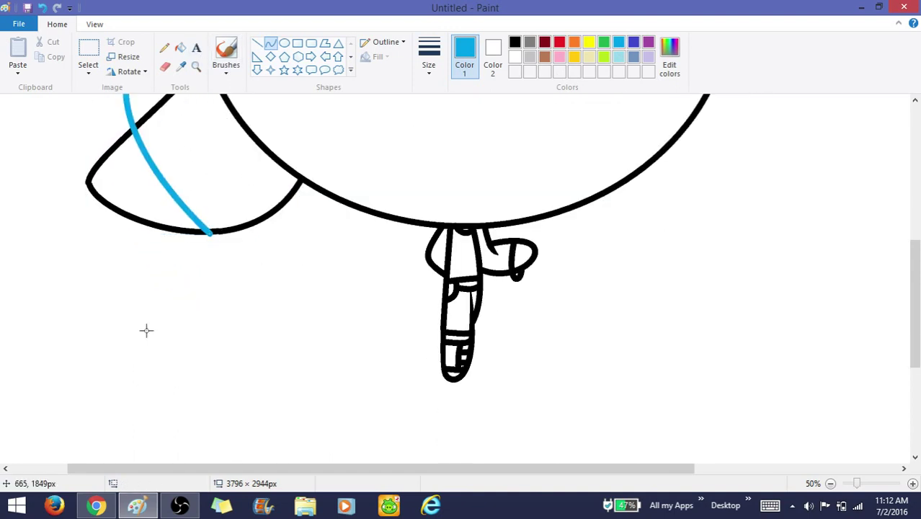
{"action": "mouse_move", "coordinate": [210, 194]}
{"action": "left_mouse_down"}
{"action": "mouse_move", "coordinate": [207, 237]}
{"action": "mouse_move", "coordinate": [222, 231]}
{"action": "mouse_move", "coordinate": [218, 221]}
{"action": "mouse_move", "coordinate": [366, 361]}
{"action": "mouse_move", "coordinate": [368, 351]}
{"action": "left_mouse_up"}
{"action": "mouse_move", "coordinate": [288, 290]}
{"action": "left_mouse_down"}
{"action": "mouse_move", "coordinate": [250, 310]}
{"action": "mouse_move", "coordinate": [298, 356]}
{"action": "mouse_move", "coordinate": [340, 367]}
{"action": "mouse_move", "coordinate": [343, 202]}
{"action": "left_mouse_up"}
Draw an S-shaped light blue curve joining the long curve's lower tip to the head's bottom outline
{"action": "left_click", "coordinate": [443, 326]}
{"action": "left_click_drag", "start_coordinate": [337, 249], "coordinate": [279, 290]}
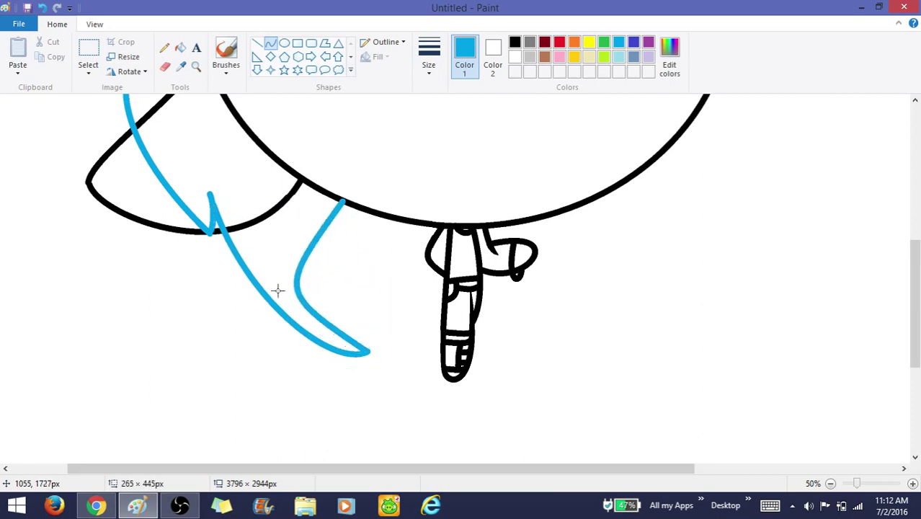
{"action": "mouse_move", "coordinate": [343, 265]}
{"action": "left_mouse_down"}
{"action": "mouse_move", "coordinate": [382, 283]}
{"action": "mouse_move", "coordinate": [386, 267]}
{"action": "mouse_move", "coordinate": [396, 275]}
{"action": "left_mouse_up"}
{"action": "left_click_drag", "start_coordinate": [389, 344], "coordinate": [397, 353]}
{"action": "left_click", "coordinate": [400, 253]}
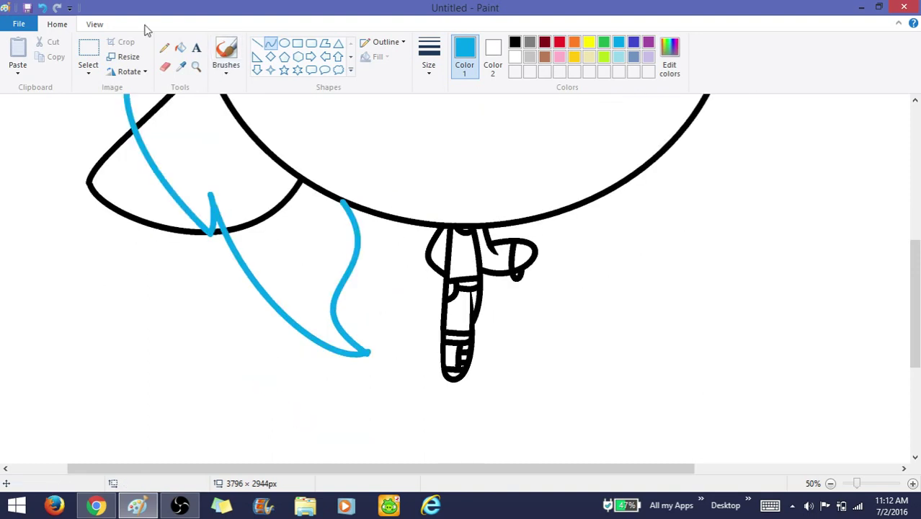
Set the main colour to black and sharpen the light blue notch's upper tip with white curves, starting with one about 104 × 176 px
{"action": "left_click", "coordinate": [196, 66]}
{"action": "left_click", "coordinate": [321, 267]}
{"action": "left_click", "coordinate": [320, 267]}
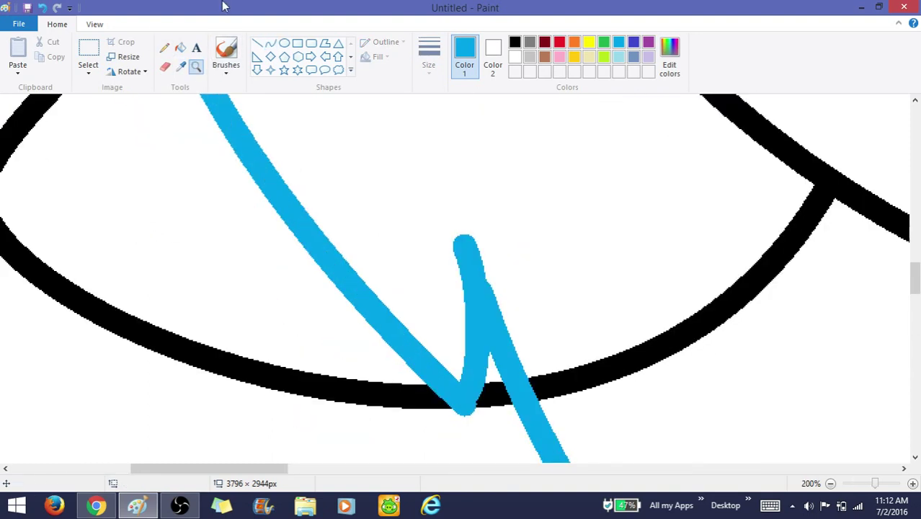
{"action": "left_click", "coordinate": [270, 43]}
{"action": "left_click", "coordinate": [516, 44]}
{"action": "mouse_move", "coordinate": [453, 201]}
{"action": "left_mouse_down"}
{"action": "mouse_move", "coordinate": [572, 451]}
{"action": "mouse_move", "coordinate": [602, 453]}
{"action": "left_mouse_up"}
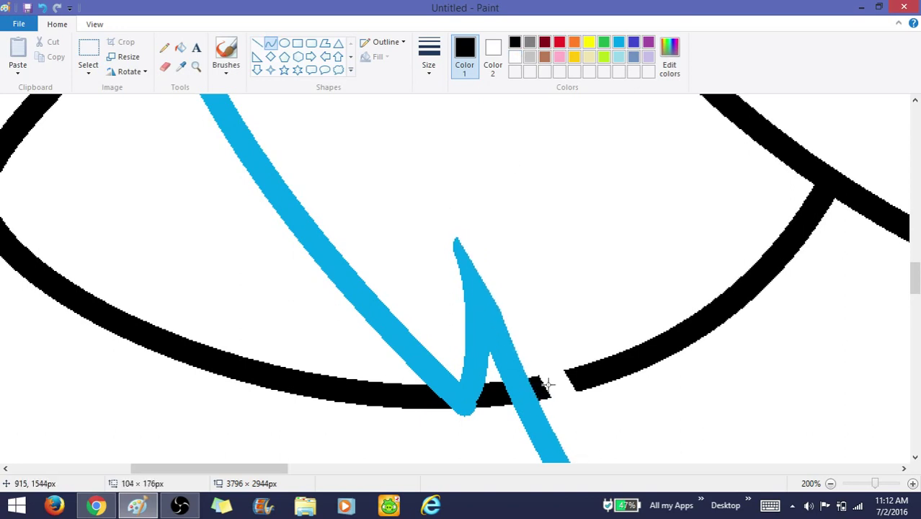
{"action": "left_click_drag", "start_coordinate": [547, 380], "coordinate": [563, 410]}
{"action": "mouse_move", "coordinate": [395, 179]}
{"action": "left_mouse_down"}
{"action": "mouse_move", "coordinate": [446, 371]}
{"action": "mouse_move", "coordinate": [457, 241]}
{"action": "mouse_move", "coordinate": [465, 314]}
{"action": "mouse_move", "coordinate": [457, 310]}
{"action": "left_mouse_up"}
{"action": "mouse_move", "coordinate": [453, 202]}
{"action": "left_mouse_down"}
{"action": "mouse_move", "coordinate": [443, 354]}
{"action": "mouse_move", "coordinate": [454, 340]}
{"action": "left_mouse_up"}
{"action": "left_click", "coordinate": [459, 313]}
{"action": "left_click", "coordinate": [452, 344]}
Separate the side flap's right end from the head outline with a white curve about 95 × 66 px, undoing misplaced strokes
{"action": "left_click_drag", "start_coordinate": [772, 172], "coordinate": [872, 247]}
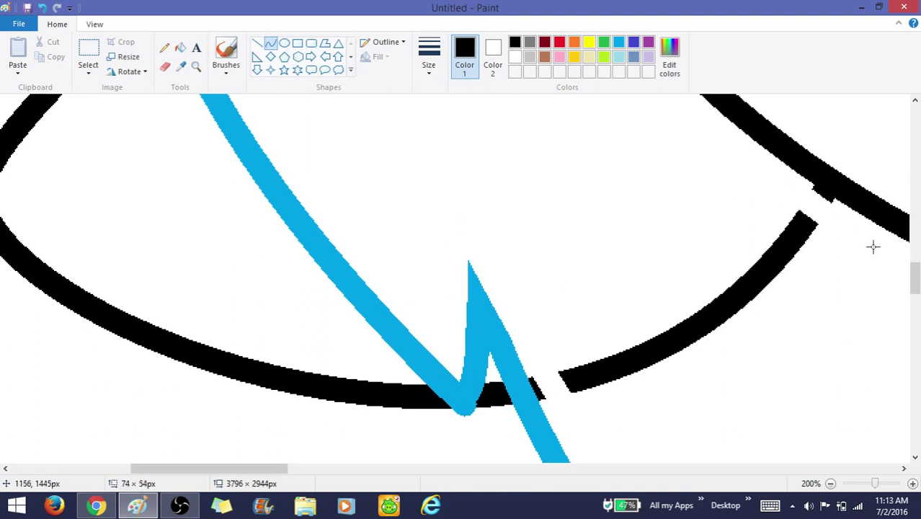
{"action": "left_click", "coordinate": [828, 199]}
{"action": "mouse_move", "coordinate": [829, 199]}
{"action": "left_mouse_down"}
{"action": "mouse_move", "coordinate": [851, 217]}
{"action": "mouse_move", "coordinate": [822, 179]}
{"action": "mouse_move", "coordinate": [783, 172]}
{"action": "mouse_move", "coordinate": [875, 247]}
{"action": "mouse_move", "coordinate": [757, 171]}
{"action": "mouse_move", "coordinate": [899, 255]}
{"action": "mouse_move", "coordinate": [888, 255]}
{"action": "left_mouse_up"}
{"action": "right_click", "coordinate": [818, 206]}
{"action": "left_click", "coordinate": [839, 215]}
{"action": "key", "text": "ctrl+z"}
{"action": "key", "text": "ctrl+z"}
{"action": "left_click", "coordinate": [807, 193]}
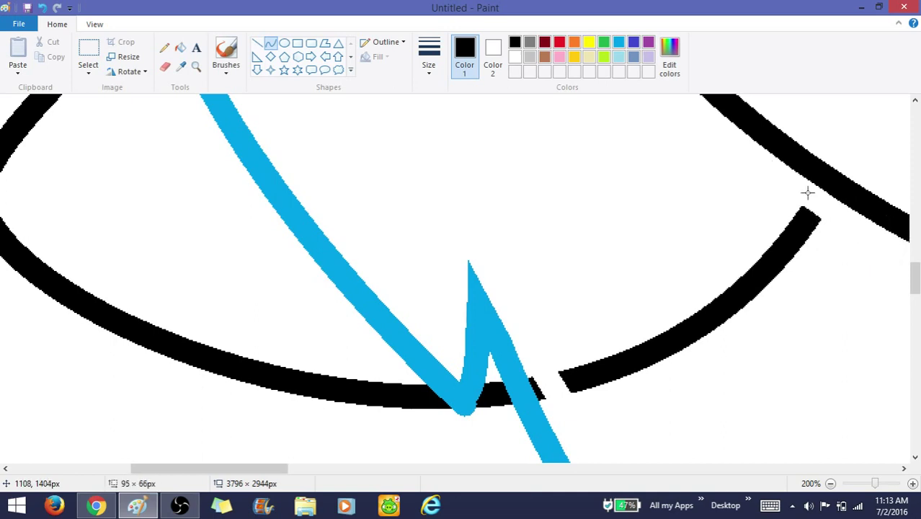
Try a white curve along the light blue notch's lower corner, and undo it
{"action": "scroll", "coordinate": [583, 320], "scroll_direction": "down", "scroll_amount": 4}
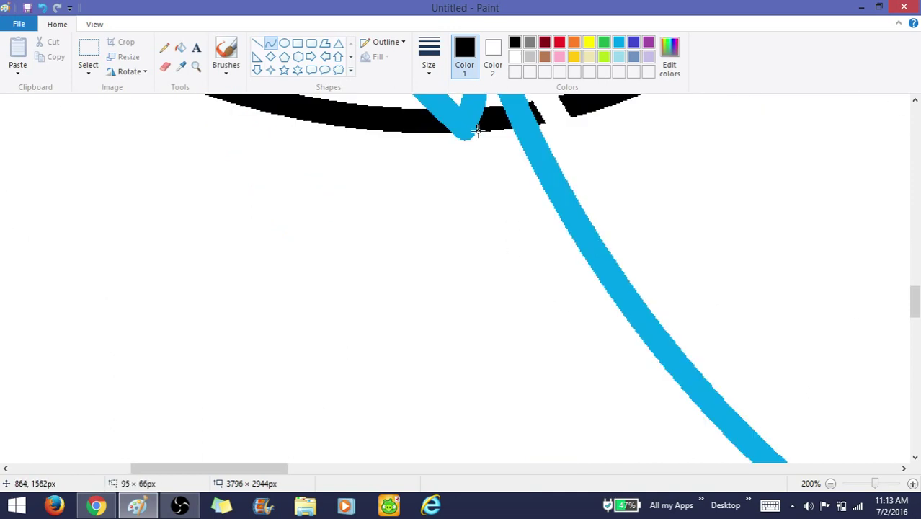
{"action": "left_click_drag", "start_coordinate": [491, 118], "coordinate": [465, 157]}
{"action": "key", "text": "ctrl+z"}
Sharpen the lower tip of the light blue shape left of the legs with white curves about 132 × 77 px and 54 × 60 px
{"action": "left_click", "coordinate": [196, 66]}
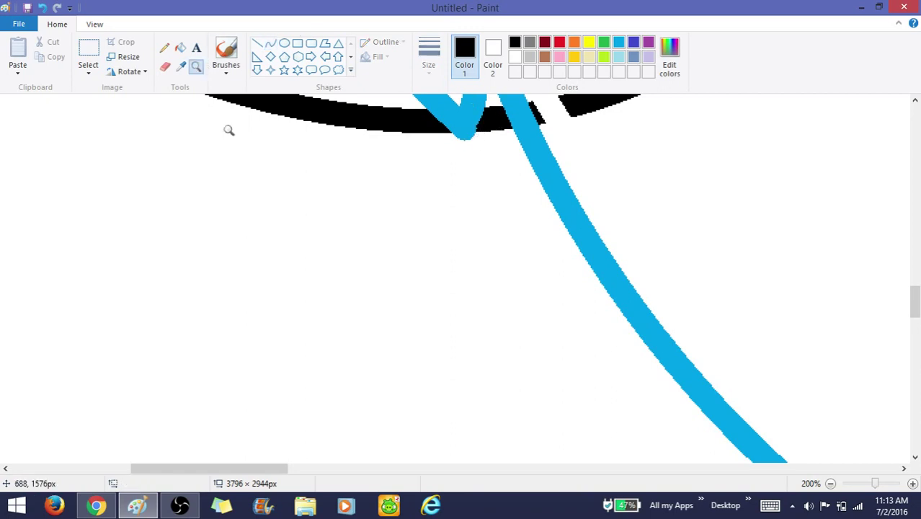
{"action": "right_click", "coordinate": [228, 130]}
{"action": "left_click", "coordinate": [287, 171]}
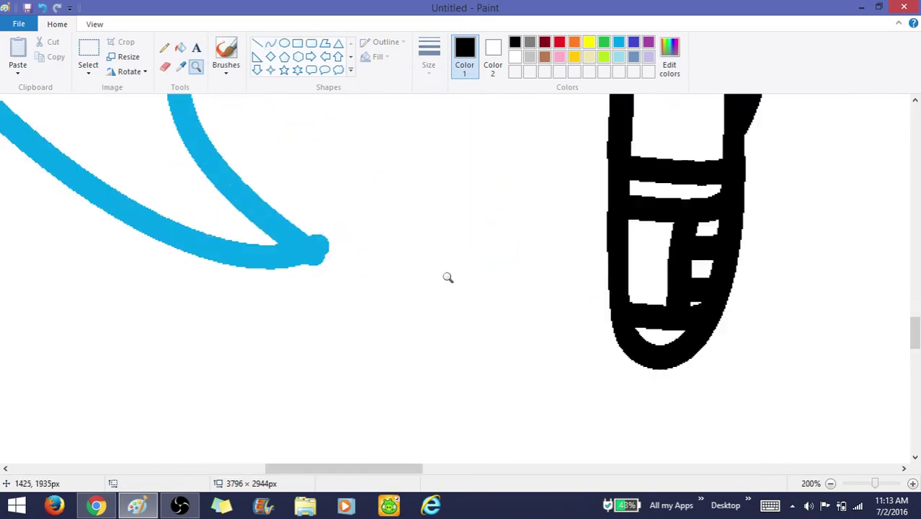
{"action": "left_click", "coordinate": [271, 44]}
{"action": "mouse_move", "coordinate": [289, 279]}
{"action": "left_mouse_down"}
{"action": "mouse_move", "coordinate": [347, 243]}
{"action": "mouse_move", "coordinate": [327, 178]}
{"action": "left_mouse_up"}
{"action": "mouse_move", "coordinate": [324, 248]}
{"action": "left_mouse_down"}
{"action": "mouse_move", "coordinate": [327, 282]}
{"action": "mouse_move", "coordinate": [368, 209]}
{"action": "mouse_move", "coordinate": [273, 190]}
{"action": "mouse_move", "coordinate": [336, 243]}
{"action": "mouse_move", "coordinate": [291, 216]}
{"action": "left_mouse_up"}
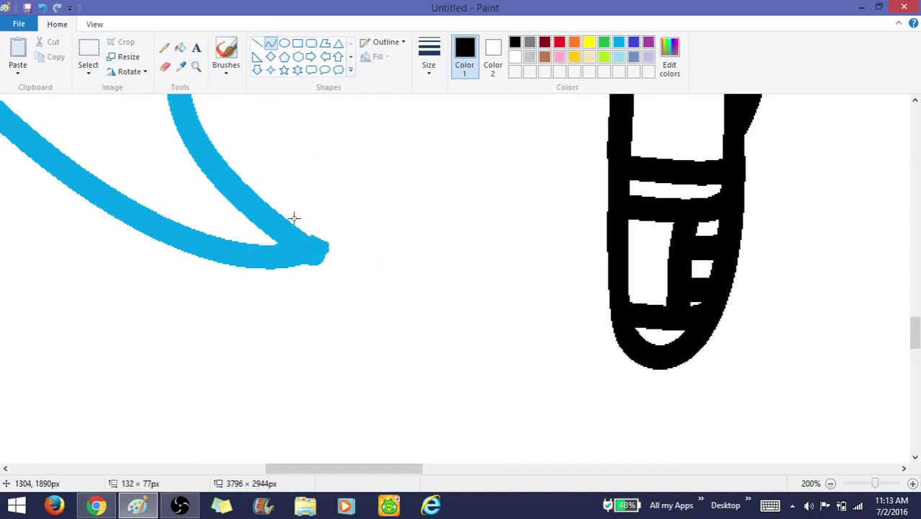
{"action": "left_click", "coordinate": [337, 312]}
{"action": "left_click_drag", "start_coordinate": [294, 279], "coordinate": [369, 201]}
{"action": "left_click_drag", "start_coordinate": [307, 250], "coordinate": [360, 250]}
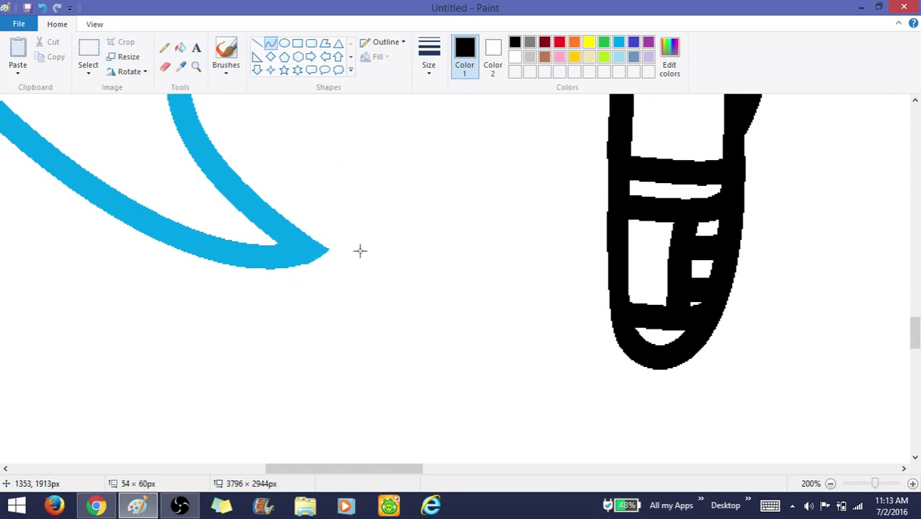
Cut the side flap's upper line away from the head outline with a white curve about 25 × 81 px
{"action": "left_click", "coordinate": [196, 68]}
{"action": "right_click", "coordinate": [199, 157]}
{"action": "right_click", "coordinate": [198, 157]}
{"action": "right_click", "coordinate": [150, 150]}
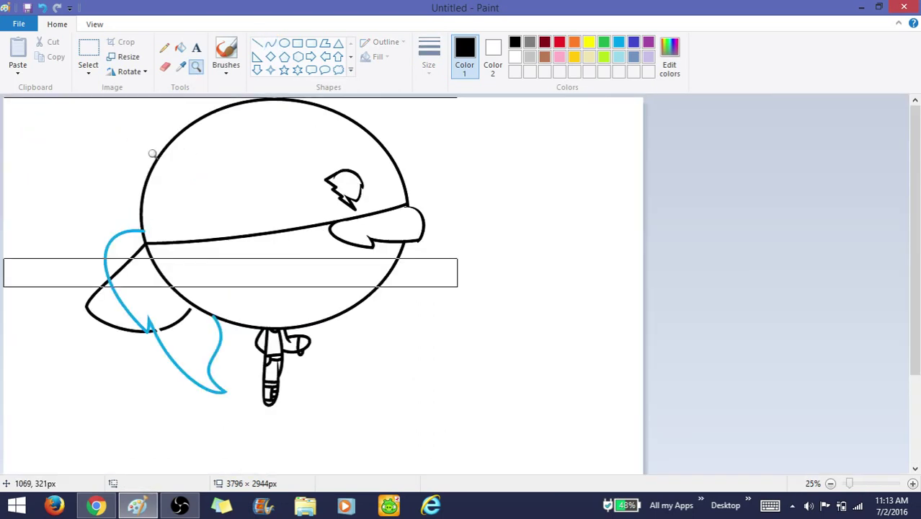
{"action": "left_click", "coordinate": [107, 294]}
{"action": "left_click", "coordinate": [107, 294]}
{"action": "scroll", "coordinate": [479, 149], "scroll_direction": "up", "scroll_amount": 2}
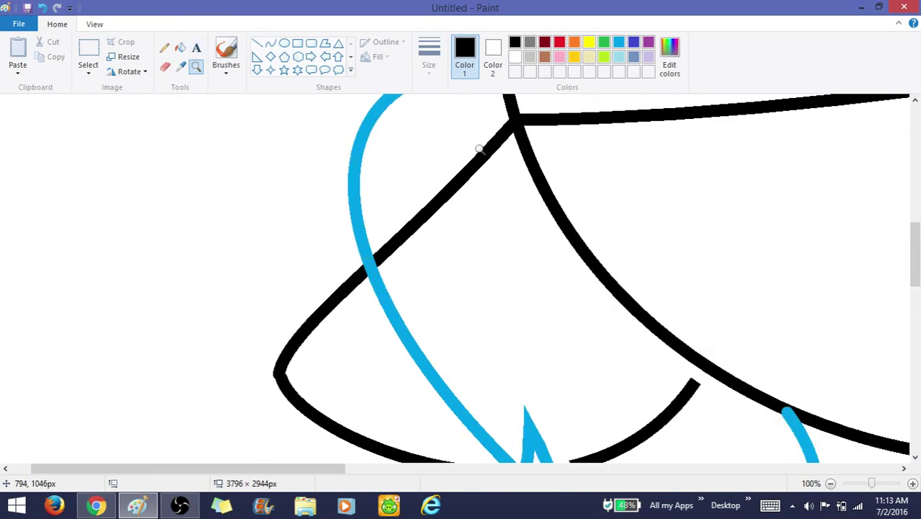
{"action": "left_click", "coordinate": [479, 148]}
{"action": "left_click", "coordinate": [270, 43]}
{"action": "left_click_drag", "start_coordinate": [400, 153], "coordinate": [434, 264]}
{"action": "mouse_move", "coordinate": [434, 215]}
{"action": "left_mouse_down"}
{"action": "mouse_move", "coordinate": [420, 185]}
{"action": "mouse_move", "coordinate": [423, 225]}
{"action": "left_mouse_up"}
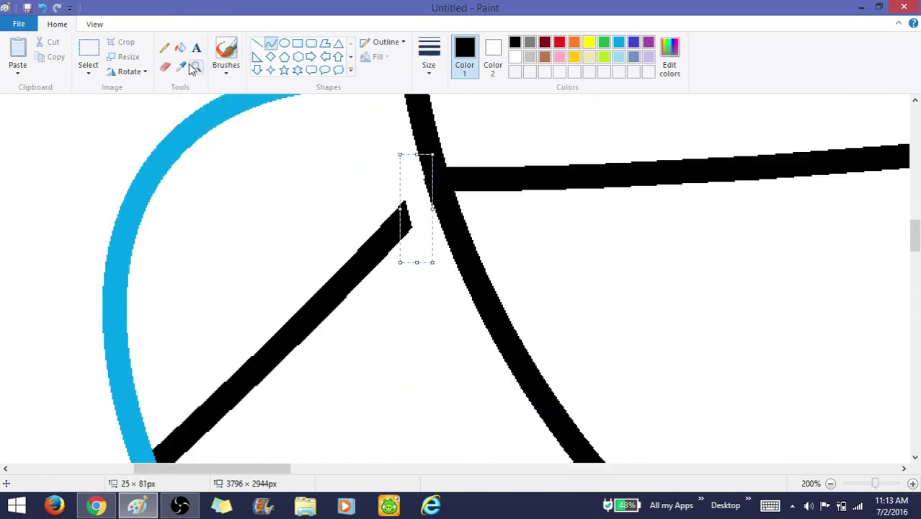
Fill the two black flap line pieces inside the light blue shape with white to erase them
{"action": "left_click", "coordinate": [180, 47]}
{"action": "right_click", "coordinate": [394, 222]}
{"action": "scroll", "coordinate": [386, 203], "scroll_direction": "down", "scroll_amount": 5}
{"action": "scroll", "coordinate": [919, 425], "scroll_direction": "down", "scroll_amount": 2}
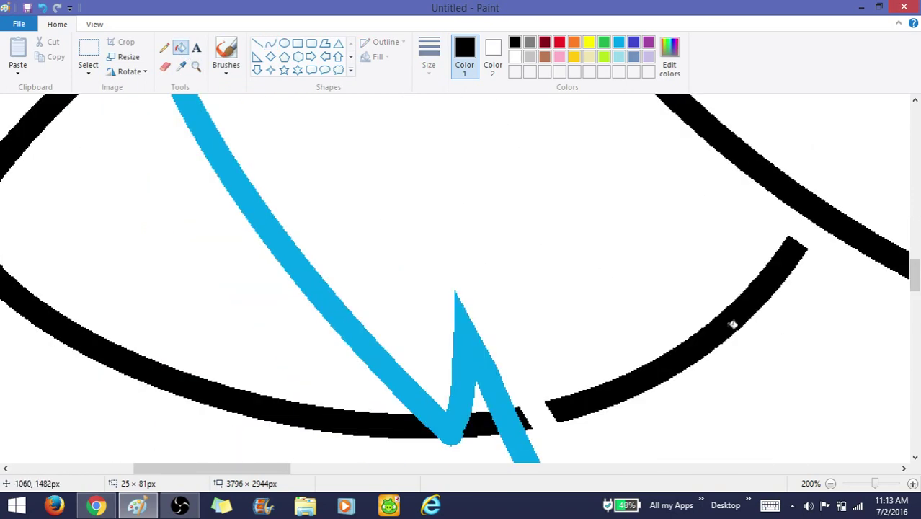
{"action": "right_click", "coordinate": [726, 320]}
Trim the leftover bump on the head outline below the slanted line's junction with a white curve about 25 × 78 px
{"action": "scroll", "coordinate": [518, 375], "scroll_direction": "up", "scroll_amount": 10}
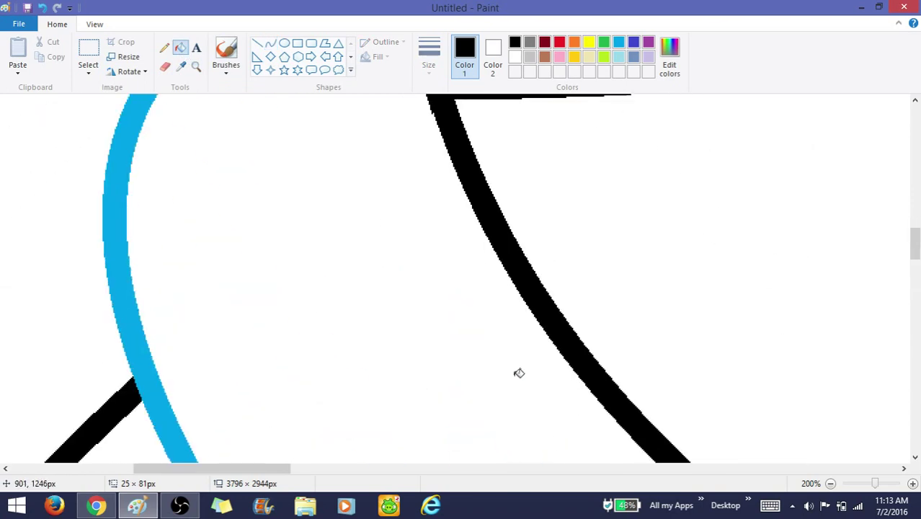
{"action": "left_click", "coordinate": [268, 46]}
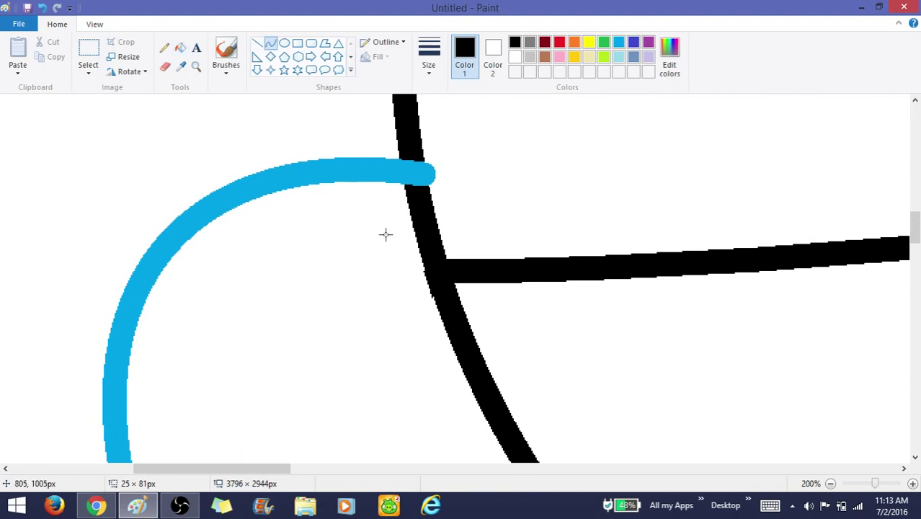
{"action": "left_click", "coordinate": [417, 288]}
{"action": "left_click", "coordinate": [418, 304]}
{"action": "mouse_move", "coordinate": [440, 338]}
{"action": "left_mouse_down"}
{"action": "mouse_move", "coordinate": [430, 339]}
{"action": "mouse_move", "coordinate": [411, 230]}
{"action": "mouse_move", "coordinate": [399, 232]}
{"action": "mouse_move", "coordinate": [402, 252]}
{"action": "left_mouse_up"}
{"action": "left_click", "coordinate": [430, 338]}
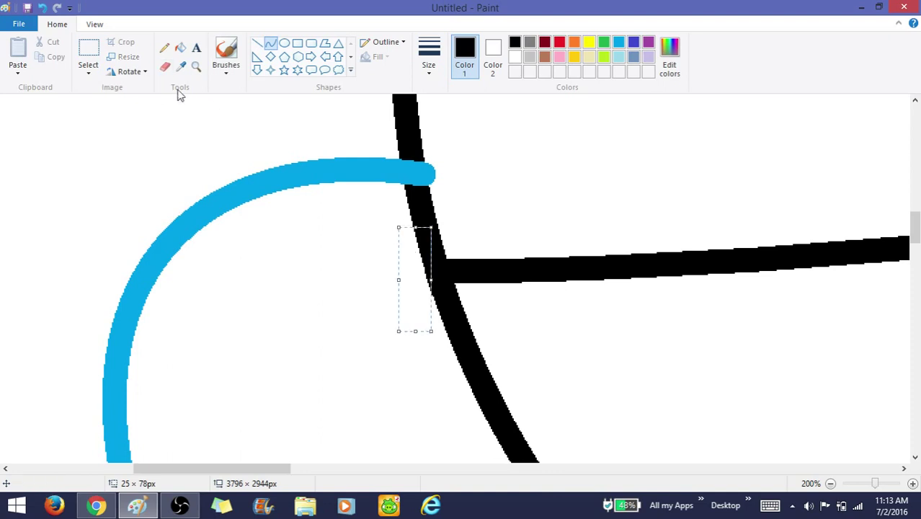
Trim the light blue curve's end that crosses the head outline with a white curve about 22 × 79 px
{"action": "left_click", "coordinate": [196, 66]}
{"action": "right_click", "coordinate": [246, 140]}
{"action": "right_click", "coordinate": [246, 140]}
{"action": "right_click", "coordinate": [247, 140]}
{"action": "left_click", "coordinate": [248, 144]}
{"action": "left_click", "coordinate": [255, 193]}
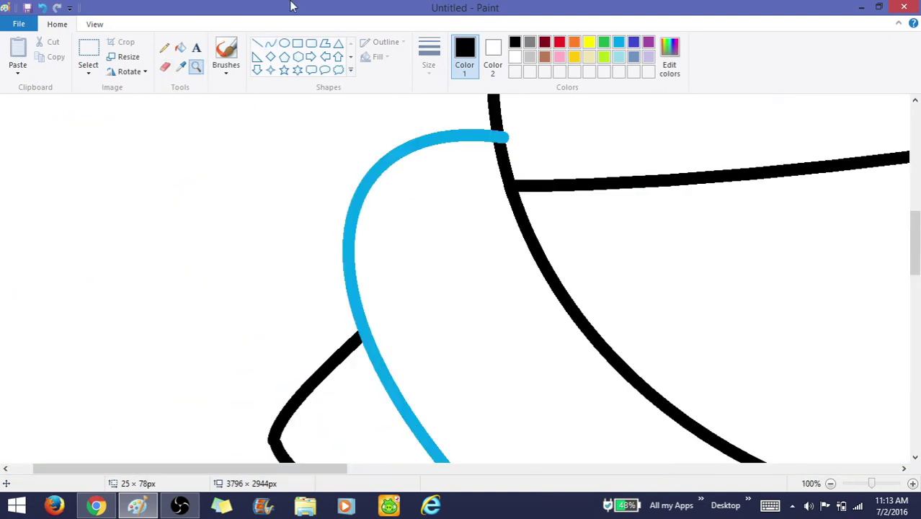
{"action": "left_click", "coordinate": [270, 43]}
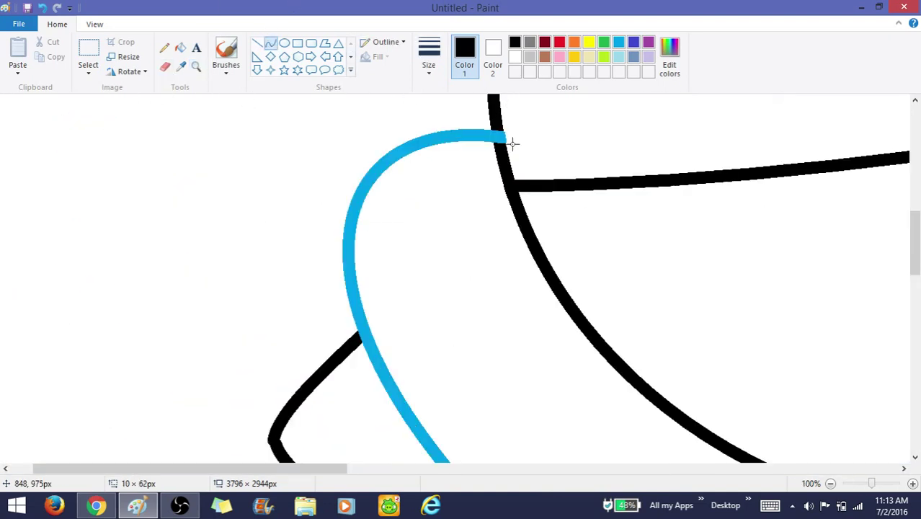
{"action": "left_click_drag", "start_coordinate": [509, 131], "coordinate": [513, 158]}
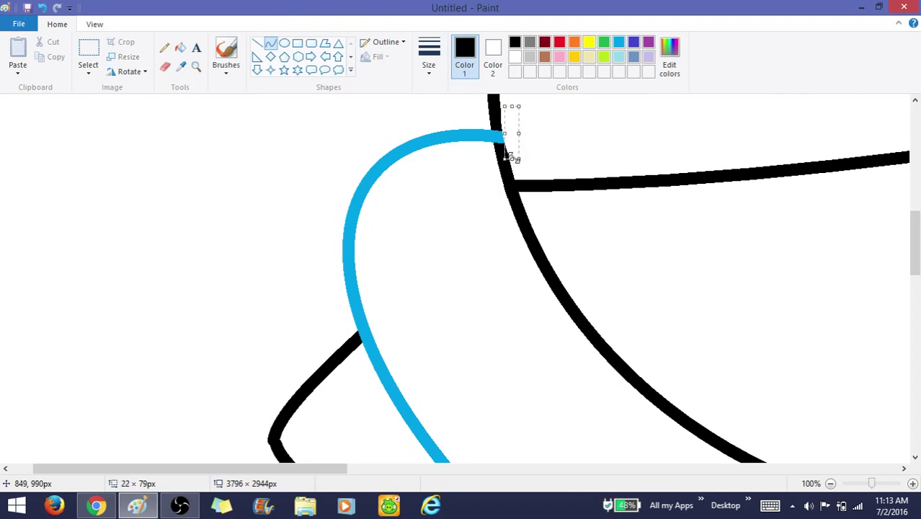
Recolour the light blue outline of the hair shape to black with a fill
{"action": "left_click", "coordinate": [182, 49]}
{"action": "left_click", "coordinate": [499, 139]}
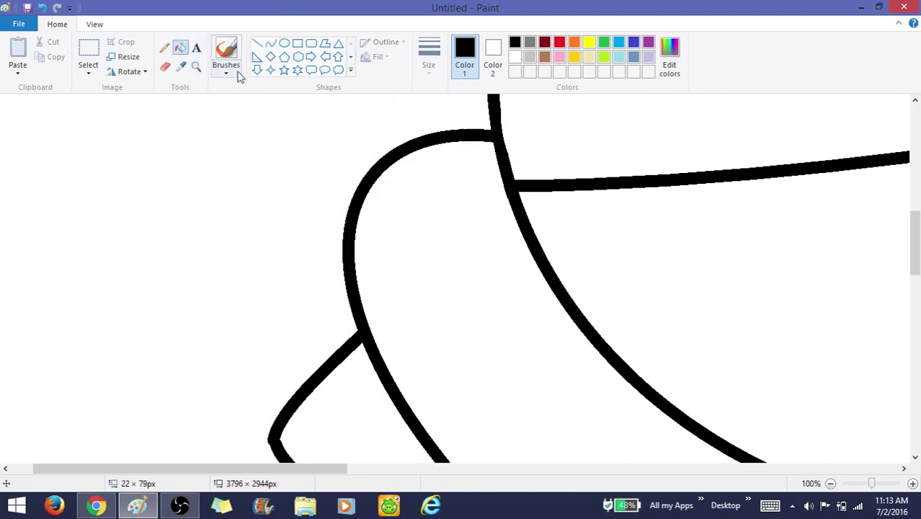
{"action": "left_click", "coordinate": [199, 68]}
{"action": "right_click", "coordinate": [231, 154]}
{"action": "right_click", "coordinate": [233, 159]}
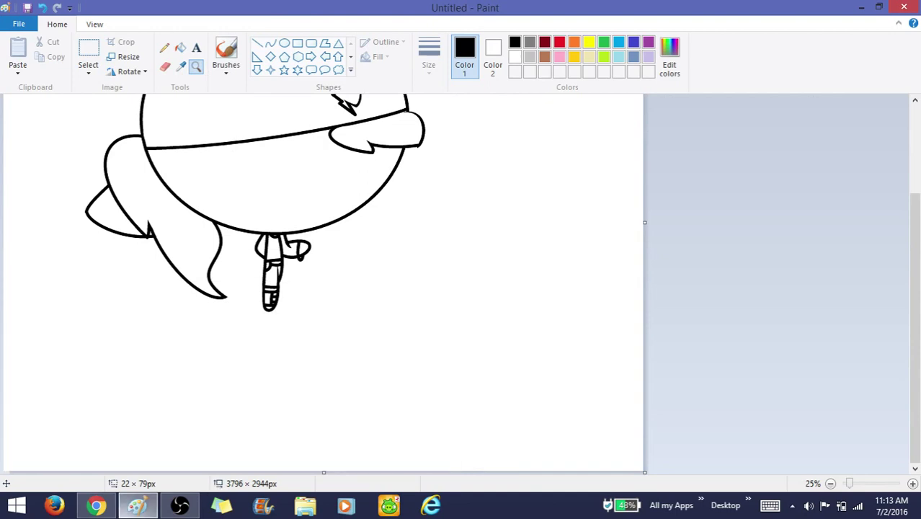
{"action": "left_click", "coordinate": [97, 505]}
{"action": "left_click", "coordinate": [267, 317]}
{"action": "left_click", "coordinate": [179, 505]}
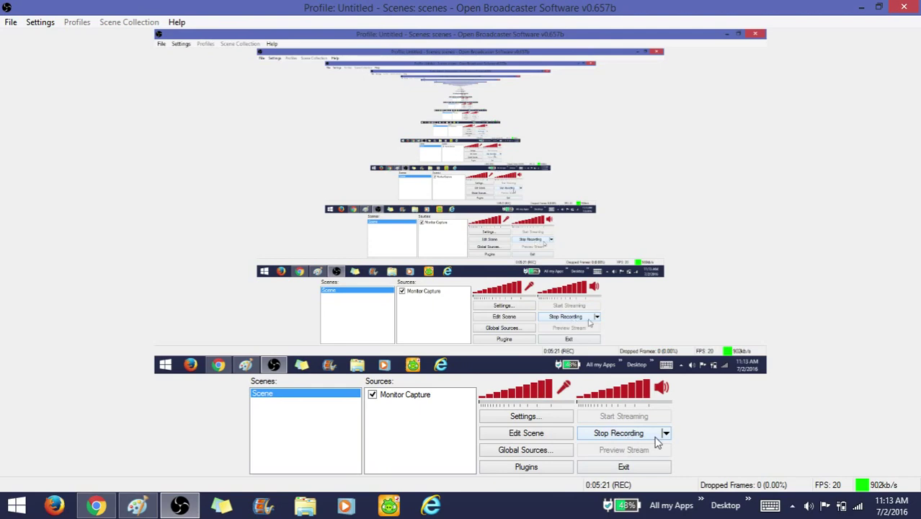
{"action": "left_click", "coordinate": [666, 434]}
{"action": "left_click", "coordinate": [667, 436]}
{"action": "mouse_move", "coordinate": [920, 518]}
{"action": "left_click", "coordinate": [903, 7]}
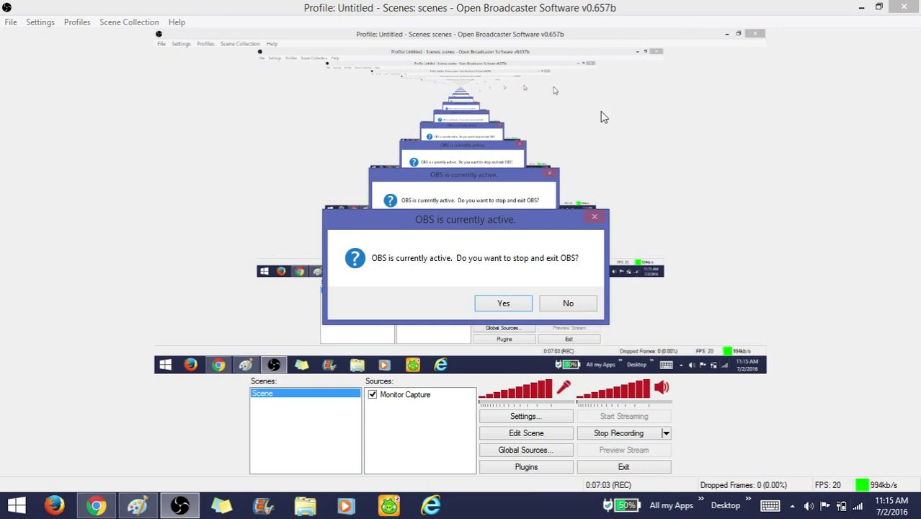
{"action": "left_click", "coordinate": [589, 307]}
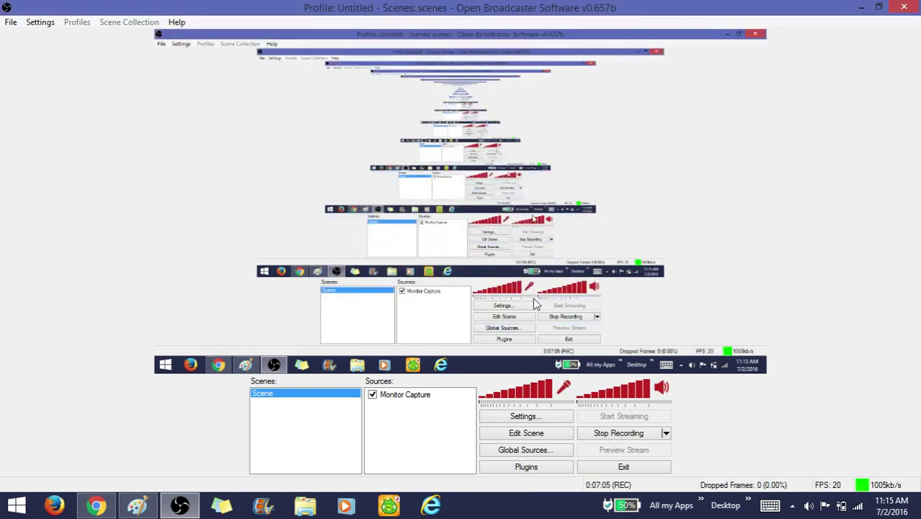
{"action": "left_click", "coordinate": [167, 511]}
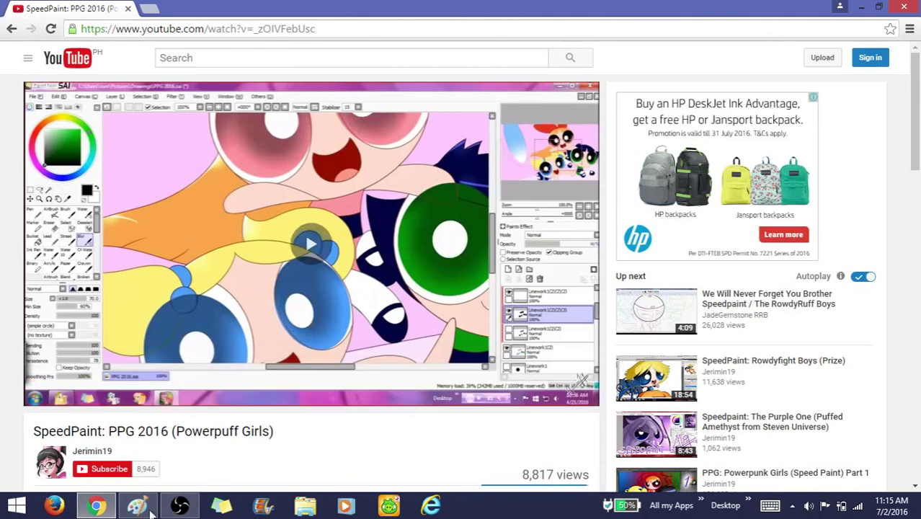
{"action": "left_click", "coordinate": [144, 505]}
Try a black curve about 901 × 95 px across the lower head from its left outline, tapering its hooked end, and undo it
{"action": "left_click", "coordinate": [339, 189]}
{"action": "scroll", "coordinate": [386, 404], "scroll_direction": "down", "scroll_amount": 2}
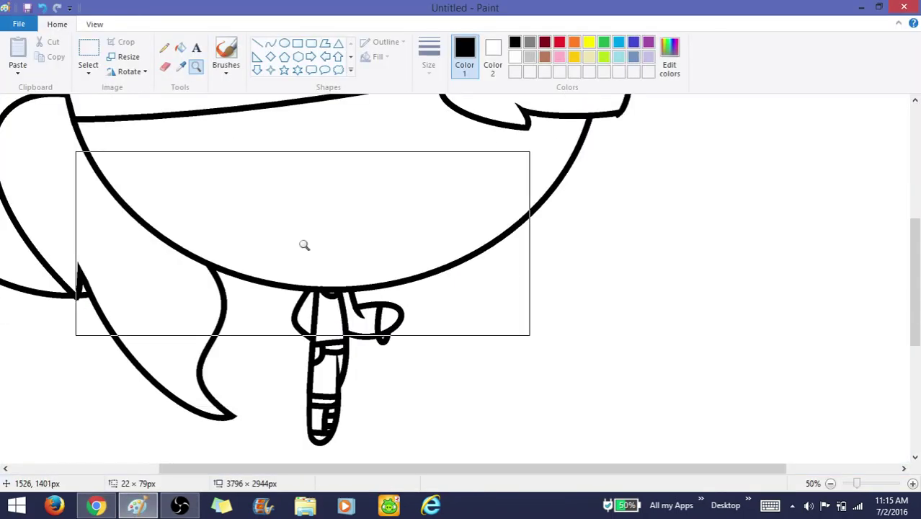
{"action": "left_click", "coordinate": [270, 43]}
{"action": "left_click_drag", "start_coordinate": [390, 173], "coordinate": [92, 159]}
{"action": "mouse_move", "coordinate": [339, 184]}
{"action": "left_mouse_down"}
{"action": "mouse_move", "coordinate": [350, 208]}
{"action": "mouse_move", "coordinate": [400, 202]}
{"action": "mouse_move", "coordinate": [294, 171]}
{"action": "left_mouse_up"}
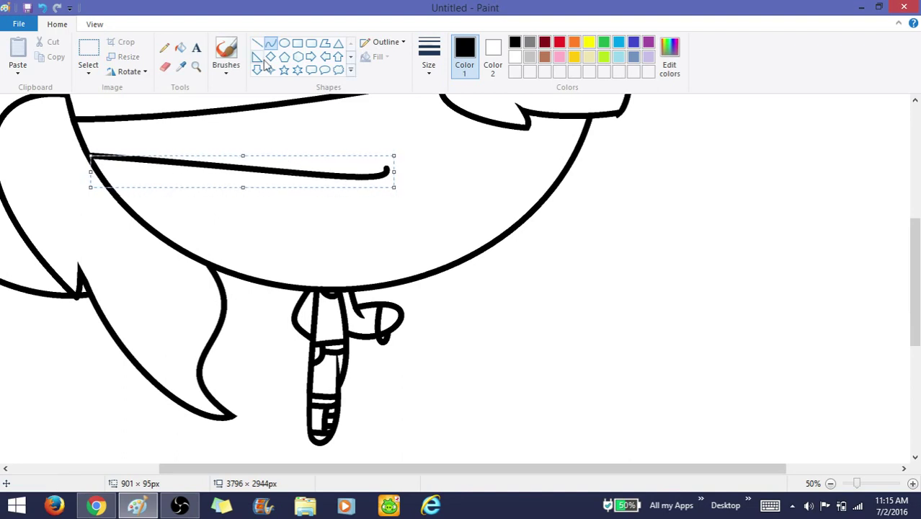
{"action": "left_click", "coordinate": [196, 65]}
{"action": "left_click", "coordinate": [402, 195]}
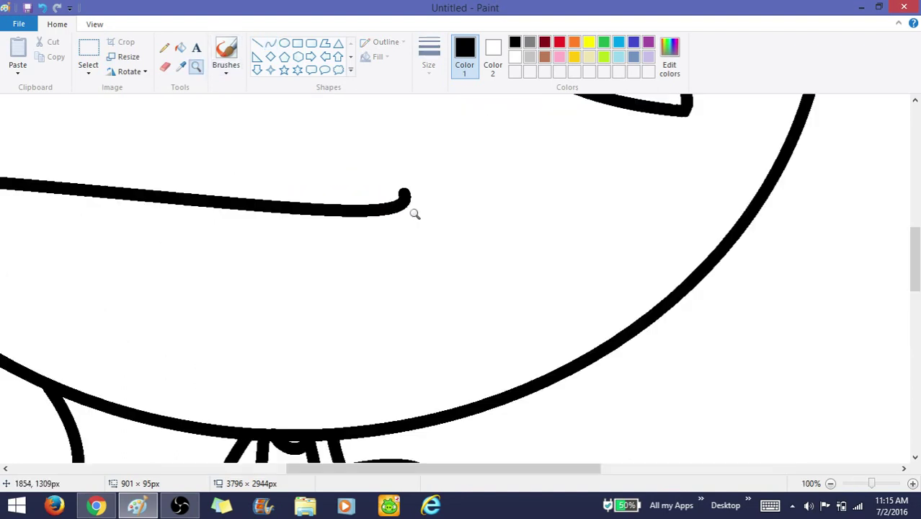
{"action": "left_click", "coordinate": [271, 44]}
{"action": "mouse_move", "coordinate": [391, 199]}
{"action": "left_mouse_down"}
{"action": "mouse_move", "coordinate": [382, 193]}
{"action": "mouse_move", "coordinate": [407, 188]}
{"action": "left_mouse_up"}
{"action": "scroll", "coordinate": [540, 209], "scroll_direction": "up", "scroll_amount": 3}
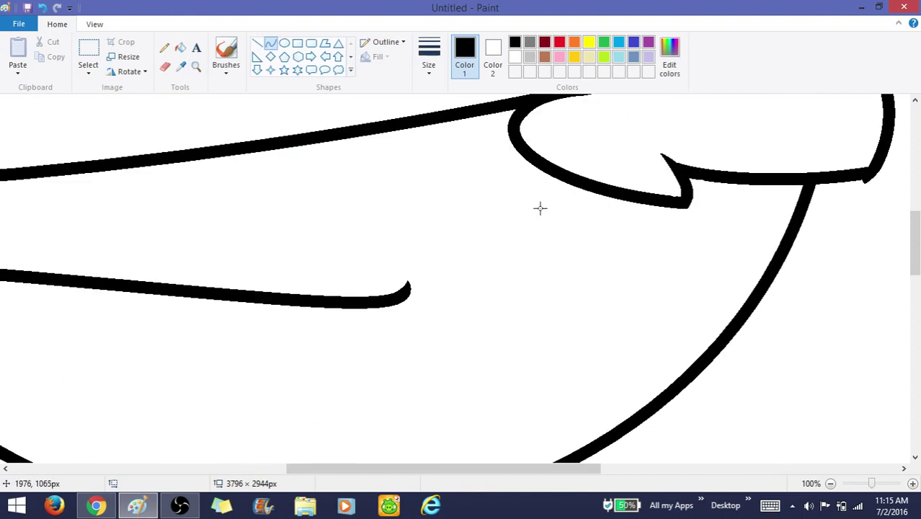
{"action": "left_click", "coordinate": [45, 8]}
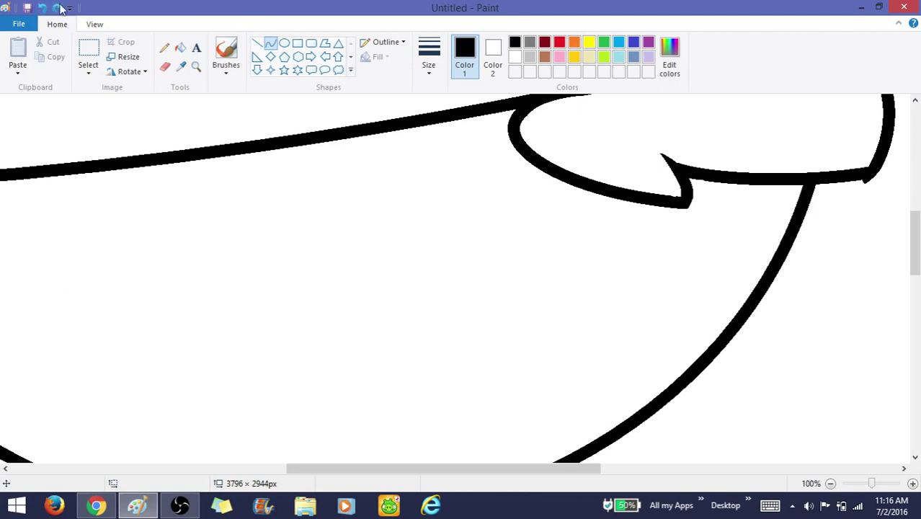
Draw a short black line about 51 × 36 px slanting down to the right in the head's lower half, undoing the extra stroke
{"action": "left_click", "coordinate": [257, 43]}
{"action": "mouse_move", "coordinate": [344, 272]}
{"action": "left_mouse_down"}
{"action": "mouse_move", "coordinate": [401, 330]}
{"action": "mouse_move", "coordinate": [359, 283]}
{"action": "left_mouse_up"}
{"action": "mouse_move", "coordinate": [391, 319]}
{"action": "left_mouse_down"}
{"action": "mouse_move", "coordinate": [393, 307]}
{"action": "mouse_move", "coordinate": [382, 310]}
{"action": "mouse_move", "coordinate": [392, 307]}
{"action": "left_mouse_up"}
{"action": "left_click", "coordinate": [357, 250]}
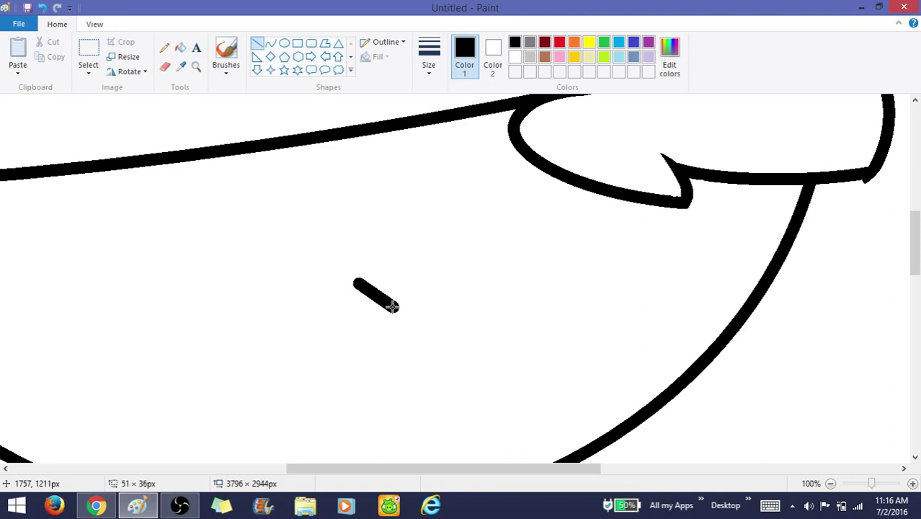
{"action": "left_click", "coordinate": [394, 242]}
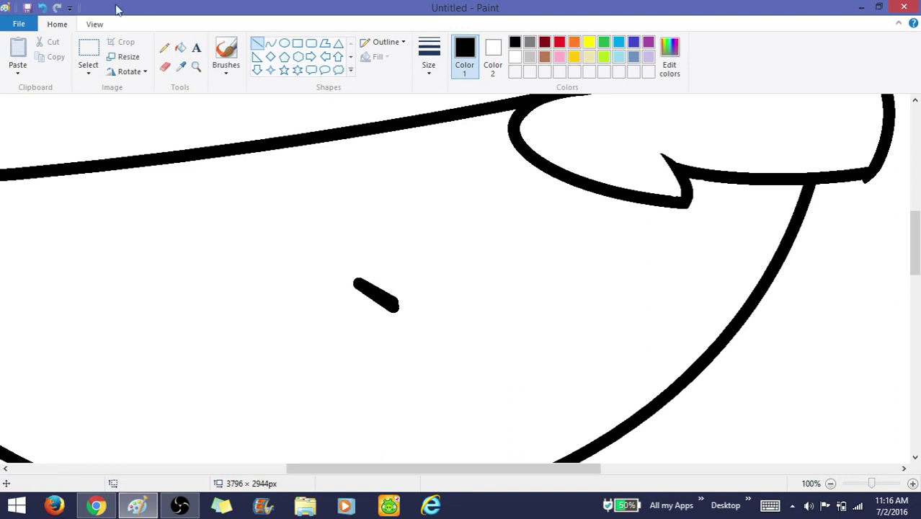
{"action": "left_click", "coordinate": [41, 7]}
Taper the short line's upper end to a point with a white line along its edge
{"action": "left_click_drag", "start_coordinate": [342, 263], "coordinate": [406, 326]}
{"action": "left_click_drag", "start_coordinate": [341, 263], "coordinate": [345, 263]}
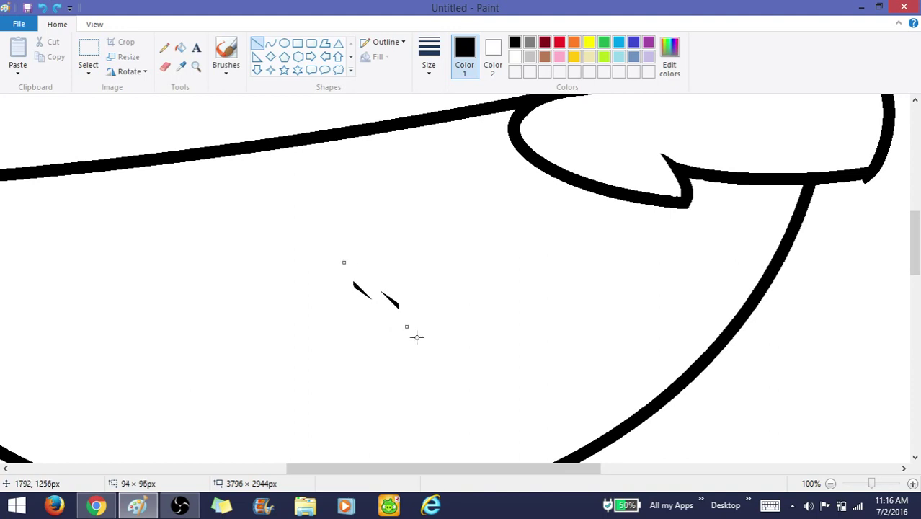
{"action": "left_click_drag", "start_coordinate": [407, 326], "coordinate": [400, 332]}
{"action": "left_click_drag", "start_coordinate": [342, 263], "coordinate": [339, 265]}
{"action": "left_click", "coordinate": [348, 179]}
Try a straight black line about 847 × 41 px from the short tapered line's lower end to the head's left outline, and undo it
{"action": "scroll", "coordinate": [326, 135], "scroll_direction": "down", "scroll_amount": 3}
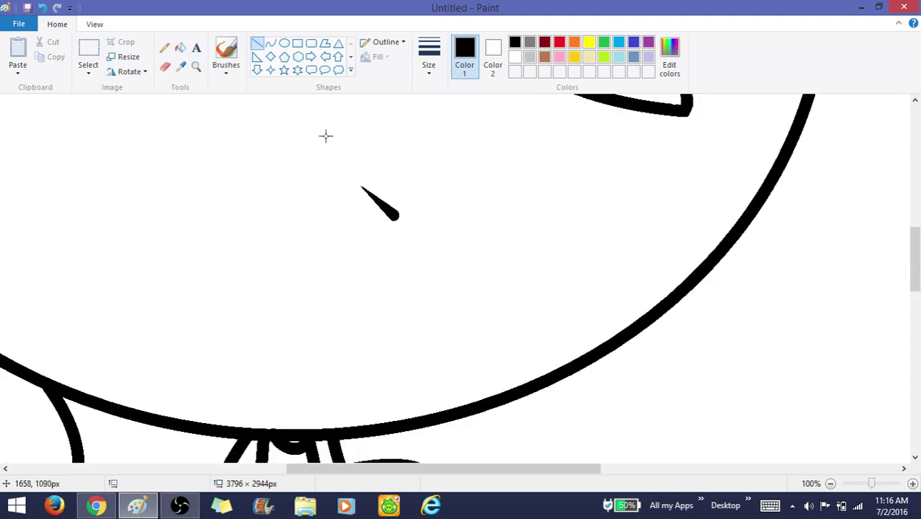
{"action": "left_click_drag", "start_coordinate": [390, 213], "coordinate": [0, 198]}
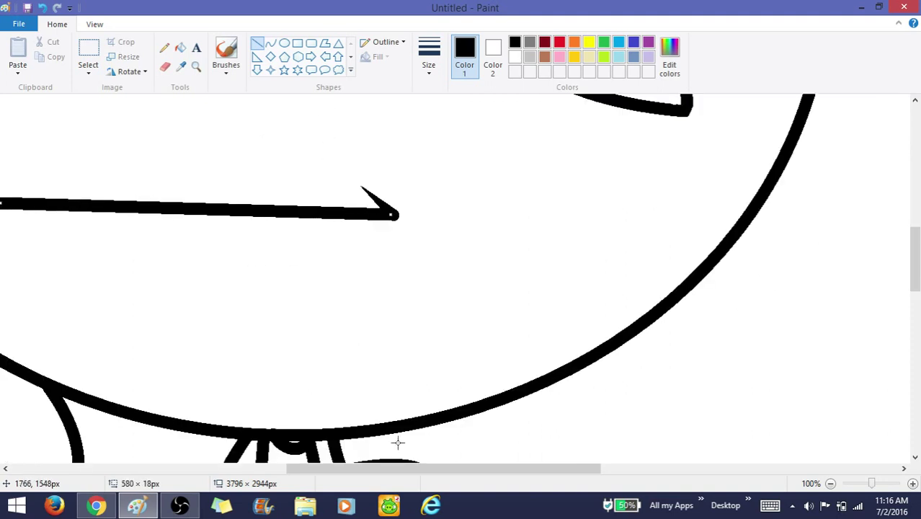
{"action": "left_click_drag", "start_coordinate": [397, 467], "coordinate": [317, 467]}
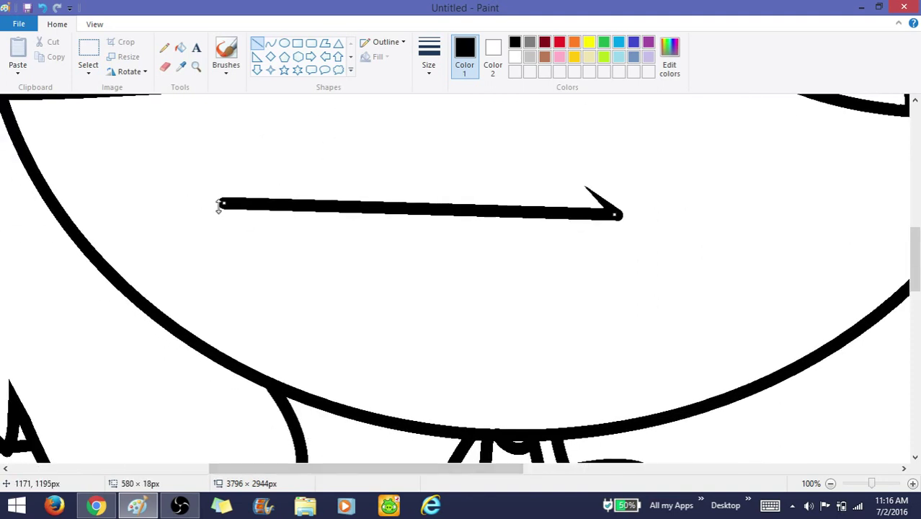
{"action": "left_click_drag", "start_coordinate": [220, 202], "coordinate": [47, 188]}
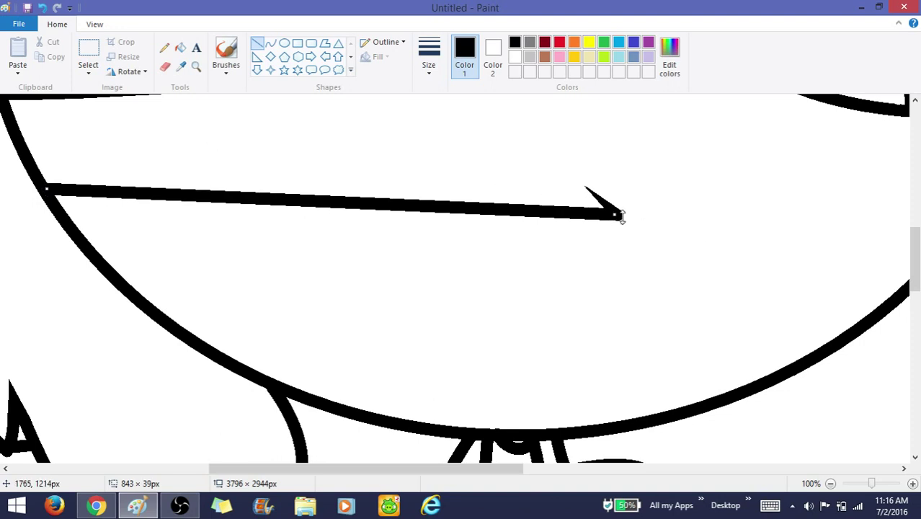
{"action": "left_click_drag", "start_coordinate": [621, 217], "coordinate": [623, 215]}
{"action": "scroll", "coordinate": [316, 172], "scroll_direction": "up", "scroll_amount": 3}
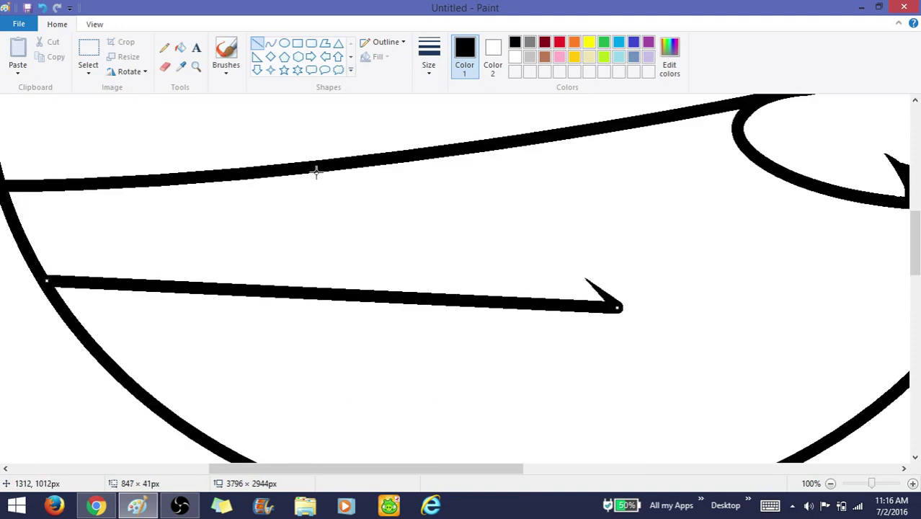
{"action": "scroll", "coordinate": [315, 172], "scroll_direction": "down", "scroll_amount": 3}
{"action": "left_click", "coordinate": [274, 45]}
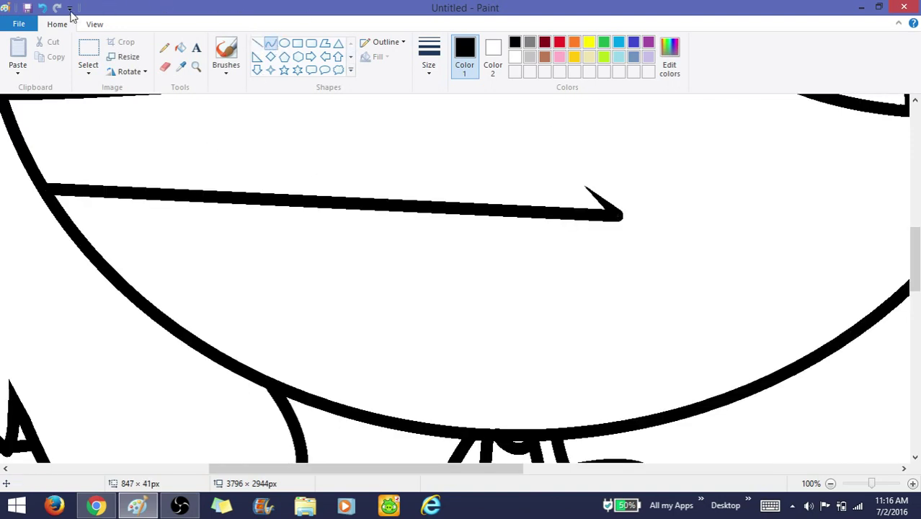
{"action": "left_click", "coordinate": [43, 8]}
Draw a yellow curve about 347 × 216 px arching from the head's left outline over and down into the face
{"action": "left_click", "coordinate": [589, 42]}
{"action": "scroll", "coordinate": [33, 270], "scroll_direction": "up", "scroll_amount": 6}
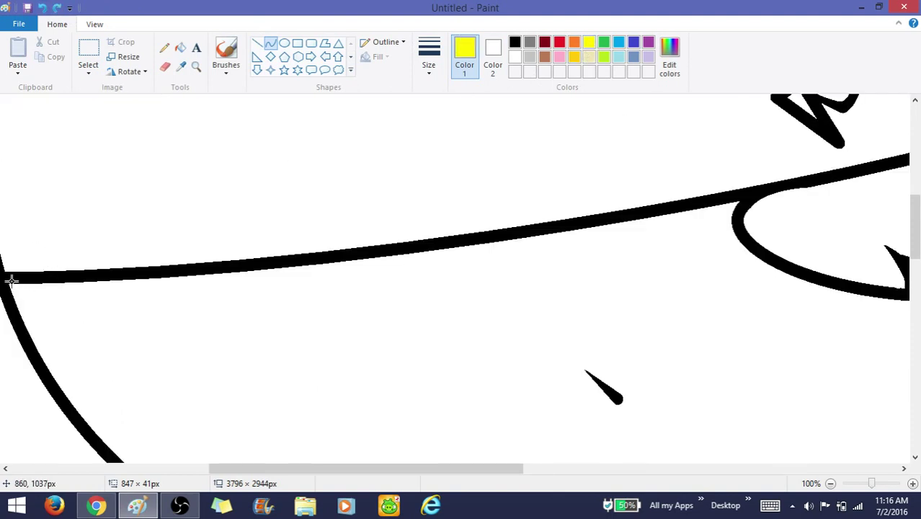
{"action": "left_click_drag", "start_coordinate": [374, 462], "coordinate": [367, 465]}
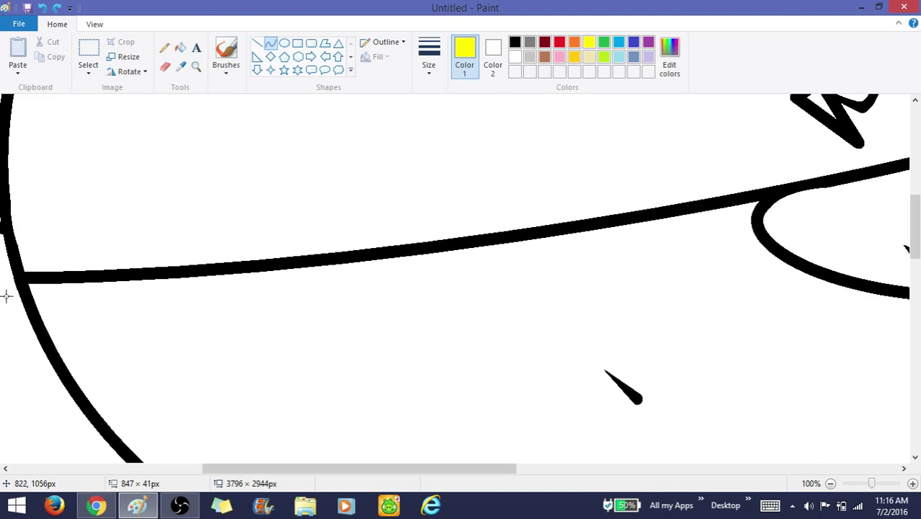
{"action": "left_click_drag", "start_coordinate": [6, 295], "coordinate": [240, 392]}
{"action": "mouse_move", "coordinate": [181, 342]}
{"action": "left_mouse_down"}
{"action": "mouse_move", "coordinate": [68, 251]}
{"action": "mouse_move", "coordinate": [214, 311]}
{"action": "mouse_move", "coordinate": [238, 249]}
{"action": "left_mouse_up"}
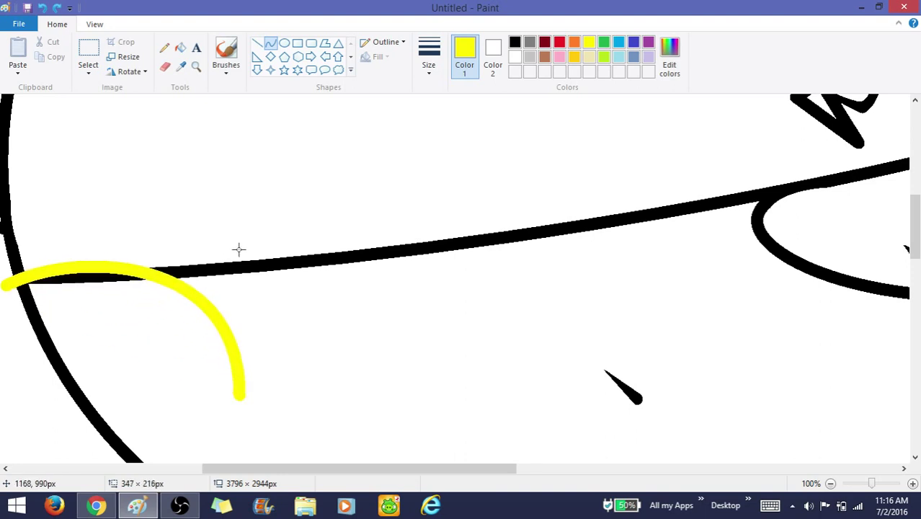
Add a small notch at the yellow curve's end and continue it with a curve about 132 × 305 px to the long hair strand below
{"action": "scroll", "coordinate": [239, 249], "scroll_direction": "down", "scroll_amount": 9}
{"action": "left_click_drag", "start_coordinate": [222, 114], "coordinate": [240, 126]}
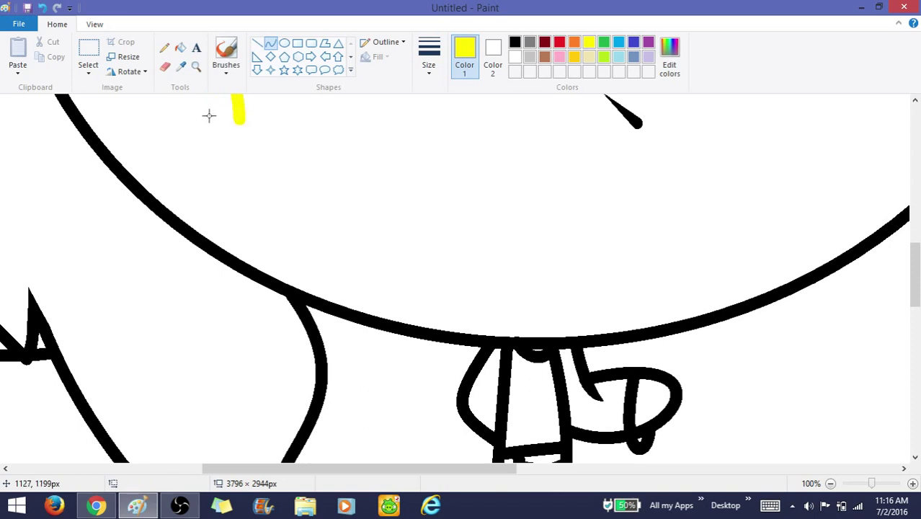
{"action": "mouse_move", "coordinate": [212, 107]}
{"action": "left_mouse_down"}
{"action": "mouse_move", "coordinate": [237, 113]}
{"action": "mouse_move", "coordinate": [298, 303]}
{"action": "left_mouse_up"}
{"action": "left_click", "coordinate": [250, 95]}
{"action": "mouse_move", "coordinate": [289, 271]}
{"action": "left_mouse_down"}
{"action": "mouse_move", "coordinate": [241, 206]}
{"action": "mouse_move", "coordinate": [297, 273]}
{"action": "mouse_move", "coordinate": [265, 240]}
{"action": "left_mouse_up"}
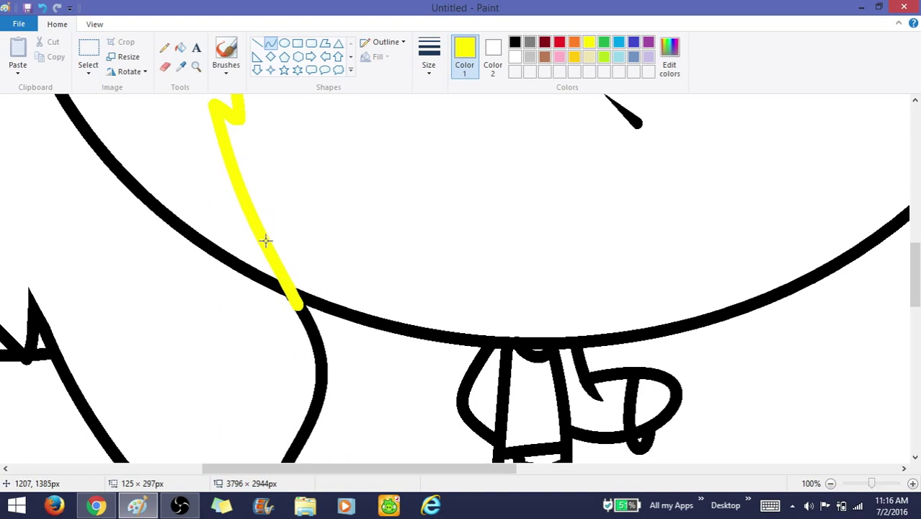
{"action": "left_click_drag", "start_coordinate": [297, 305], "coordinate": [301, 311]}
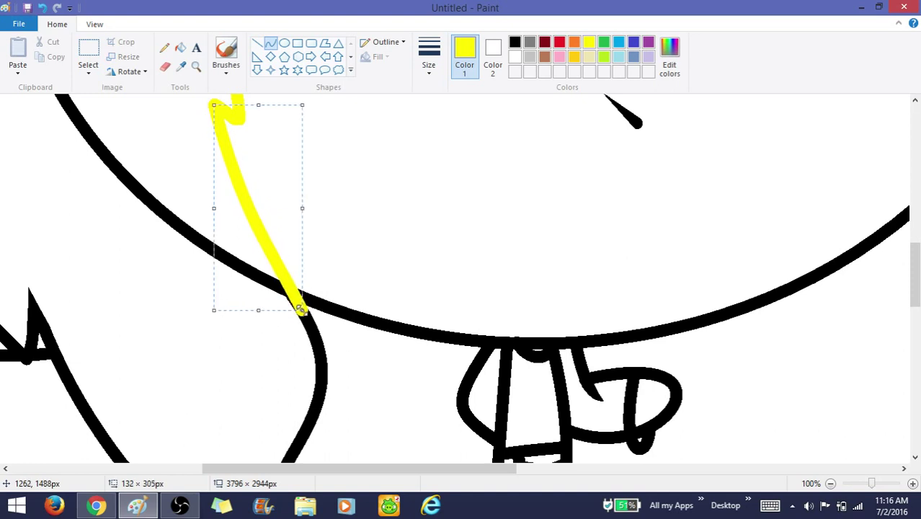
{"action": "left_click", "coordinate": [375, 236]}
Trim the corners of the yellow hair notch with short white curves along its edges
{"action": "scroll", "coordinate": [374, 238], "scroll_direction": "up", "scroll_amount": 3}
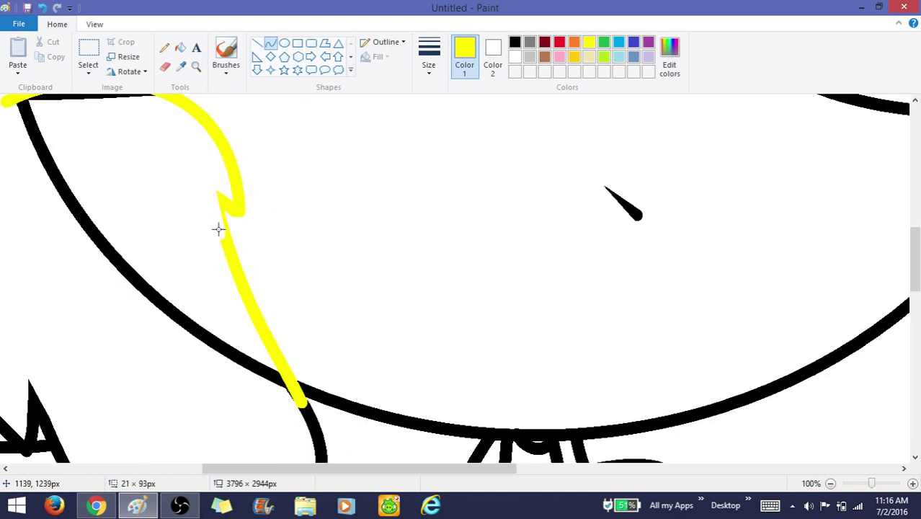
{"action": "left_click_drag", "start_coordinate": [218, 229], "coordinate": [219, 256]}
{"action": "left_click_drag", "start_coordinate": [212, 231], "coordinate": [218, 257]}
{"action": "left_click_drag", "start_coordinate": [254, 136], "coordinate": [244, 235]}
{"action": "left_click_drag", "start_coordinate": [241, 196], "coordinate": [253, 183]}
{"action": "left_click_drag", "start_coordinate": [253, 230], "coordinate": [243, 229]}
{"action": "left_click", "coordinate": [278, 168]}
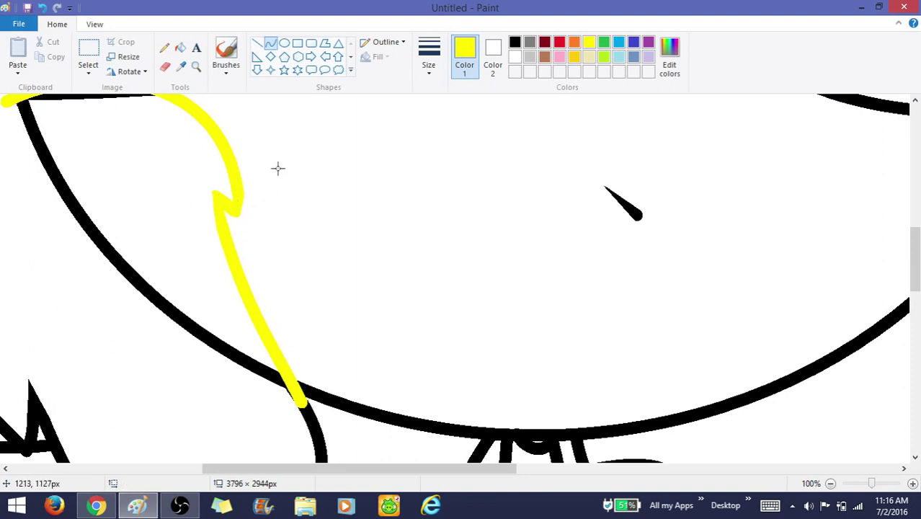
Clear the black head outline enclosed by the yellow hair curve with a white fill and taper the curve's left end
{"action": "left_click", "coordinate": [180, 48]}
{"action": "scroll", "coordinate": [94, 110], "scroll_direction": "up", "scroll_amount": 3}
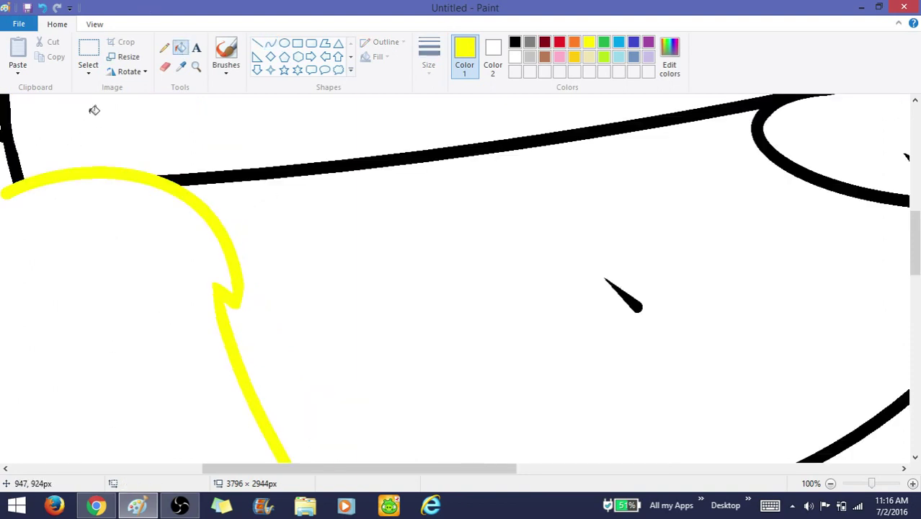
{"action": "left_click", "coordinate": [270, 44]}
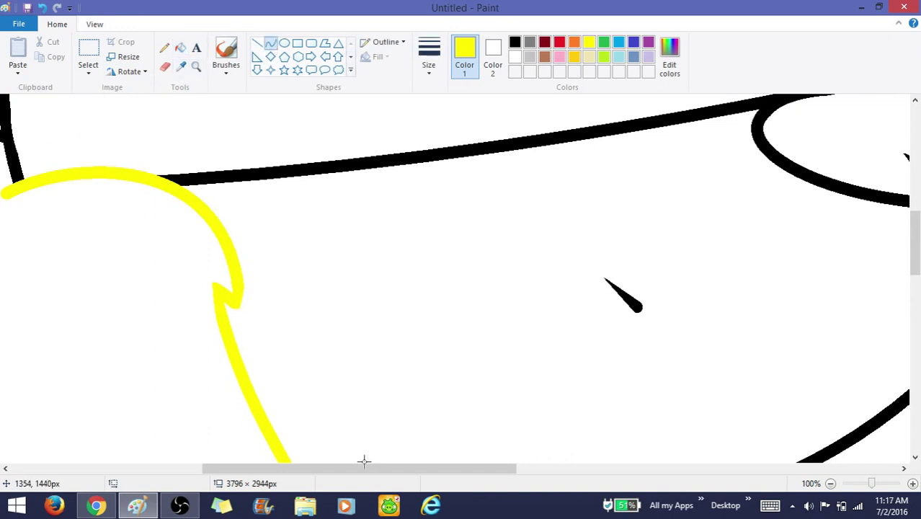
{"action": "left_click_drag", "start_coordinate": [353, 468], "coordinate": [263, 467]}
{"action": "mouse_move", "coordinate": [402, 183]}
{"action": "left_mouse_down"}
{"action": "mouse_move", "coordinate": [310, 187]}
{"action": "mouse_move", "coordinate": [250, 232]}
{"action": "left_mouse_up"}
{"action": "mouse_move", "coordinate": [333, 178]}
{"action": "left_mouse_down"}
{"action": "mouse_move", "coordinate": [348, 168]}
{"action": "mouse_move", "coordinate": [227, 206]}
{"action": "mouse_move", "coordinate": [191, 201]}
{"action": "left_mouse_up"}
{"action": "scroll", "coordinate": [627, 242], "scroll_direction": "down", "scroll_amount": 6}
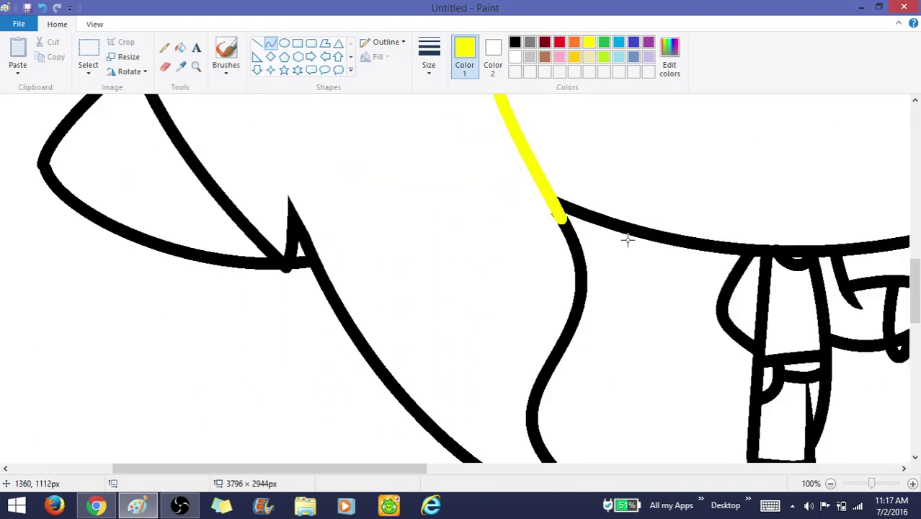
Recolour the yellow hair outline to black with a fill
{"action": "left_click", "coordinate": [166, 69]}
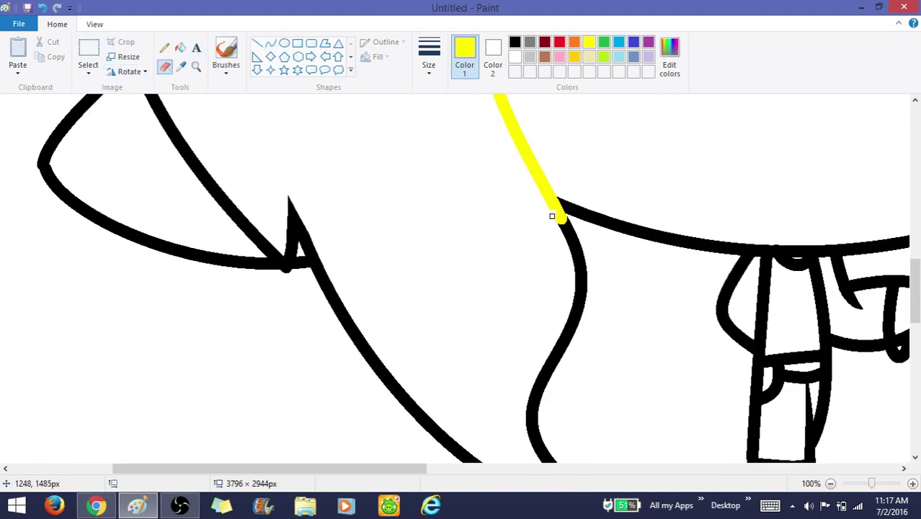
{"action": "left_click", "coordinate": [515, 41]}
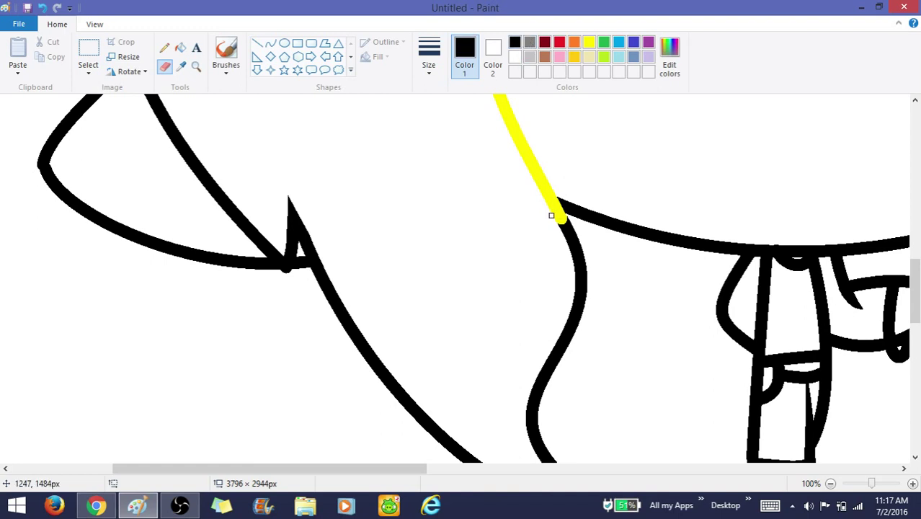
{"action": "left_click", "coordinate": [180, 48]}
{"action": "scroll", "coordinate": [331, 154], "scroll_direction": "up", "scroll_amount": 3}
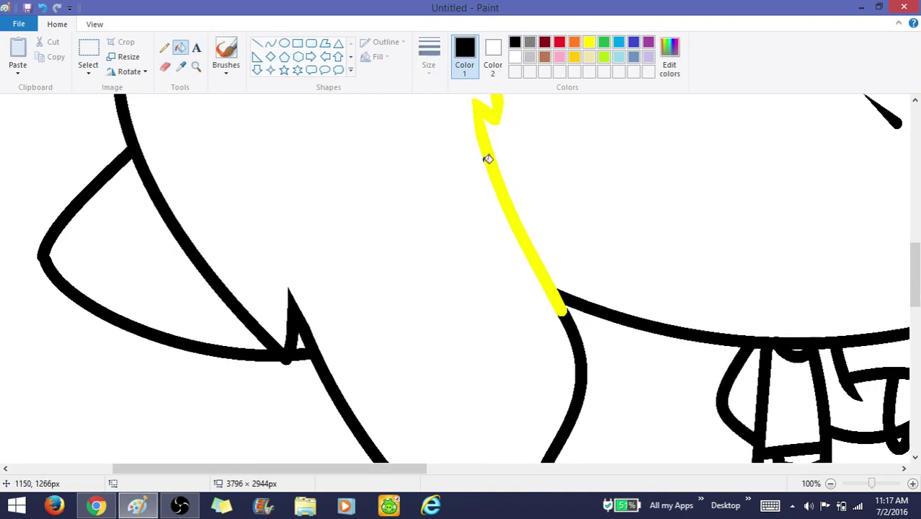
{"action": "left_click", "coordinate": [488, 158]}
{"action": "scroll", "coordinate": [494, 162], "scroll_direction": "up", "scroll_amount": 3}
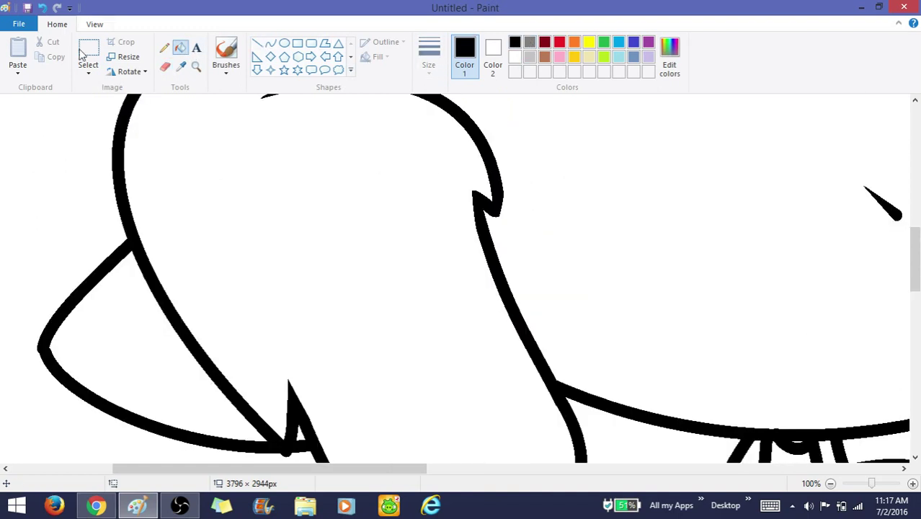
Draw a straight black mouth line about 605 × 35 px from the short tapered line's lower end to the hair outline
{"action": "left_click", "coordinate": [196, 67]}
{"action": "right_click", "coordinate": [315, 236]}
{"action": "scroll", "coordinate": [315, 236], "scroll_direction": "up", "scroll_amount": 2}
{"action": "scroll", "coordinate": [403, 239], "scroll_direction": "down", "scroll_amount": 1}
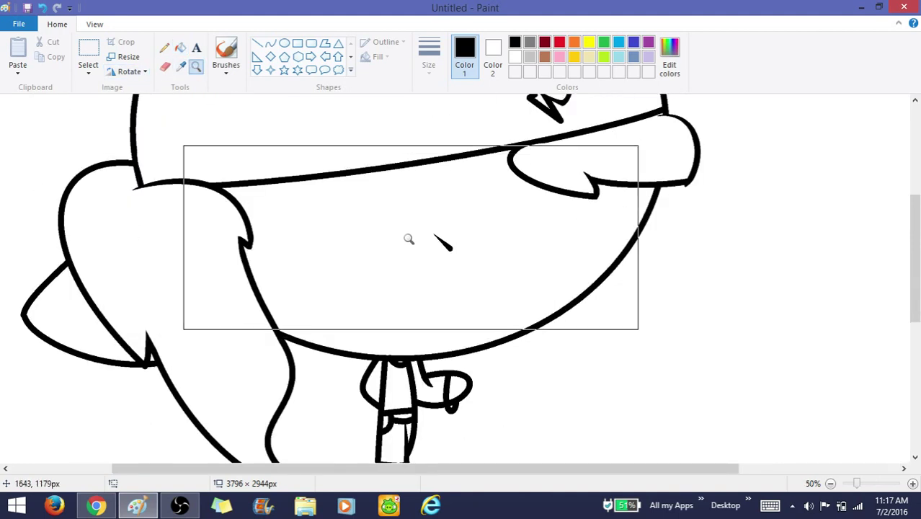
{"action": "left_click", "coordinate": [409, 240]}
{"action": "left_click", "coordinate": [258, 43]}
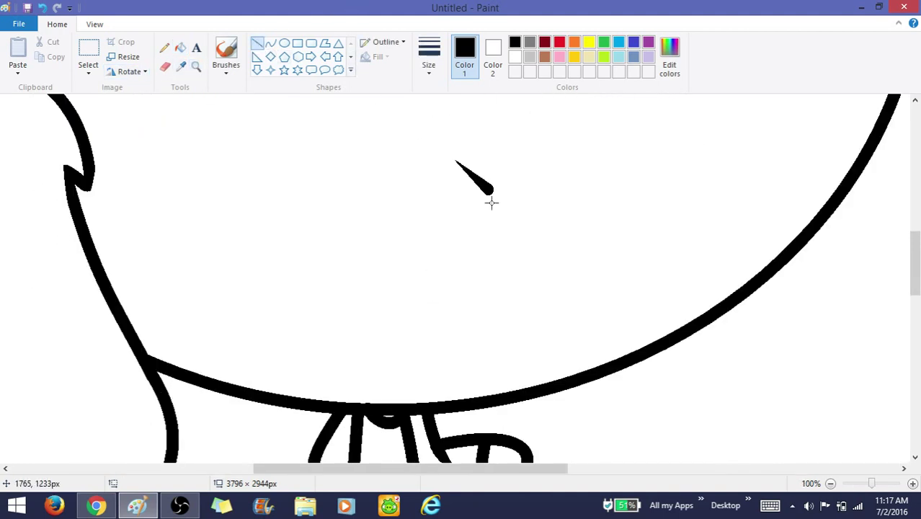
{"action": "left_click_drag", "start_coordinate": [488, 189], "coordinate": [79, 213]}
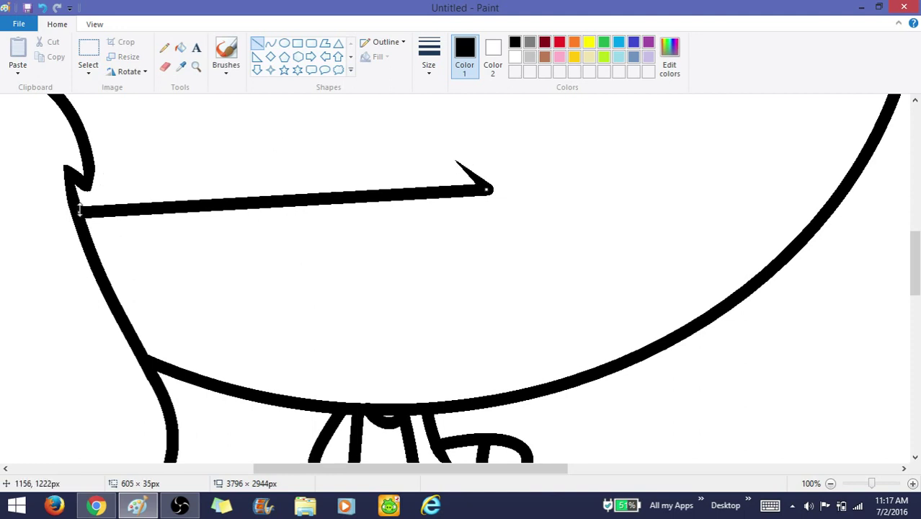
{"action": "left_click", "coordinate": [270, 43]}
{"action": "scroll", "coordinate": [670, 251], "scroll_direction": "up", "scroll_amount": 3}
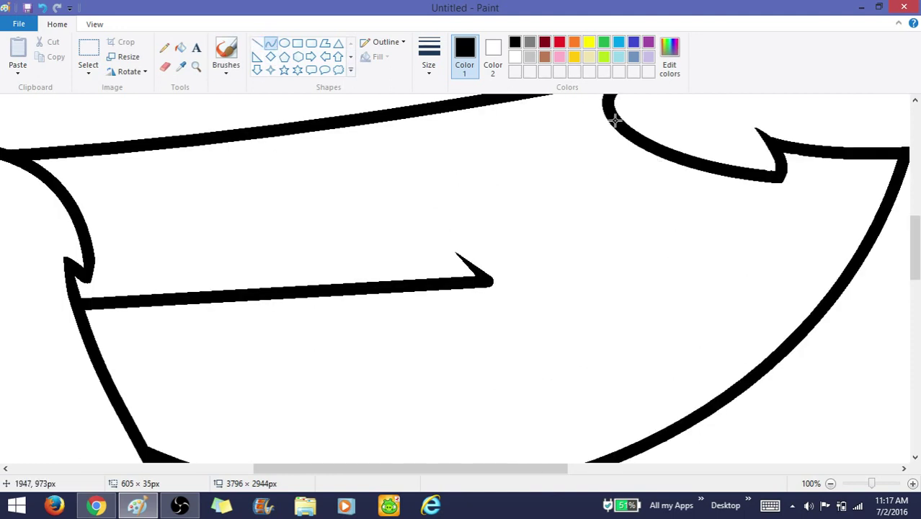
{"action": "scroll", "coordinate": [545, 111], "scroll_direction": "up", "scroll_amount": 3}
{"action": "left_click_drag", "start_coordinate": [607, 203], "coordinate": [708, 315]}
{"action": "scroll", "coordinate": [637, 305], "scroll_direction": "down", "scroll_amount": 2}
{"action": "key", "text": "ctrl+z"}
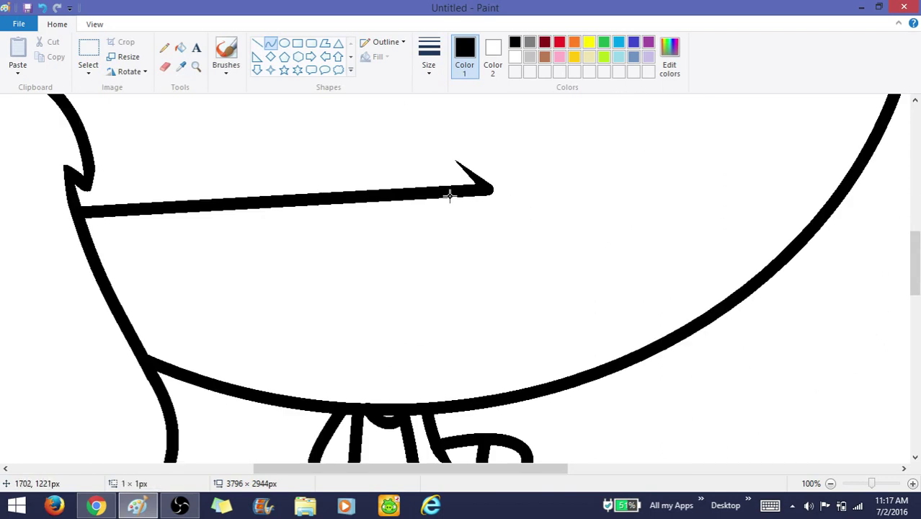
Draw a black curve about 336 × 350 px from near the mouth line's right end down to the chin outline, bulging to the right
{"action": "mouse_move", "coordinate": [450, 196]}
{"action": "left_mouse_down"}
{"action": "mouse_move", "coordinate": [282, 408]}
{"action": "mouse_move", "coordinate": [273, 395]}
{"action": "mouse_move", "coordinate": [511, 217]}
{"action": "mouse_move", "coordinate": [489, 279]}
{"action": "left_mouse_up"}
{"action": "mouse_move", "coordinate": [489, 281]}
{"action": "left_mouse_down"}
{"action": "mouse_move", "coordinate": [434, 361]}
{"action": "mouse_move", "coordinate": [433, 429]}
{"action": "left_mouse_up"}
{"action": "left_click_drag", "start_coordinate": [490, 311], "coordinate": [498, 317]}
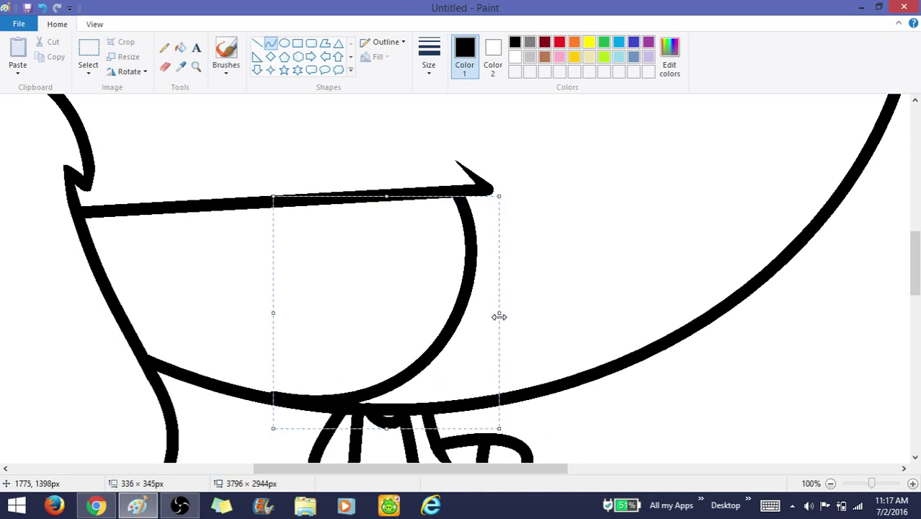
{"action": "left_click_drag", "start_coordinate": [384, 428], "coordinate": [385, 432]}
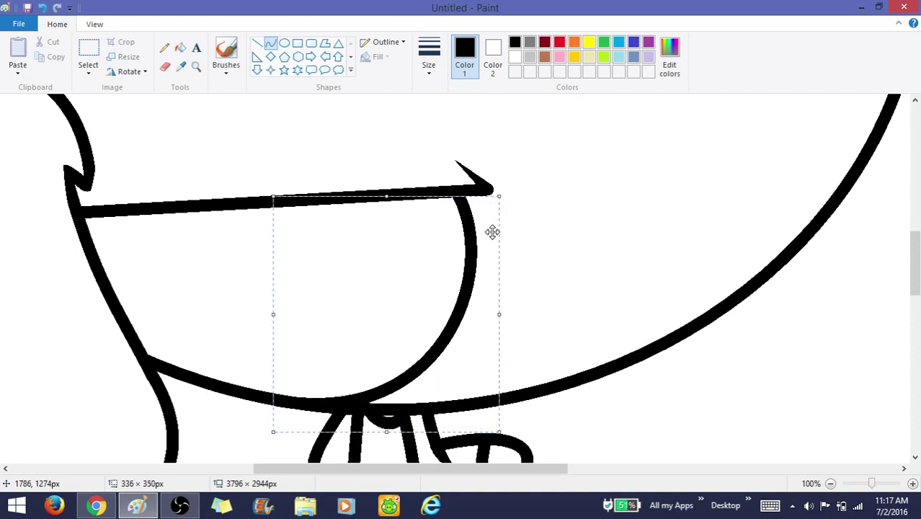
{"action": "left_click", "coordinate": [598, 234]}
Draw a black curve about 210 × 482 px down the right side of the face, ending on the head's lower-right outline
{"action": "scroll", "coordinate": [598, 234], "scroll_direction": "up", "scroll_amount": 3}
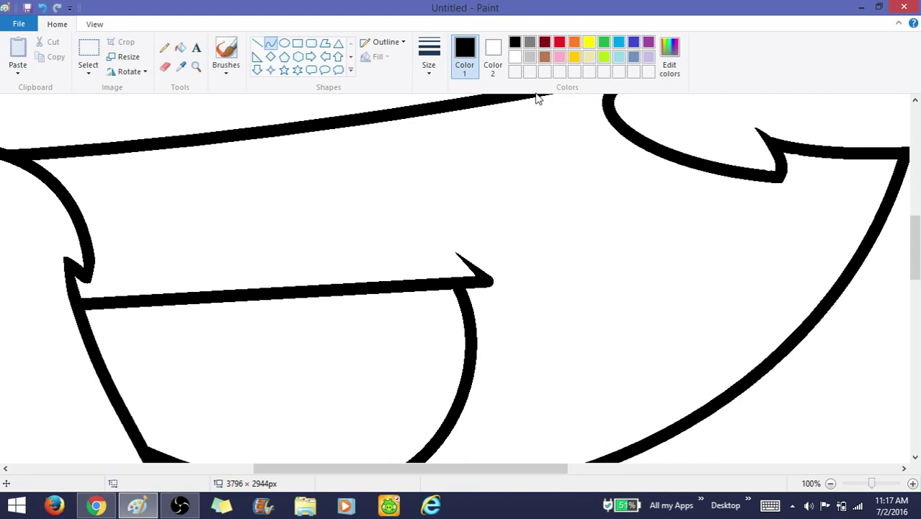
{"action": "scroll", "coordinate": [556, 235], "scroll_direction": "up", "scroll_amount": 5}
{"action": "left_click_drag", "start_coordinate": [539, 267], "coordinate": [676, 423]}
{"action": "scroll", "coordinate": [572, 380], "scroll_direction": "down", "scroll_amount": 5}
{"action": "left_click_drag", "start_coordinate": [566, 177], "coordinate": [535, 176]}
{"action": "left_click_drag", "start_coordinate": [651, 403], "coordinate": [607, 394]}
{"action": "scroll", "coordinate": [520, 339], "scroll_direction": "down", "scroll_amount": 5}
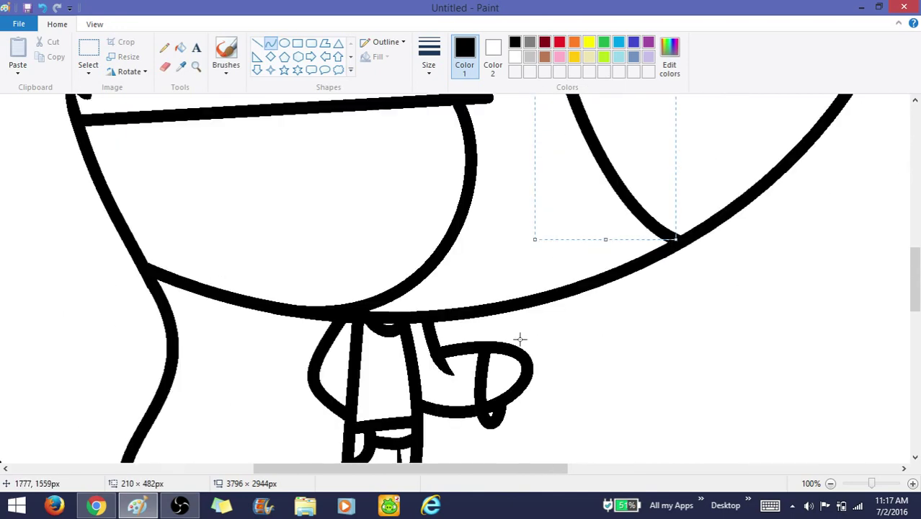
Draw a short black upward-opening curve on the chin beside the mouth's lower right side, undoing the extra strokes
{"action": "mouse_move", "coordinate": [455, 292]}
{"action": "left_mouse_down"}
{"action": "mouse_move", "coordinate": [506, 261]}
{"action": "mouse_move", "coordinate": [455, 280]}
{"action": "mouse_move", "coordinate": [476, 294]}
{"action": "mouse_move", "coordinate": [501, 283]}
{"action": "mouse_move", "coordinate": [470, 287]}
{"action": "left_mouse_up"}
{"action": "key", "text": "ctrl+z"}
{"action": "key", "text": "ctrl+z"}
{"action": "left_click", "coordinate": [471, 288]}
Try a black curve about 410 × 28 px across the inside of the mouth, and undo it
{"action": "mouse_move", "coordinate": [465, 255]}
{"action": "left_mouse_down"}
{"action": "mouse_move", "coordinate": [520, 268]}
{"action": "mouse_move", "coordinate": [482, 288]}
{"action": "mouse_move", "coordinate": [154, 302]}
{"action": "left_mouse_up"}
{"action": "scroll", "coordinate": [519, 243], "scroll_direction": "up", "scroll_amount": 3}
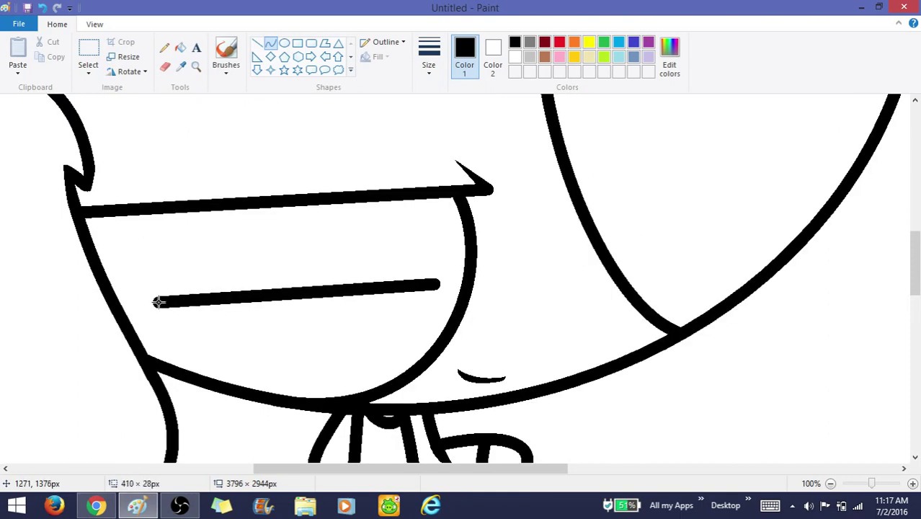
{"action": "mouse_move", "coordinate": [404, 287]}
{"action": "left_mouse_down"}
{"action": "mouse_move", "coordinate": [438, 333]}
{"action": "mouse_move", "coordinate": [229, 372]}
{"action": "mouse_move", "coordinate": [263, 354]}
{"action": "mouse_move", "coordinate": [522, 371]}
{"action": "mouse_move", "coordinate": [508, 291]}
{"action": "mouse_move", "coordinate": [310, 172]}
{"action": "mouse_move", "coordinate": [658, 284]}
{"action": "mouse_move", "coordinate": [107, 168]}
{"action": "mouse_move", "coordinate": [119, 166]}
{"action": "left_mouse_up"}
{"action": "key", "text": "ctrl+z"}
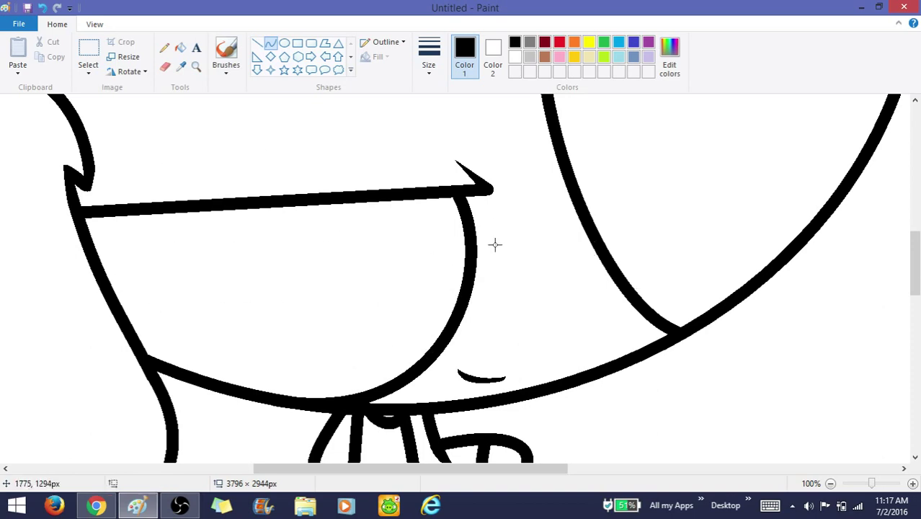
Draw a slightly bent black curve about 544 × 38 px across the mouth below its upper line, reaching the hair outline
{"action": "scroll", "coordinate": [497, 245], "scroll_direction": "down", "scroll_amount": 3}
{"action": "scroll", "coordinate": [499, 245], "scroll_direction": "up", "scroll_amount": 3}
{"action": "left_click_drag", "start_coordinate": [462, 250], "coordinate": [186, 267]}
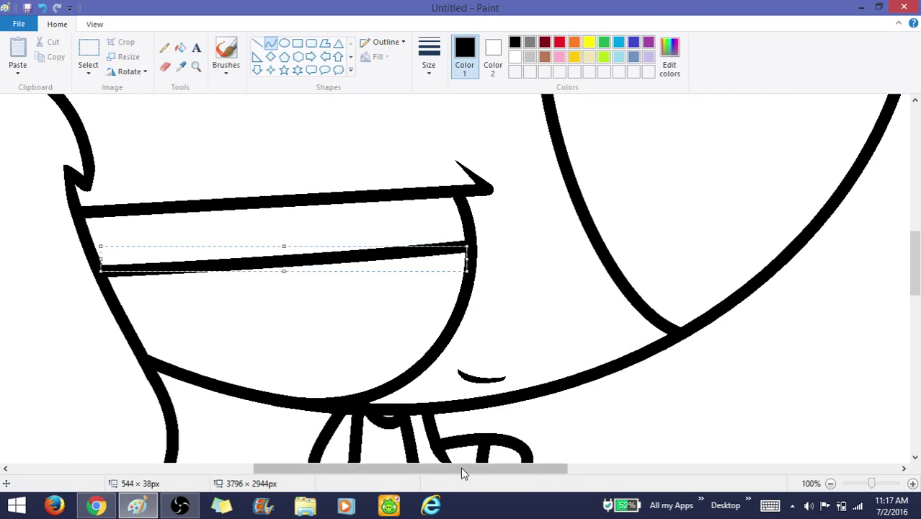
Draw two short black curves, about 111 × 21 px and 106 × 13 px, fanning leftward from the inner mouth line's left end
{"action": "left_click_drag", "start_coordinate": [460, 467], "coordinate": [395, 467]}
{"action": "mouse_move", "coordinate": [290, 273]}
{"action": "left_mouse_down"}
{"action": "mouse_move", "coordinate": [200, 253]}
{"action": "mouse_move", "coordinate": [216, 257]}
{"action": "left_mouse_up"}
{"action": "mouse_move", "coordinate": [225, 261]}
{"action": "left_mouse_down"}
{"action": "mouse_move", "coordinate": [295, 280]}
{"action": "mouse_move", "coordinate": [230, 262]}
{"action": "left_mouse_up"}
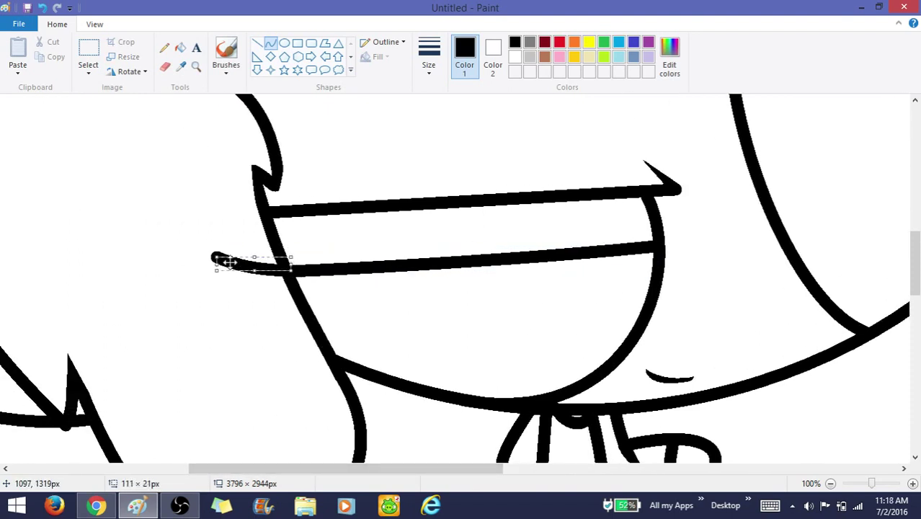
{"action": "left_click", "coordinate": [266, 221]}
{"action": "mouse_move", "coordinate": [288, 281]}
{"action": "left_mouse_down"}
{"action": "mouse_move", "coordinate": [218, 281]}
{"action": "mouse_move", "coordinate": [246, 287]}
{"action": "left_mouse_up"}
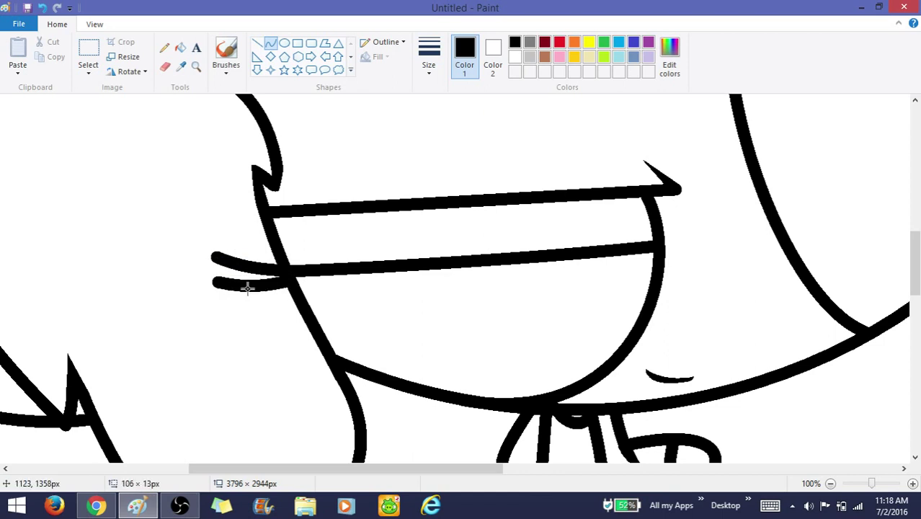
Draw a third short black curve, about 76 × 23 px, fanning leftward above the two at the inner mouth line's left end
{"action": "left_click", "coordinate": [247, 288]}
{"action": "left_click_drag", "start_coordinate": [276, 249], "coordinate": [224, 235]}
{"action": "left_click_drag", "start_coordinate": [245, 243], "coordinate": [251, 247]}
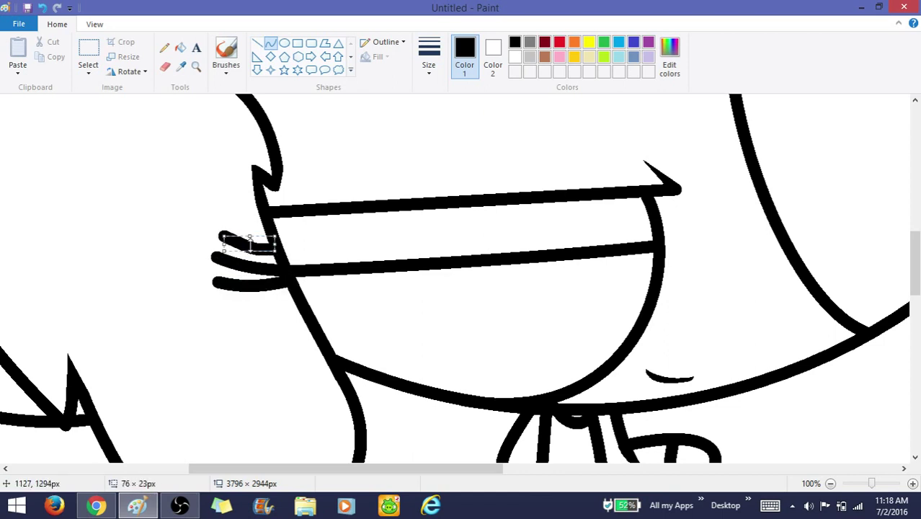
{"action": "left_click", "coordinate": [259, 219]}
{"action": "scroll", "coordinate": [549, 262], "scroll_direction": "up", "scroll_amount": 1}
{"action": "scroll", "coordinate": [562, 268], "scroll_direction": "down", "scroll_amount": 1}
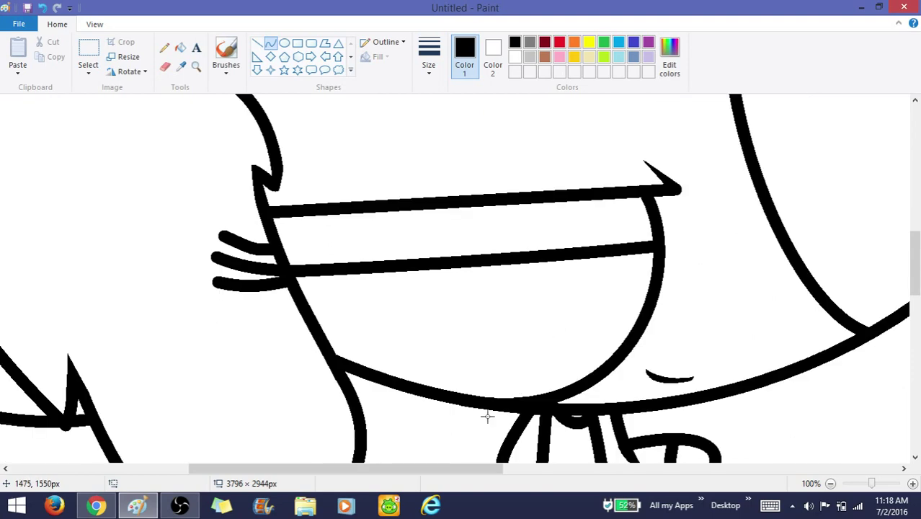
Draw three short curved black strands fanning upward from the head's dividing line, above the front hair tuft and beside the lightning-bolt emblem
{"action": "left_click_drag", "start_coordinate": [448, 468], "coordinate": [543, 468]}
{"action": "scroll", "coordinate": [583, 393], "scroll_direction": "up", "scroll_amount": 3}
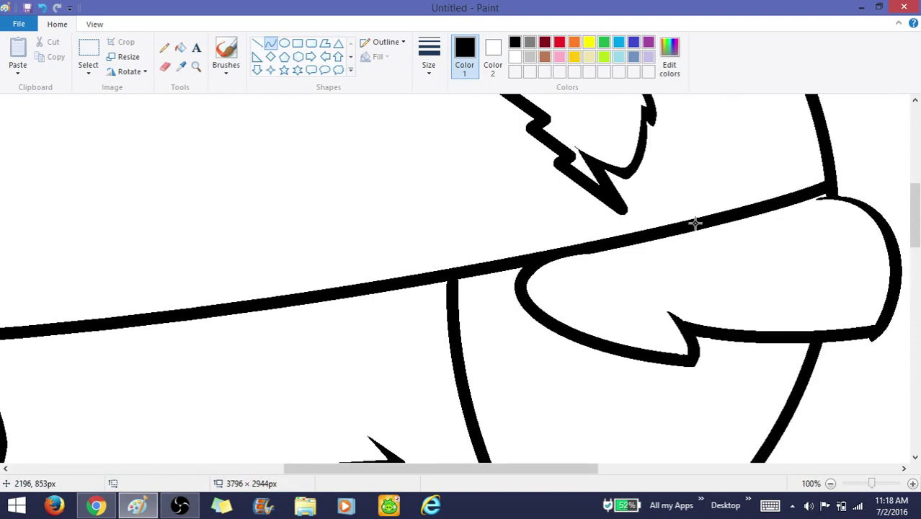
{"action": "left_click_drag", "start_coordinate": [696, 224], "coordinate": [728, 161]}
{"action": "left_click", "coordinate": [735, 177]}
{"action": "left_click", "coordinate": [735, 177]}
{"action": "left_click", "coordinate": [761, 155]}
{"action": "mouse_move", "coordinate": [694, 216]}
{"action": "left_mouse_down"}
{"action": "mouse_move", "coordinate": [700, 161]}
{"action": "mouse_move", "coordinate": [712, 177]}
{"action": "mouse_move", "coordinate": [701, 221]}
{"action": "mouse_move", "coordinate": [701, 190]}
{"action": "mouse_move", "coordinate": [713, 204]}
{"action": "mouse_move", "coordinate": [760, 172]}
{"action": "mouse_move", "coordinate": [742, 209]}
{"action": "left_mouse_up"}
{"action": "scroll", "coordinate": [657, 196], "scroll_direction": "down", "scroll_amount": 3}
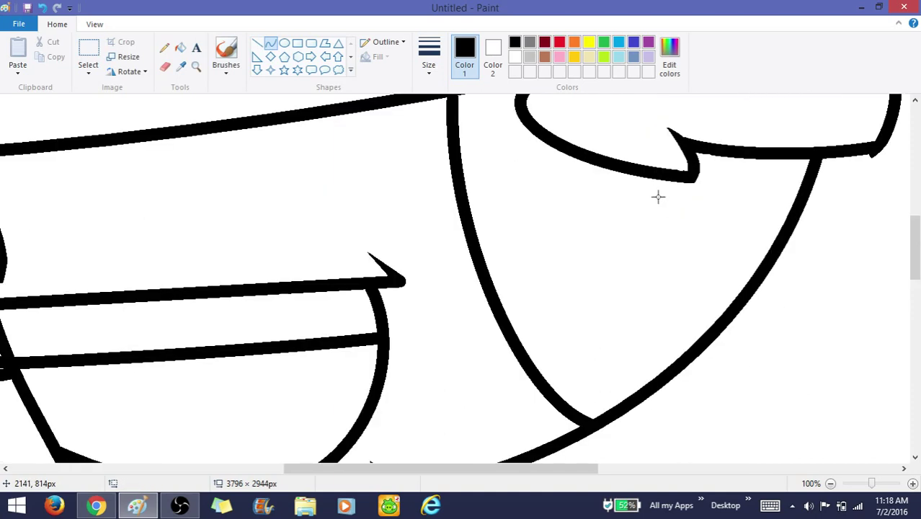
{"action": "scroll", "coordinate": [798, 200], "scroll_direction": "up", "scroll_amount": 5}
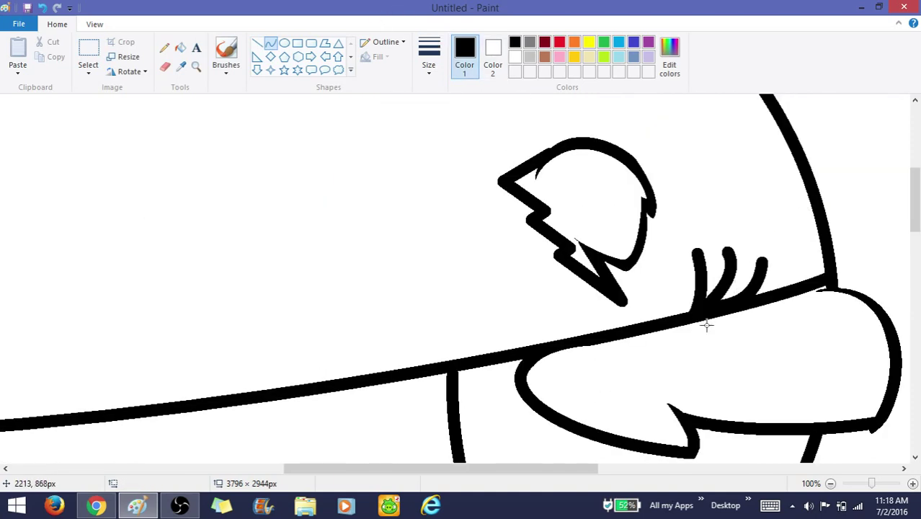
{"action": "left_click_drag", "start_coordinate": [712, 307], "coordinate": [722, 294]}
{"action": "scroll", "coordinate": [382, 439], "scroll_direction": "down", "scroll_amount": 10}
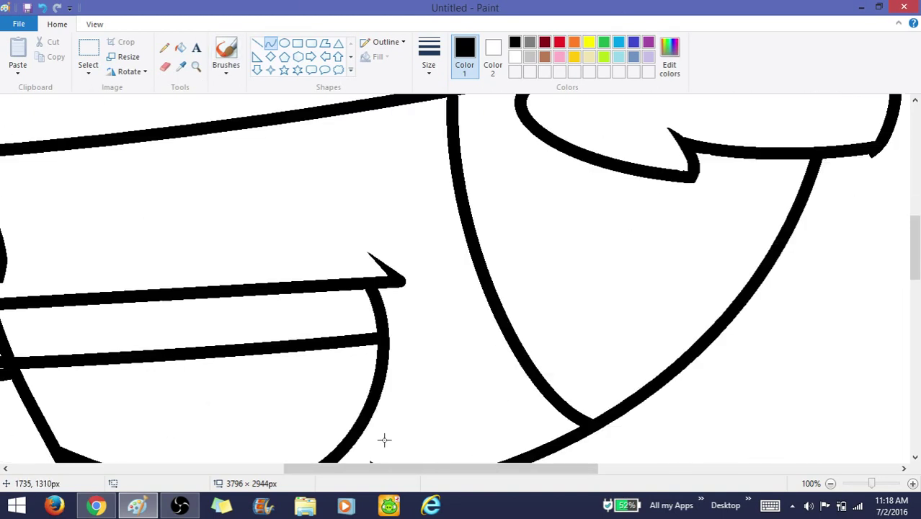
{"action": "scroll", "coordinate": [384, 439], "scroll_direction": "down", "scroll_amount": 3}
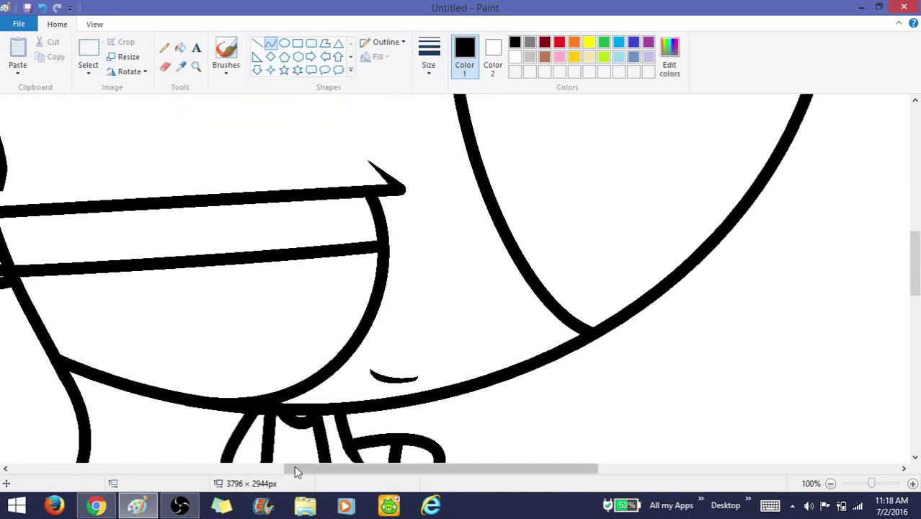
{"action": "mouse_move", "coordinate": [761, 322]}
{"action": "left_mouse_down"}
{"action": "mouse_move", "coordinate": [730, 356]}
{"action": "mouse_move", "coordinate": [725, 387]}
{"action": "left_mouse_up"}
{"action": "key", "text": "ctrl+z"}
{"action": "scroll", "coordinate": [719, 397], "scroll_direction": "down", "scroll_amount": 5}
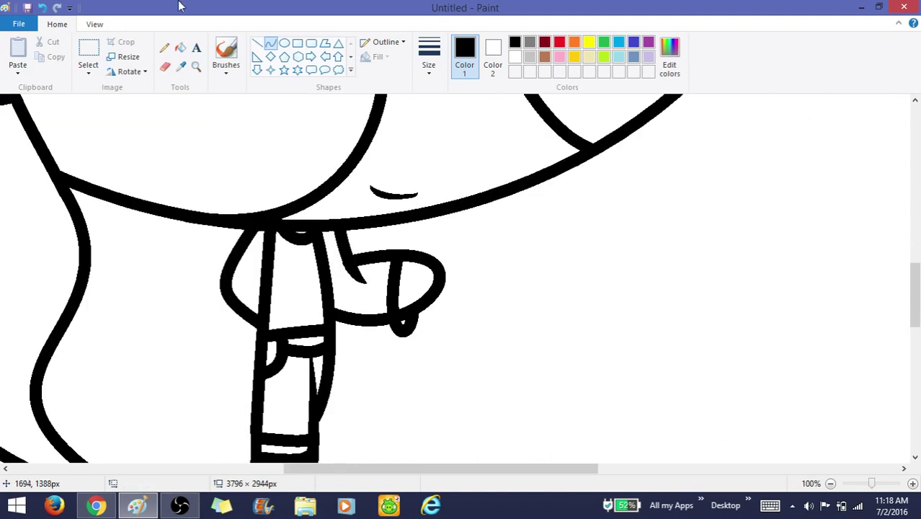
{"action": "left_click", "coordinate": [165, 66]}
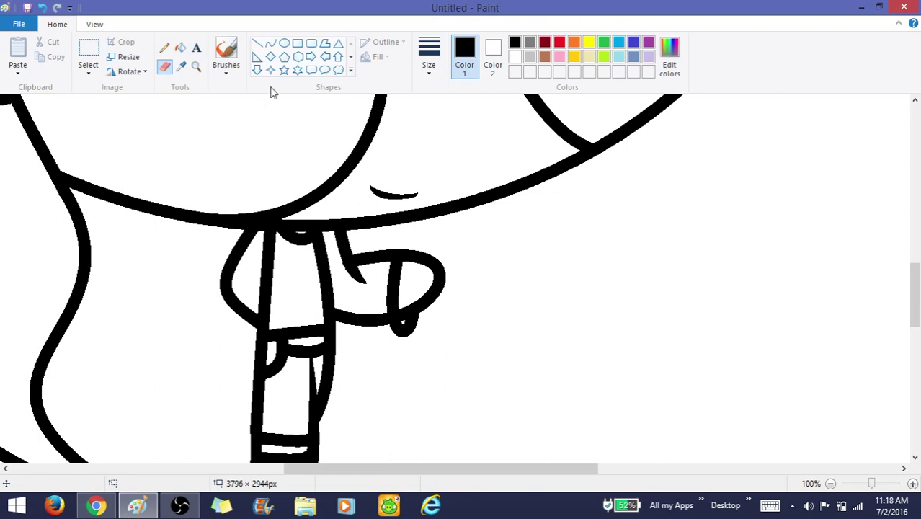
{"action": "left_click", "coordinate": [283, 44]}
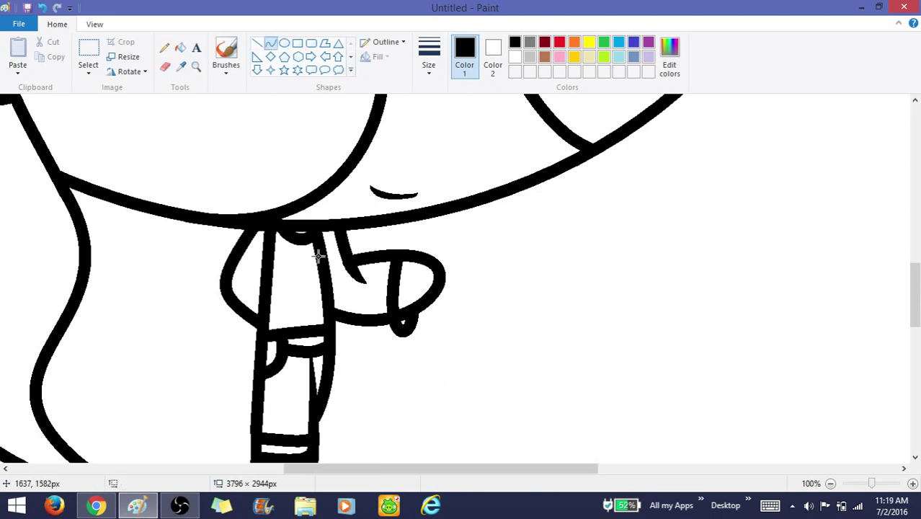
{"action": "scroll", "coordinate": [387, 247], "scroll_direction": "down", "scroll_amount": 3}
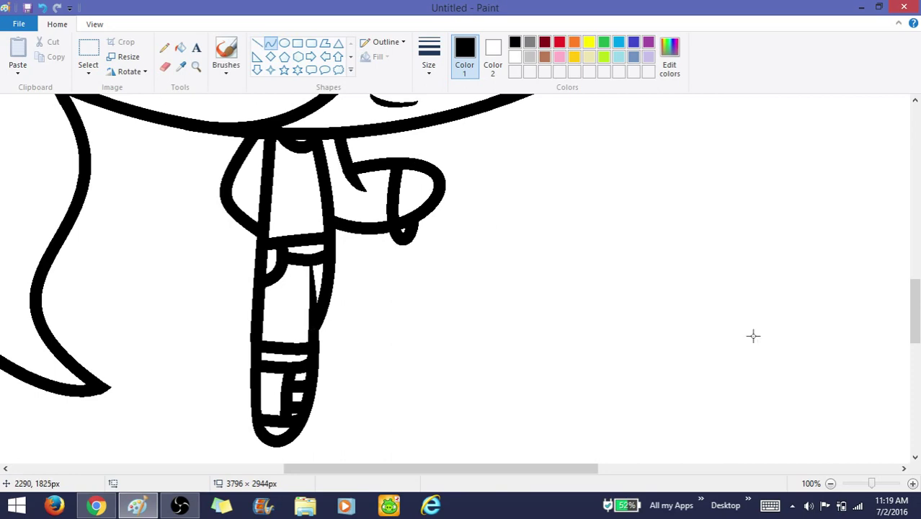
{"action": "scroll", "coordinate": [661, 244], "scroll_direction": "up", "scroll_amount": 8}
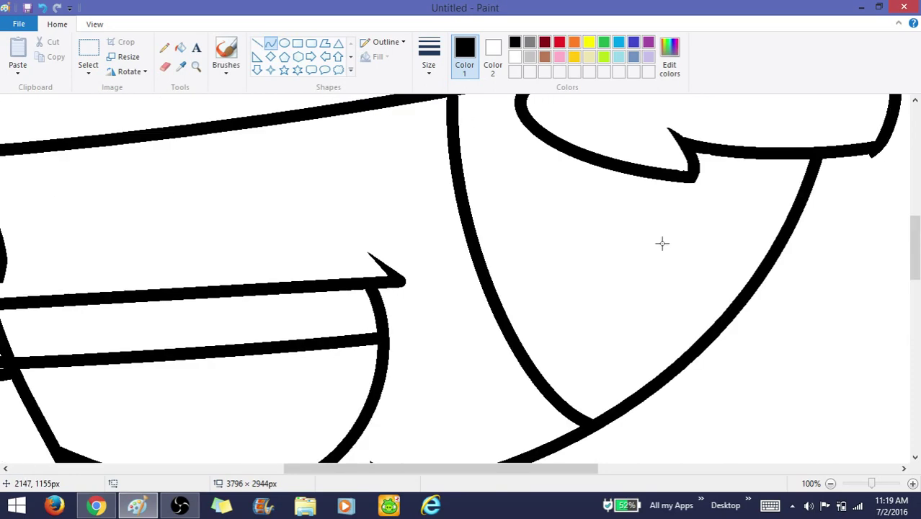
Move the whole character to the canvas's upper-left corner and crop the canvas to 2216 × 2016 px
{"action": "left_click", "coordinate": [195, 72]}
{"action": "right_click", "coordinate": [156, 203]}
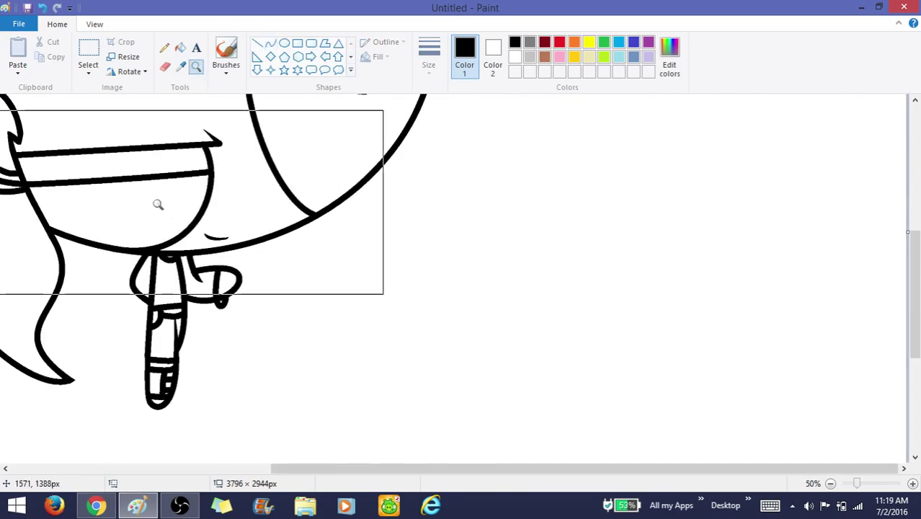
{"action": "right_click", "coordinate": [226, 214]}
{"action": "right_click", "coordinate": [228, 214]}
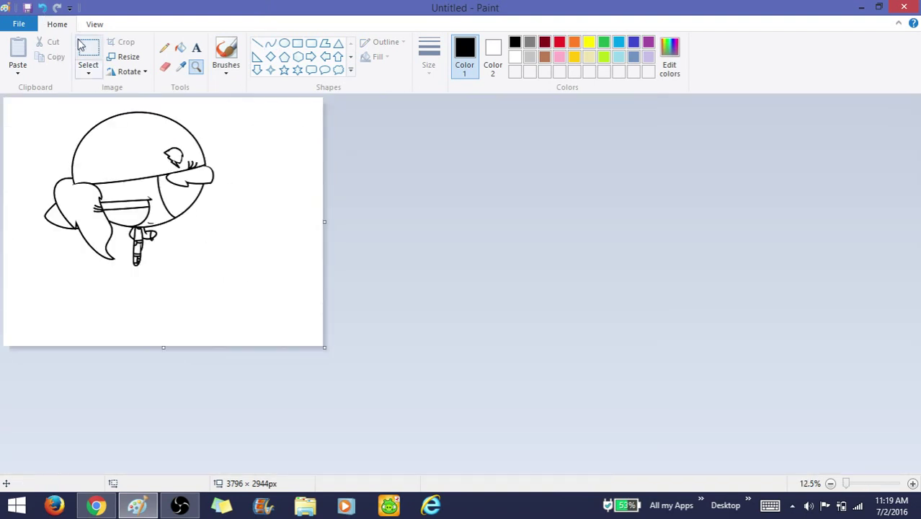
{"action": "left_click", "coordinate": [81, 46]}
{"action": "mouse_move", "coordinate": [244, 315]}
{"action": "left_mouse_down"}
{"action": "mouse_move", "coordinate": [3, 91]}
{"action": "mouse_move", "coordinate": [14, 88]}
{"action": "left_mouse_up"}
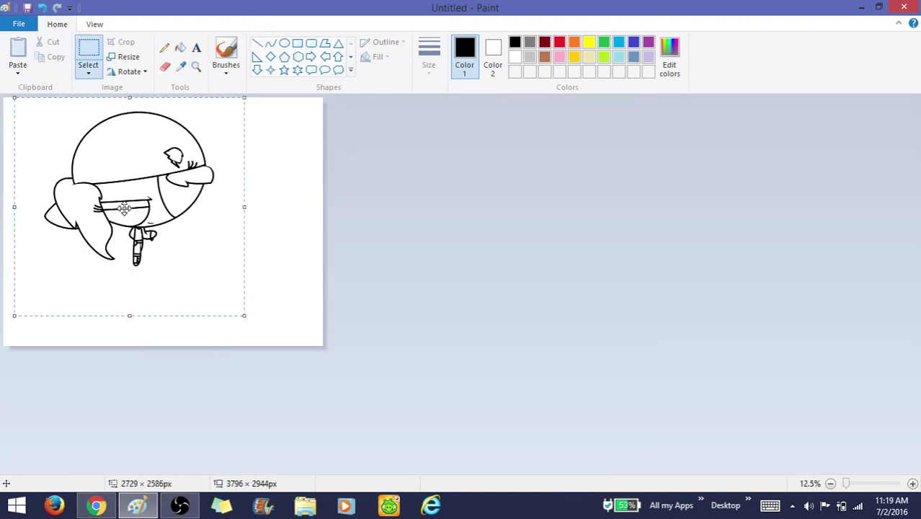
{"action": "mouse_move", "coordinate": [123, 207]}
{"action": "left_mouse_down"}
{"action": "mouse_move", "coordinate": [67, 194]}
{"action": "mouse_move", "coordinate": [67, 175]}
{"action": "mouse_move", "coordinate": [88, 210]}
{"action": "left_mouse_up"}
{"action": "left_click", "coordinate": [407, 385]}
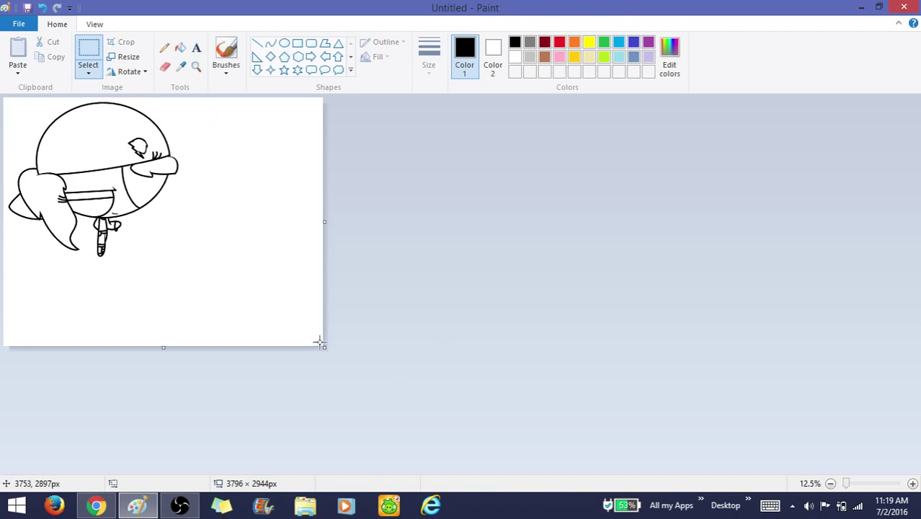
{"action": "left_click_drag", "start_coordinate": [323, 346], "coordinate": [193, 268]}
Mix a dark brown fill colour with Red 88, Green 55 and Blue 37
{"action": "left_click", "coordinate": [196, 66]}
{"action": "left_click", "coordinate": [103, 214]}
{"action": "left_click", "coordinate": [238, 335]}
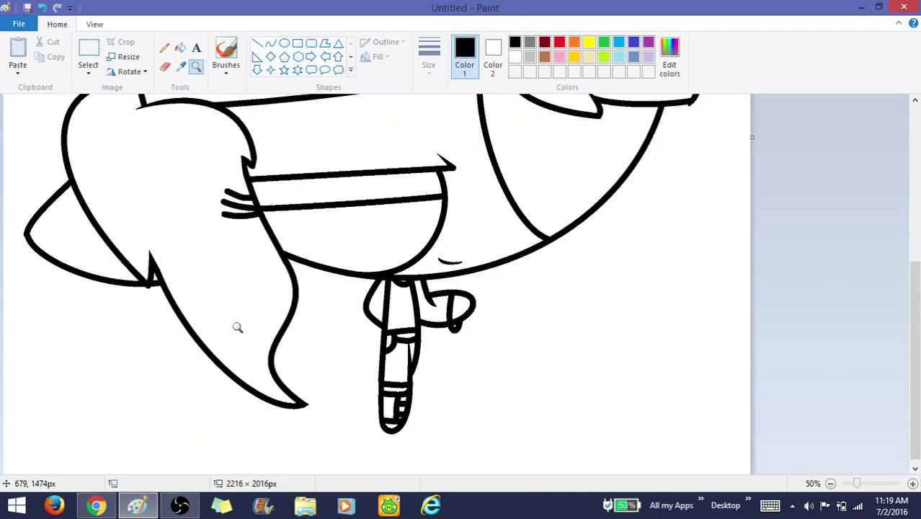
{"action": "left_click", "coordinate": [181, 49]}
{"action": "left_click", "coordinate": [544, 57]}
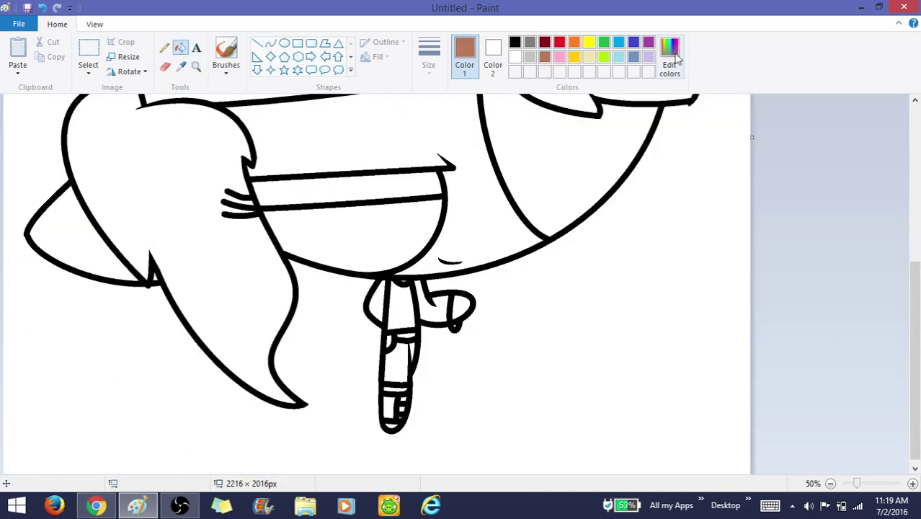
{"action": "left_click", "coordinate": [668, 62]}
{"action": "mouse_move", "coordinate": [616, 251]}
{"action": "left_mouse_down"}
{"action": "mouse_move", "coordinate": [606, 239]}
{"action": "mouse_move", "coordinate": [605, 253]}
{"action": "left_mouse_up"}
{"action": "left_click", "coordinate": [324, 347]}
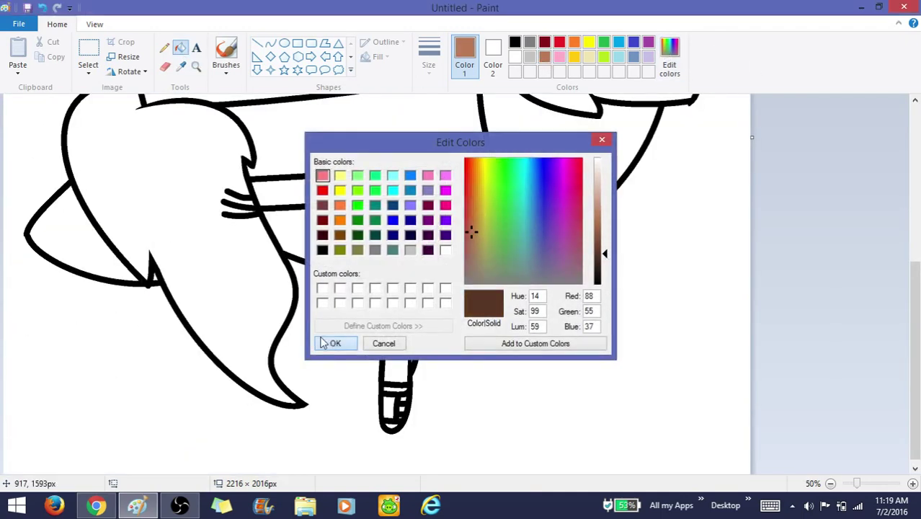
Fill the long hair at the back and the front hair tuft with the dark brown
{"action": "left_click", "coordinate": [267, 310]}
{"action": "scroll", "coordinate": [463, 276], "scroll_direction": "up", "scroll_amount": 3}
{"action": "left_click", "coordinate": [560, 270]}
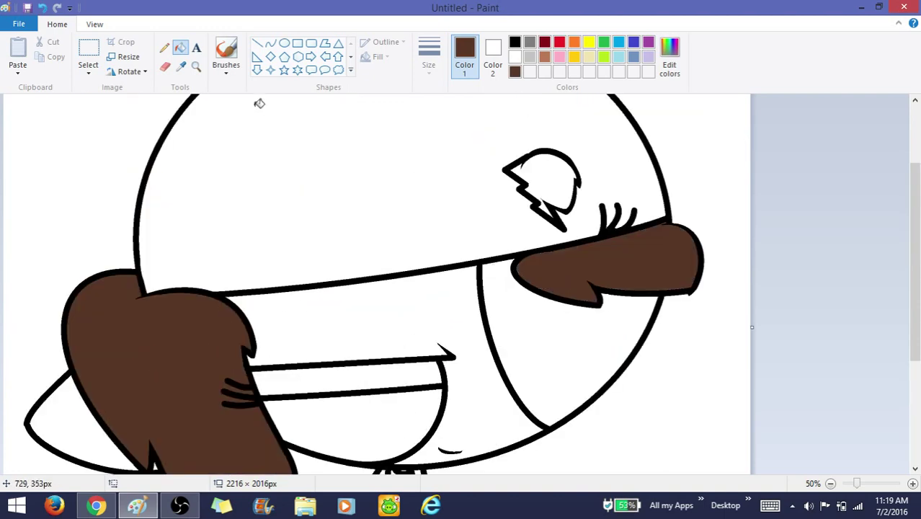
{"action": "left_click", "coordinate": [559, 179]}
Set the eraser's background colour to a custom bright pink with Hue 227 and Sat 240
{"action": "left_click", "coordinate": [195, 66]}
{"action": "left_click", "coordinate": [521, 273]}
{"action": "left_click", "coordinate": [649, 269]}
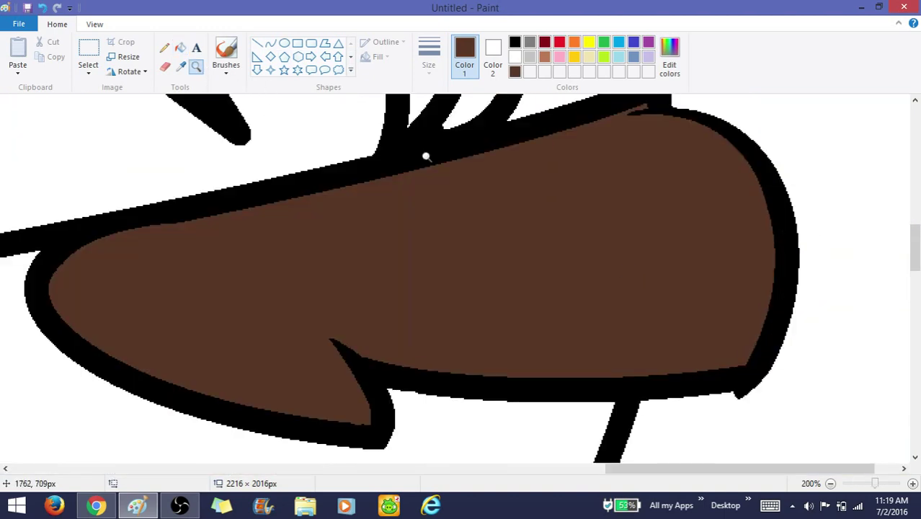
{"action": "left_click", "coordinate": [165, 67]}
{"action": "left_click", "coordinate": [502, 62]}
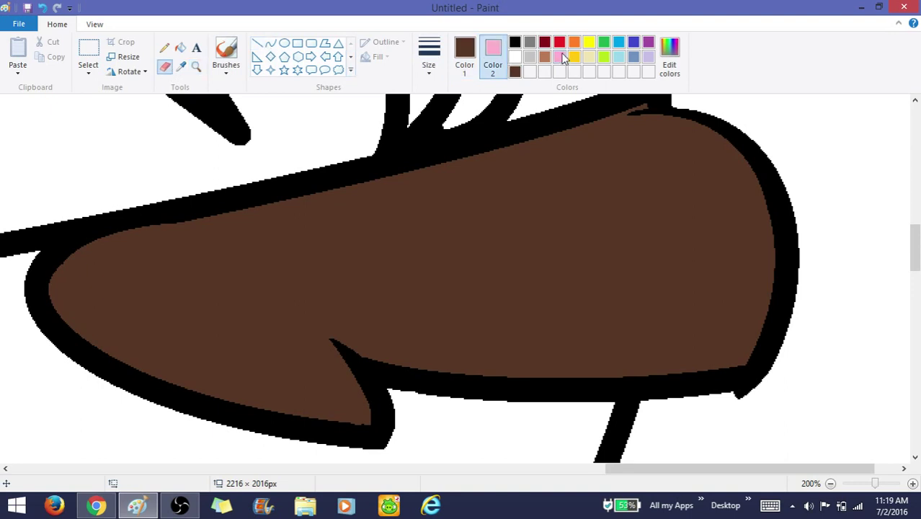
{"action": "left_click", "coordinate": [669, 57]}
{"action": "left_click_drag", "start_coordinate": [608, 218], "coordinate": [605, 203]}
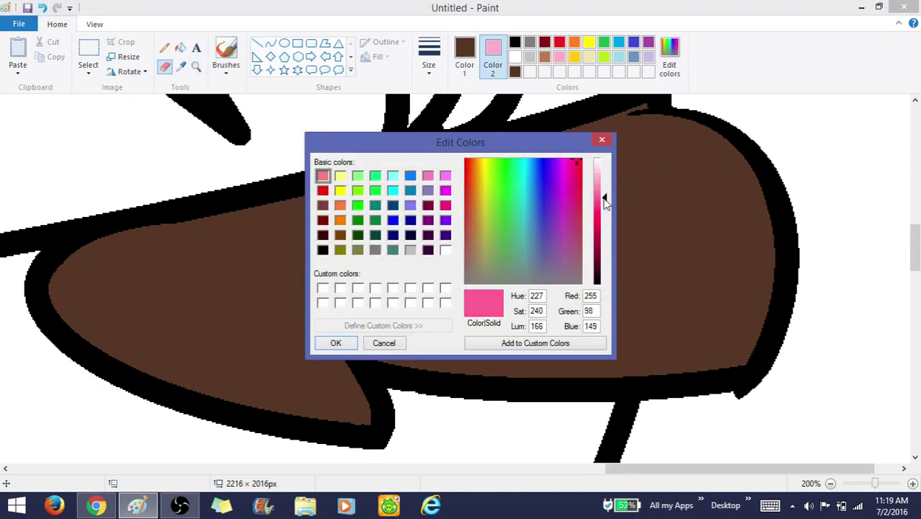
{"action": "left_click", "coordinate": [346, 343]}
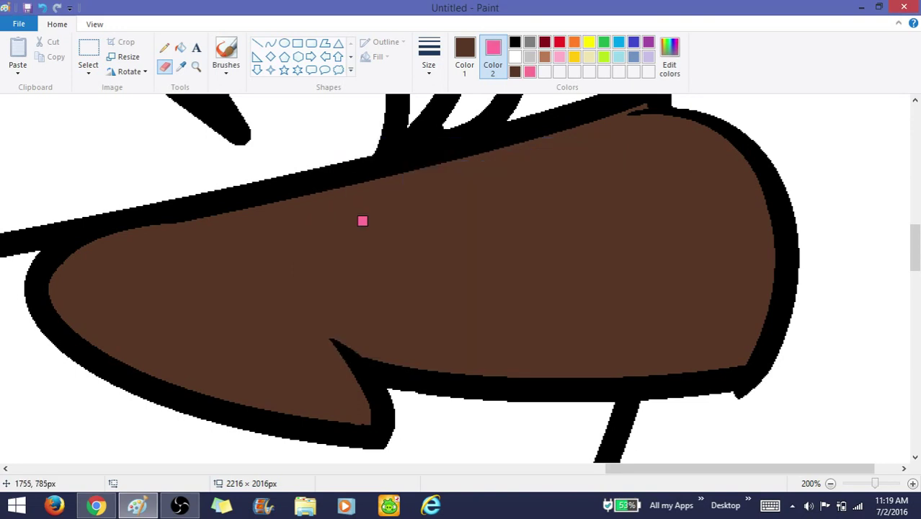
Paint a bright pink band along the lower edge of the brown front hair tuft with a greatly enlarged eraser, undoing the first stroke
{"action": "key", "text": "ctrl+KP_Add"}
{"action": "key", "text": "ctrl+KP_Add"}
{"action": "key", "text": "ctrl+KP_Add"}
{"action": "key", "text": "ctrl+KP_Add"}
{"action": "key", "text": "ctrl+KP_Add"}
{"action": "key", "text": "ctrl+KP_Add"}
{"action": "key", "text": "ctrl+KP_Add"}
{"action": "key", "text": "ctrl+KP_Add"}
{"action": "key", "text": "ctrl+KP_Add"}
{"action": "key", "text": "ctrl+KP_Add"}
{"action": "key", "text": "ctrl+KP_Add"}
{"action": "key", "text": "ctrl+KP_Add"}
{"action": "key", "text": "ctrl+KP_Add"}
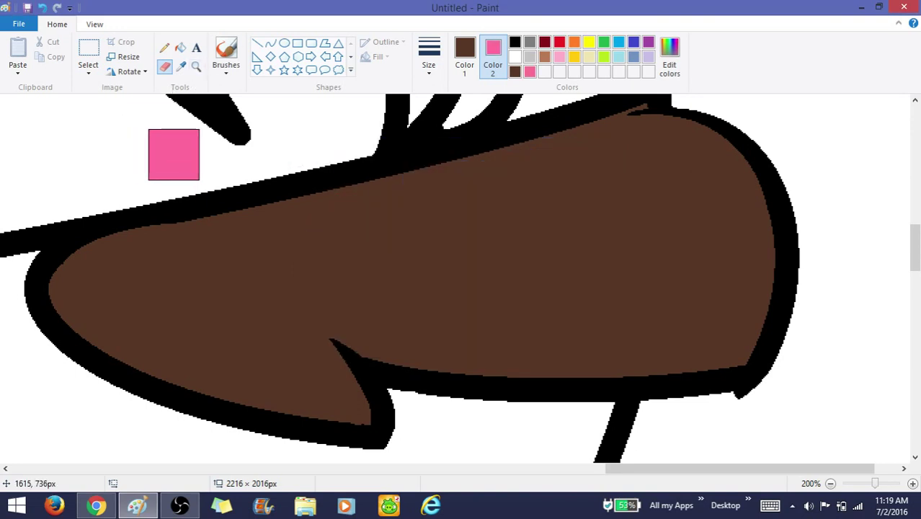
{"action": "mouse_move", "coordinate": [50, 272]}
{"action": "left_mouse_down"}
{"action": "mouse_move", "coordinate": [95, 322]}
{"action": "mouse_move", "coordinate": [201, 370]}
{"action": "mouse_move", "coordinate": [274, 382]}
{"action": "left_mouse_up"}
{"action": "key", "text": "ctrl+z"}
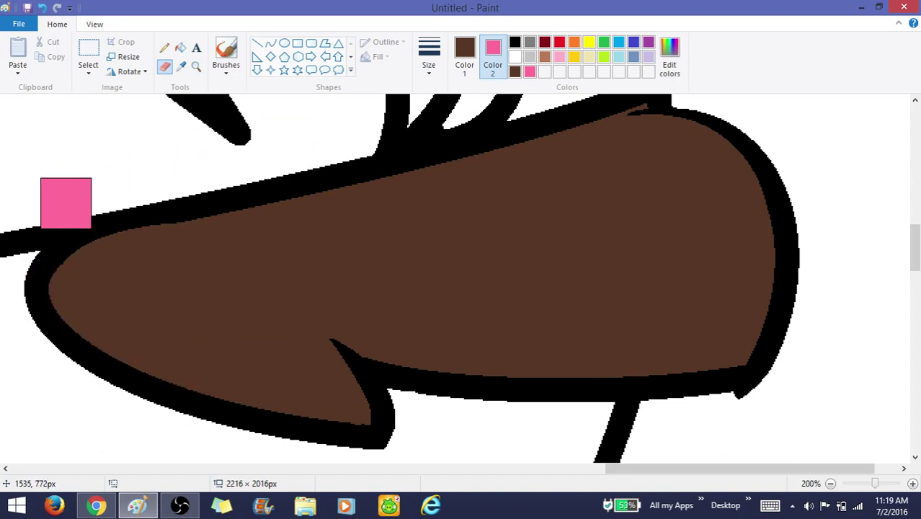
{"action": "mouse_move", "coordinate": [66, 200]}
{"action": "left_mouse_down"}
{"action": "mouse_move", "coordinate": [156, 373]}
{"action": "mouse_move", "coordinate": [364, 403]}
{"action": "mouse_move", "coordinate": [343, 336]}
{"action": "mouse_move", "coordinate": [436, 354]}
{"action": "mouse_move", "coordinate": [596, 354]}
{"action": "mouse_move", "coordinate": [730, 329]}
{"action": "mouse_move", "coordinate": [763, 373]}
{"action": "mouse_move", "coordinate": [600, 354]}
{"action": "left_mouse_up"}
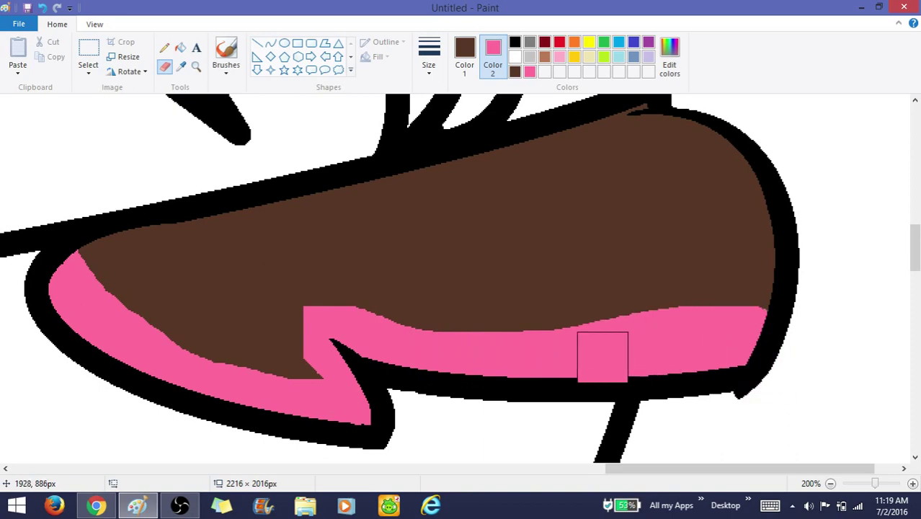
Mix a crimson fill colour from the bright pink, with Red 255, Green 15 and Blue 92
{"action": "left_click", "coordinate": [196, 66]}
{"action": "right_click", "coordinate": [219, 184]}
{"action": "right_click", "coordinate": [227, 202]}
{"action": "right_click", "coordinate": [228, 224]}
{"action": "left_click", "coordinate": [220, 308]}
{"action": "scroll", "coordinate": [207, 341], "scroll_direction": "down", "scroll_amount": 2}
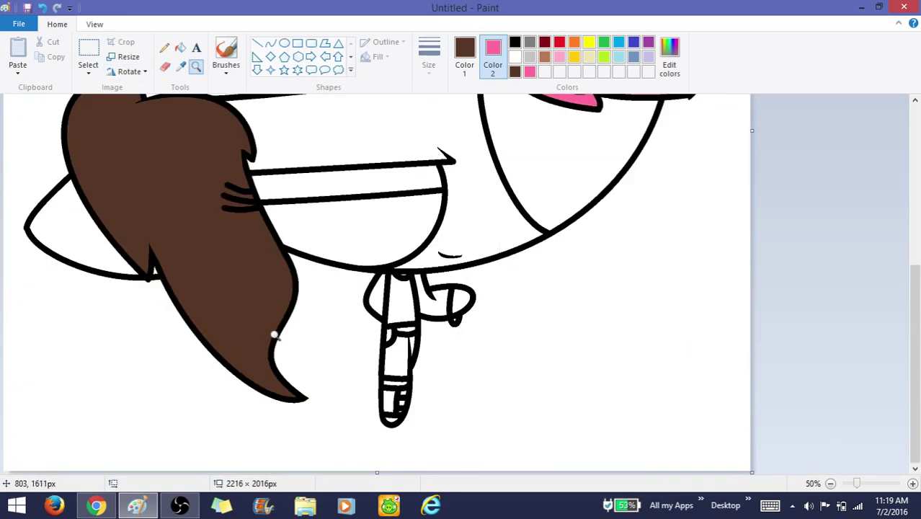
{"action": "right_click", "coordinate": [273, 328]}
{"action": "left_click", "coordinate": [272, 298]}
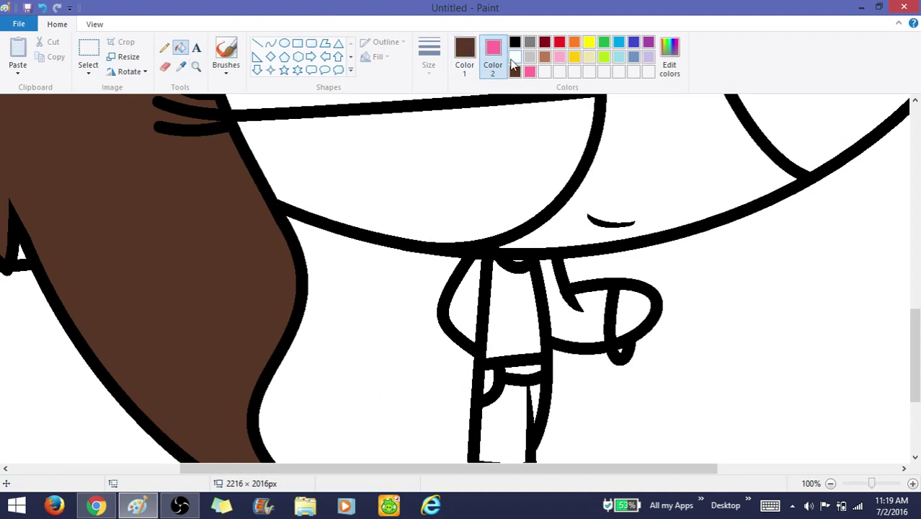
{"action": "left_click", "coordinate": [474, 54]}
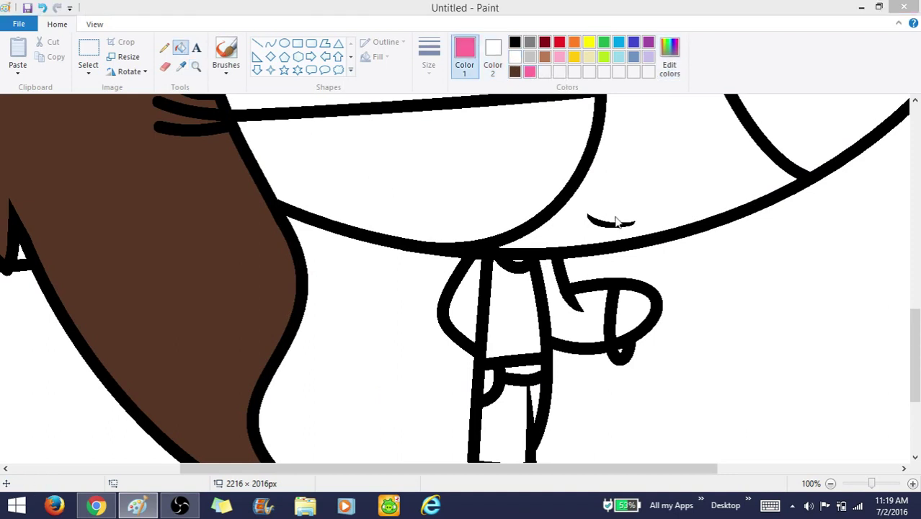
{"action": "left_click", "coordinate": [668, 64]}
{"action": "mouse_move", "coordinate": [605, 249]}
{"action": "left_mouse_down"}
{"action": "mouse_move", "coordinate": [605, 266]}
{"action": "mouse_move", "coordinate": [598, 254]}
{"action": "left_mouse_up"}
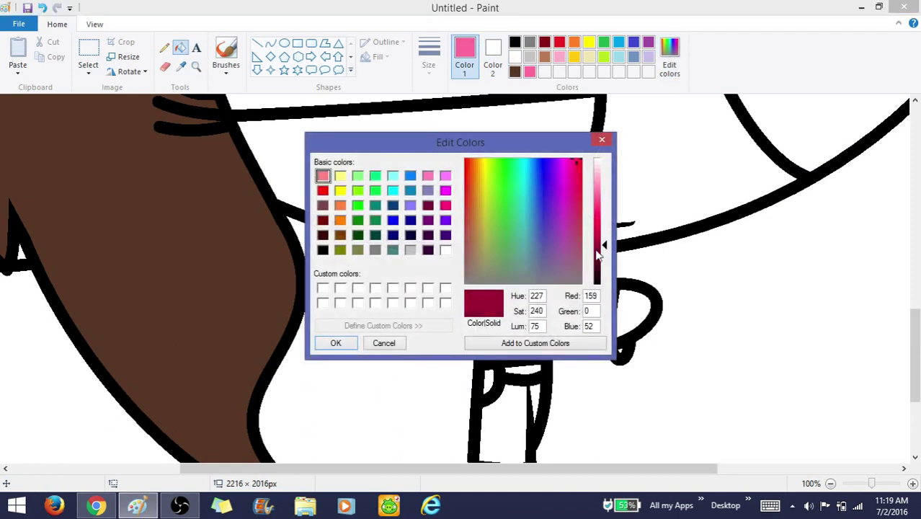
{"action": "left_click", "coordinate": [602, 217]}
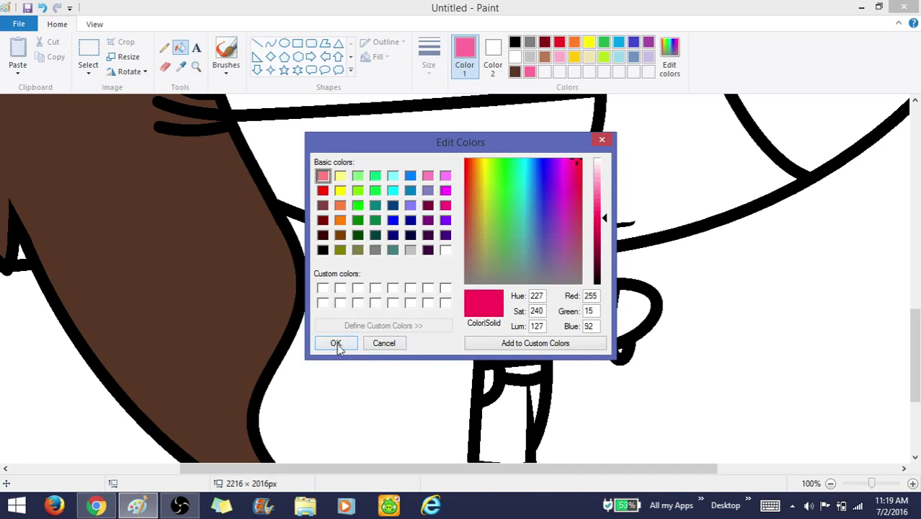
{"action": "left_click", "coordinate": [336, 344]}
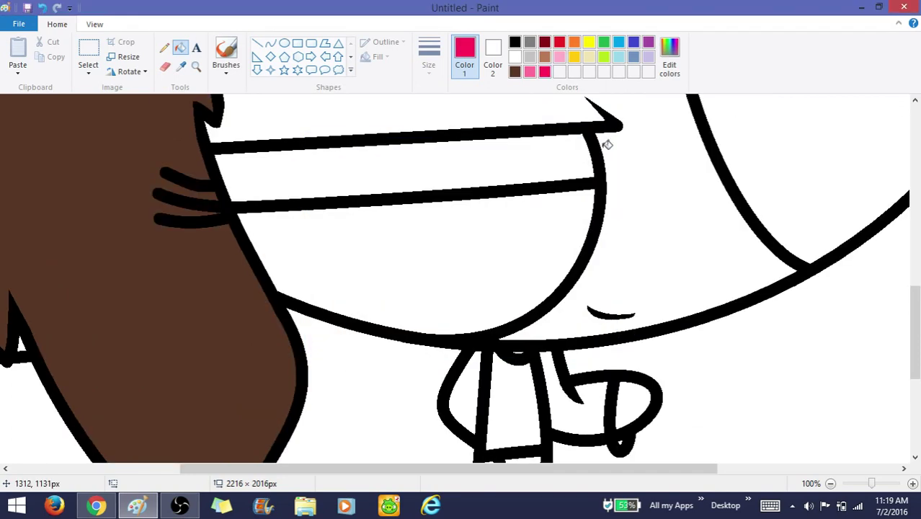
Fill the upper mouth strip, the waistband, the pocket and the lower leg band with crimson
{"action": "left_click", "coordinate": [548, 148]}
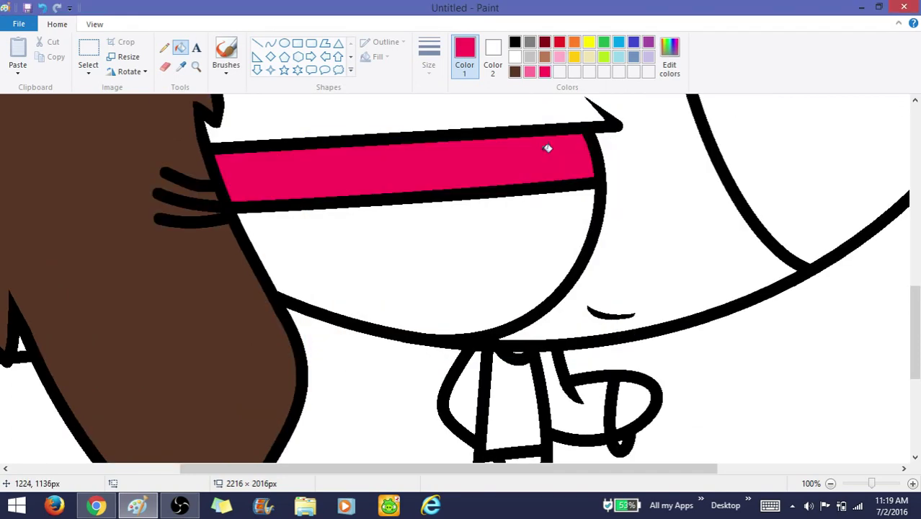
{"action": "scroll", "coordinate": [569, 222], "scroll_direction": "down", "scroll_amount": 5}
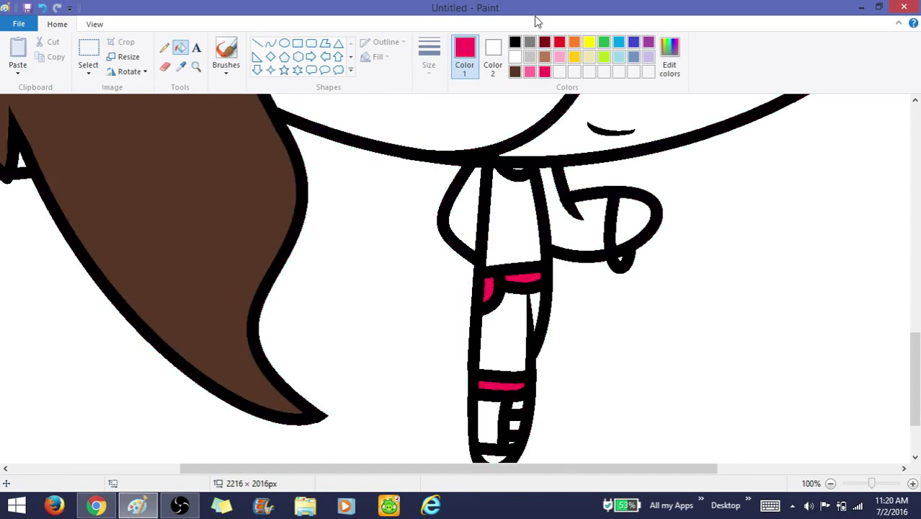
Fill the lower leg panel and the shirt with bright pink, and undo the stray extra fill beside the shirt
{"action": "left_click", "coordinate": [490, 407]}
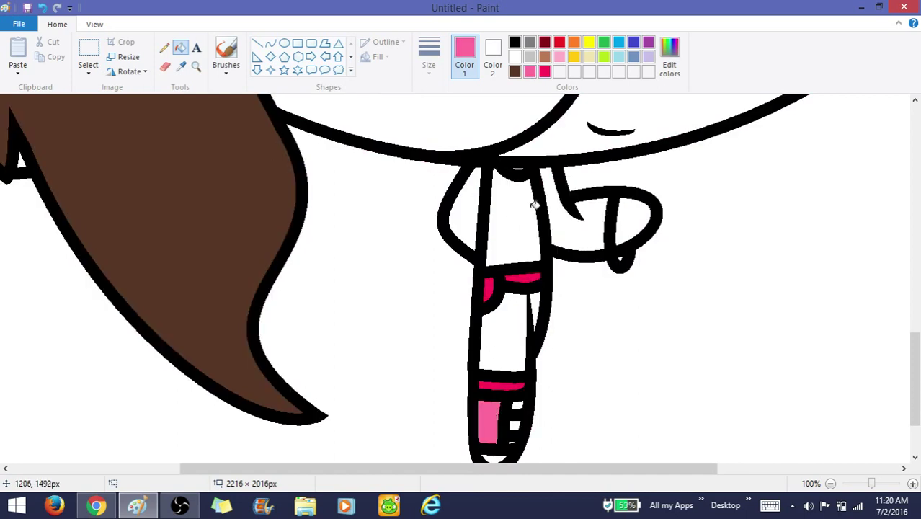
{"action": "left_click", "coordinate": [532, 204]}
{"action": "left_click", "coordinate": [467, 204]}
{"action": "key", "text": "ctrl+z"}
{"action": "scroll", "coordinate": [557, 191], "scroll_direction": "down", "scroll_amount": 3}
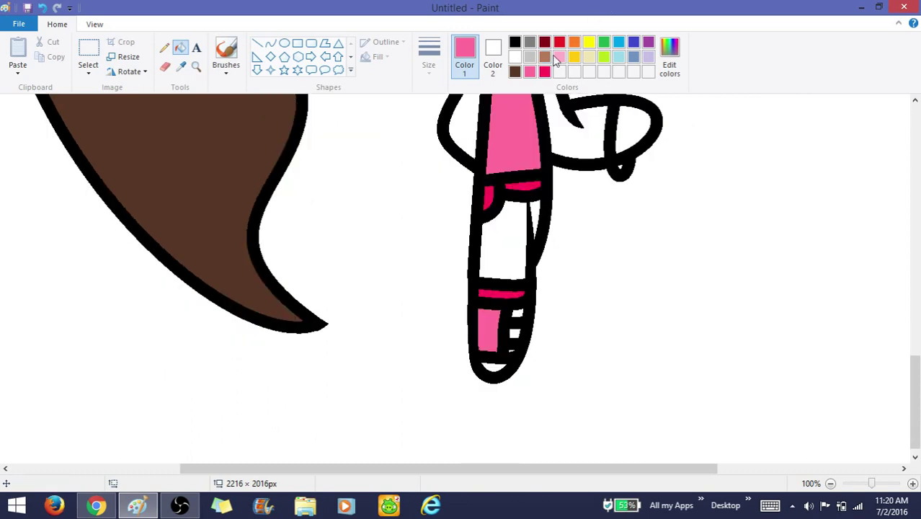
Mix a darker brown from the hair brown, with Red 57, Green 35 and Blue 23, and fill the trousers with it
{"action": "left_click", "coordinate": [515, 71]}
{"action": "left_click", "coordinate": [520, 216]}
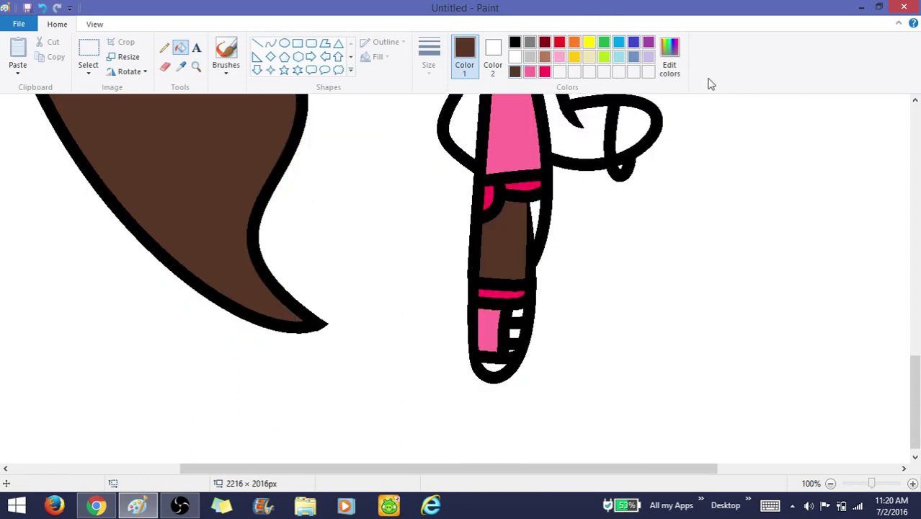
{"action": "left_click", "coordinate": [670, 62]}
{"action": "mouse_move", "coordinate": [603, 251]}
{"action": "left_mouse_down"}
{"action": "mouse_move", "coordinate": [604, 274]}
{"action": "mouse_move", "coordinate": [604, 265]}
{"action": "left_mouse_up"}
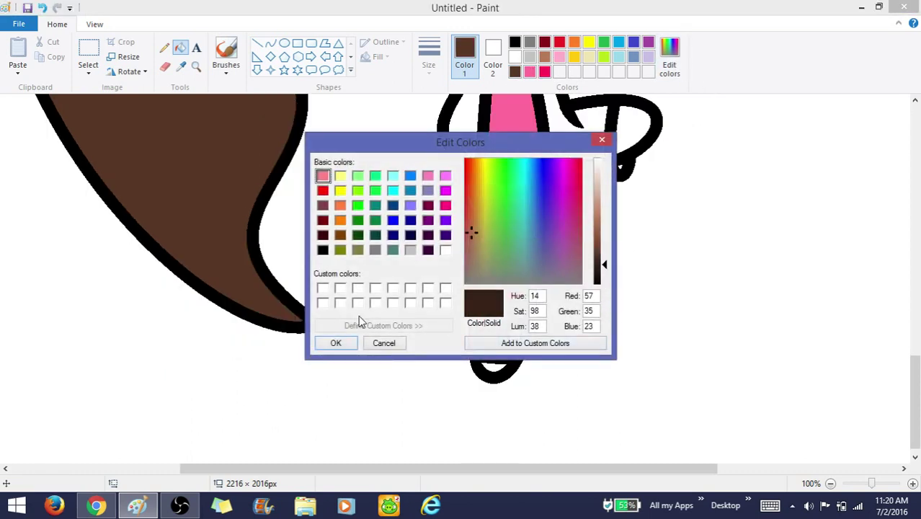
{"action": "left_click", "coordinate": [336, 343]}
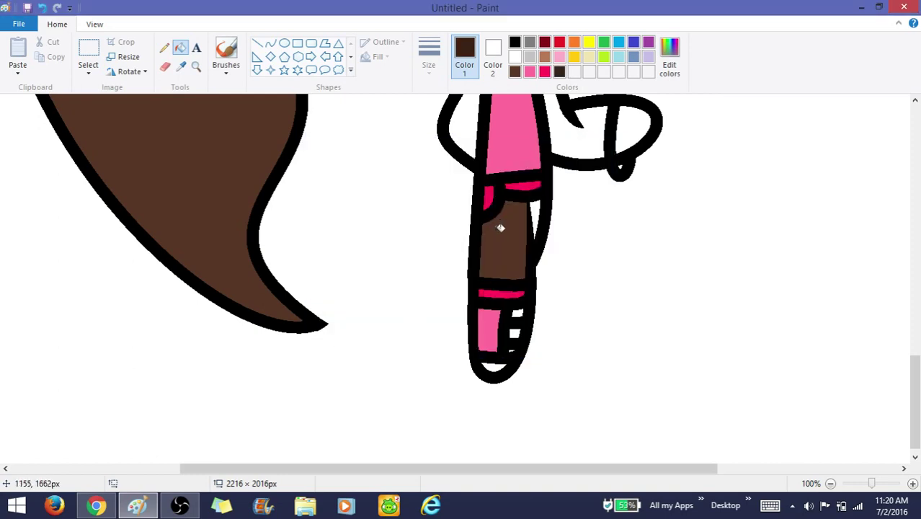
{"action": "left_click", "coordinate": [500, 228]}
{"action": "scroll", "coordinate": [539, 203], "scroll_direction": "up", "scroll_amount": 3}
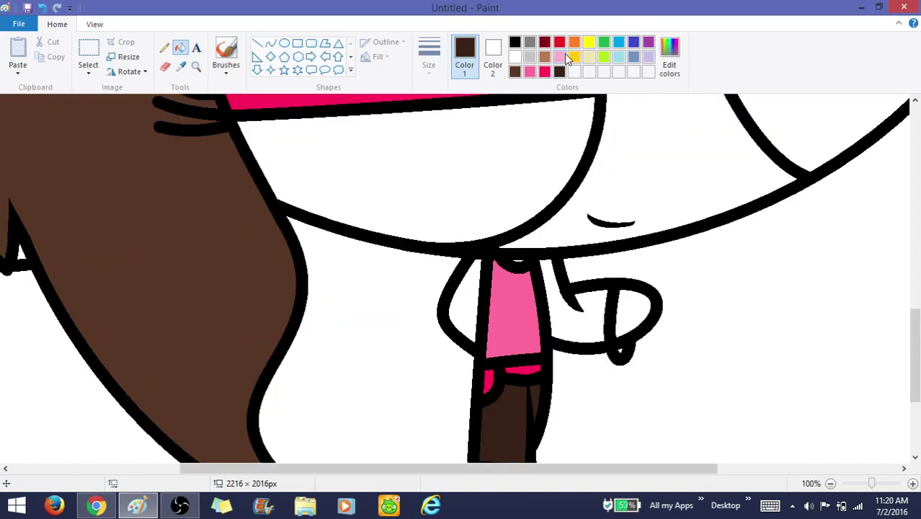
Mix a pale peach skin colour from orange, with Red 255, Green 225 and Blue 206
{"action": "left_click", "coordinate": [574, 43]}
{"action": "left_click", "coordinate": [669, 58]}
{"action": "left_click", "coordinate": [603, 183]}
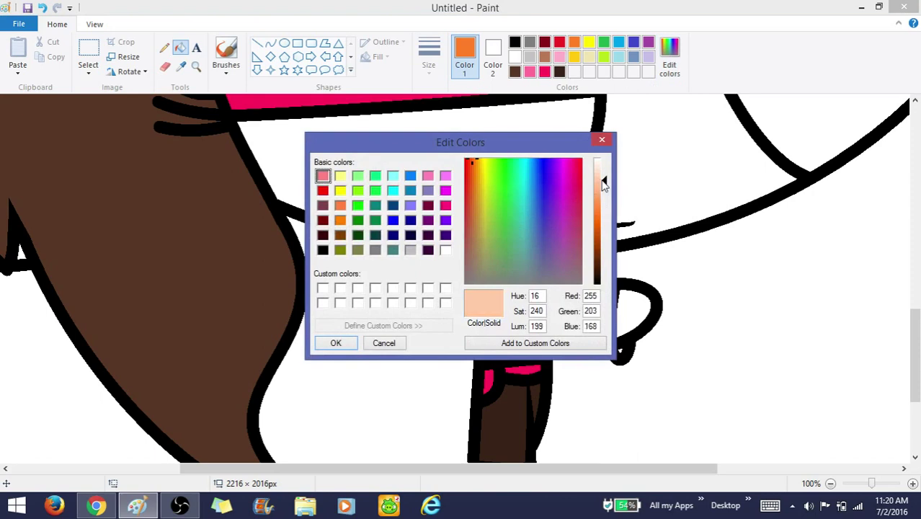
{"action": "left_click", "coordinate": [604, 170]}
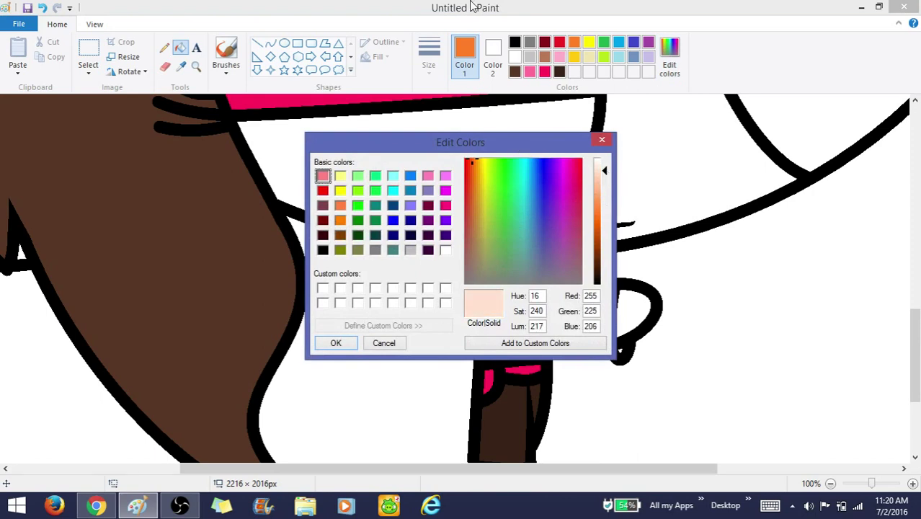
{"action": "left_click", "coordinate": [335, 343]}
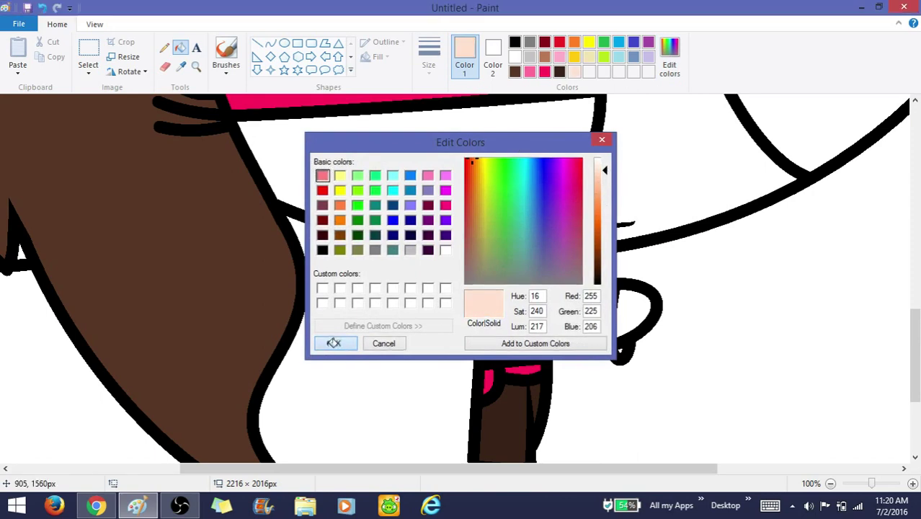
{"action": "left_click", "coordinate": [332, 343]}
Fill the face, both arms and the hand with the pale peach, undoing the neck fill that recolours the outlines
{"action": "left_click", "coordinate": [685, 134]}
{"action": "right_click", "coordinate": [776, 308]}
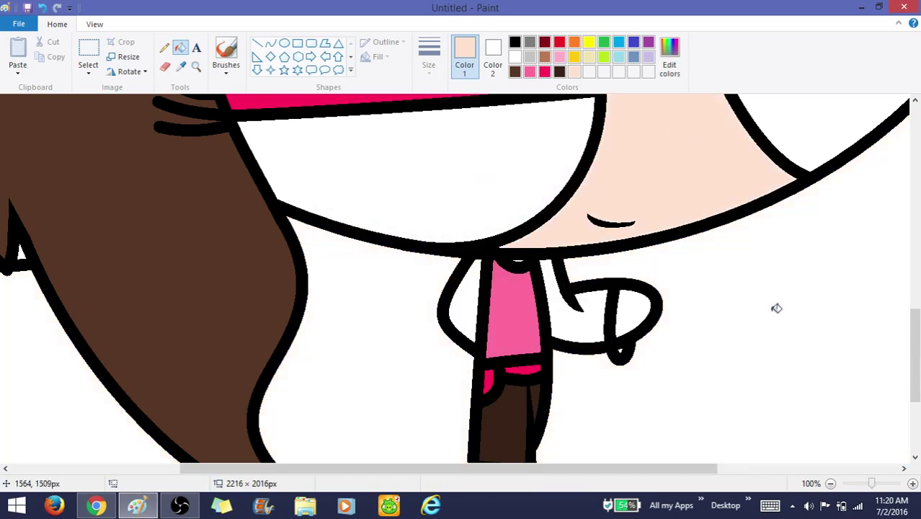
{"action": "left_click", "coordinate": [569, 308]}
{"action": "left_click", "coordinate": [475, 308]}
{"action": "left_click", "coordinate": [634, 315]}
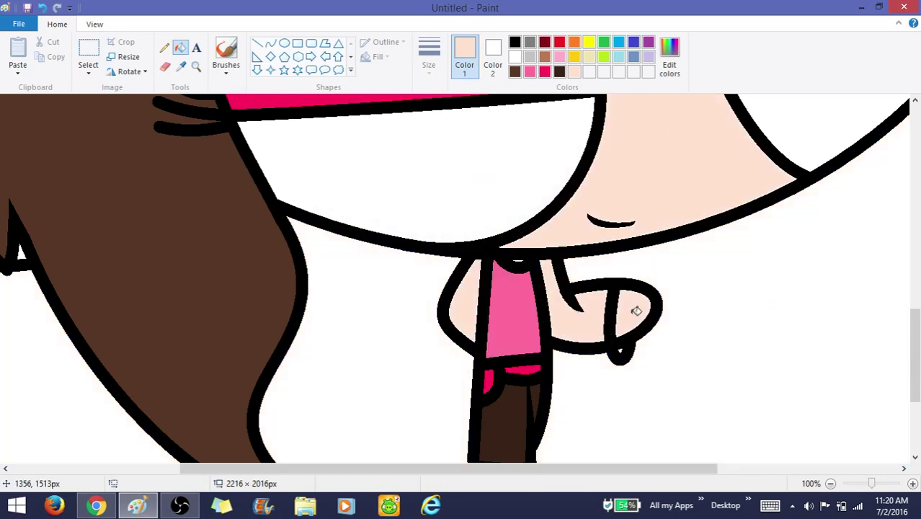
{"action": "scroll", "coordinate": [639, 287], "scroll_direction": "up", "scroll_amount": 3}
{"action": "left_click", "coordinate": [518, 346]}
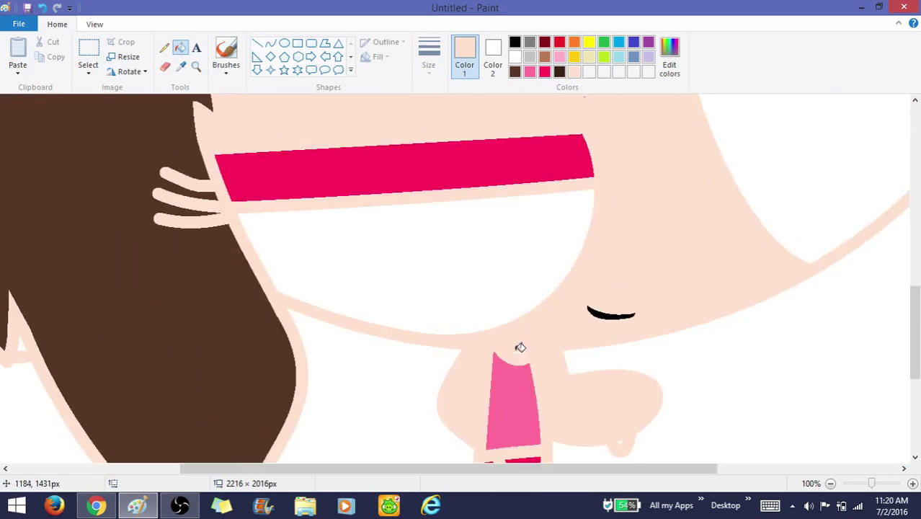
{"action": "key", "text": "ctrl+z"}
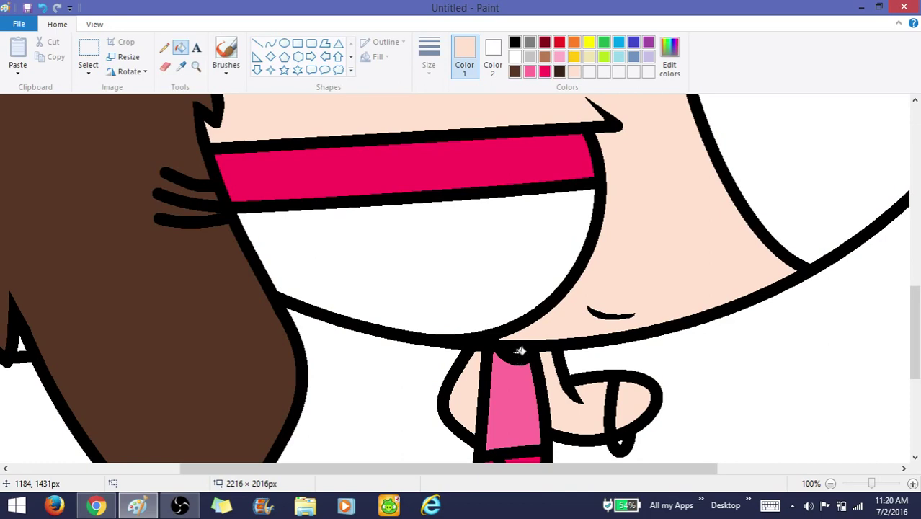
Fill the large dome of the cap with crimson
{"action": "left_click", "coordinate": [197, 68]}
{"action": "right_click", "coordinate": [260, 199]}
{"action": "right_click", "coordinate": [260, 199]}
{"action": "left_click", "coordinate": [259, 209]}
{"action": "left_click", "coordinate": [180, 48]}
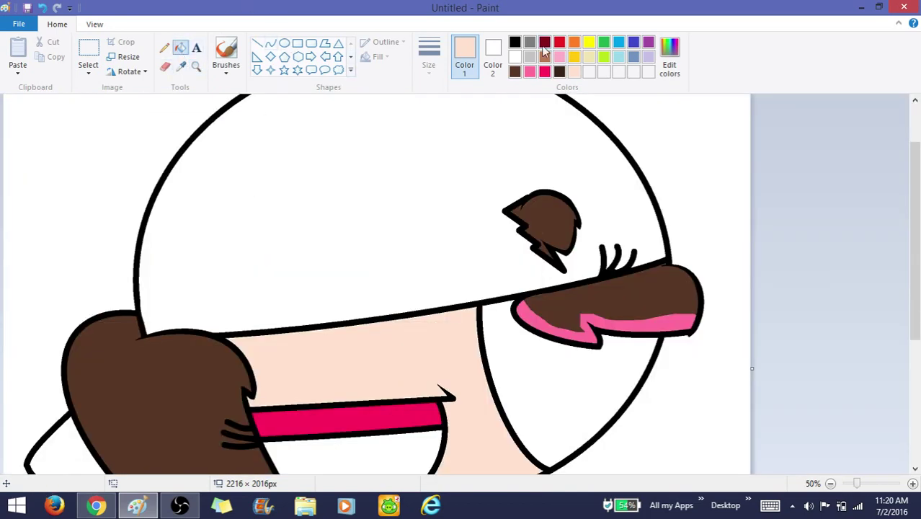
{"action": "left_click", "coordinate": [531, 72]}
{"action": "left_click", "coordinate": [339, 192]}
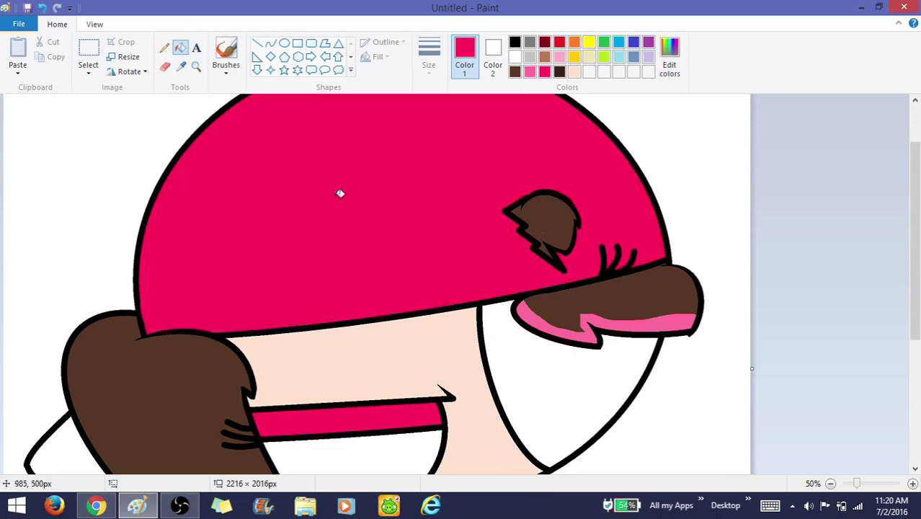
Fill the cap's brim behind the ponytail and the small gap beside the ponytail with crimson
{"action": "scroll", "coordinate": [340, 192], "scroll_direction": "down", "scroll_amount": 5}
{"action": "left_click", "coordinate": [84, 270]}
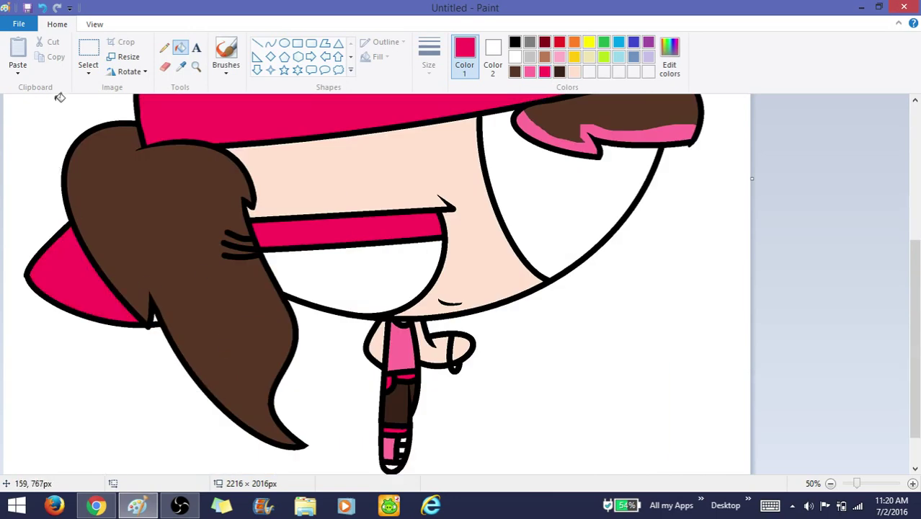
{"action": "left_click", "coordinate": [196, 67]}
{"action": "left_click", "coordinate": [209, 302]}
{"action": "left_click", "coordinate": [212, 356]}
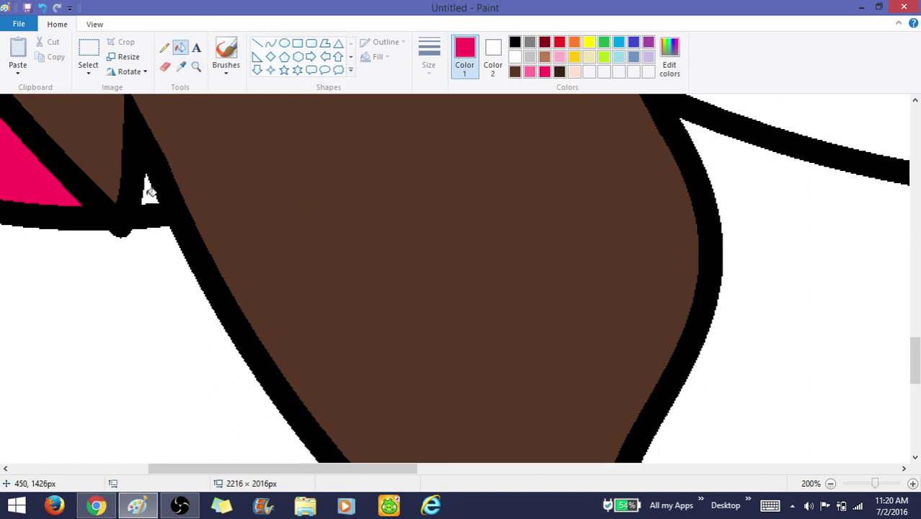
Paint a bright pink band along the lower edge of the small brown hair tuft on the cap with the enlarged eraser
{"action": "left_click", "coordinate": [196, 66]}
{"action": "right_click", "coordinate": [220, 148]}
{"action": "right_click", "coordinate": [179, 146]}
{"action": "right_click", "coordinate": [179, 147]}
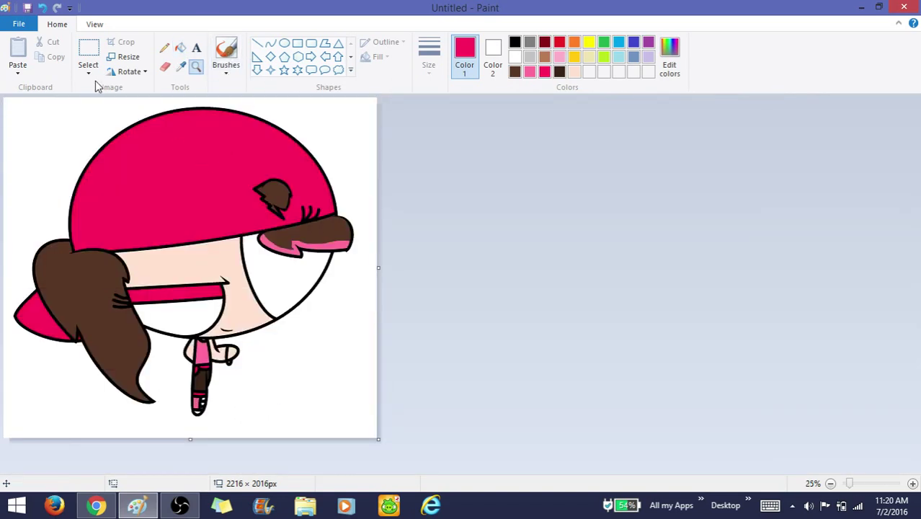
{"action": "left_click", "coordinate": [234, 191]}
{"action": "left_click", "coordinate": [489, 342]}
{"action": "left_click", "coordinate": [672, 273]}
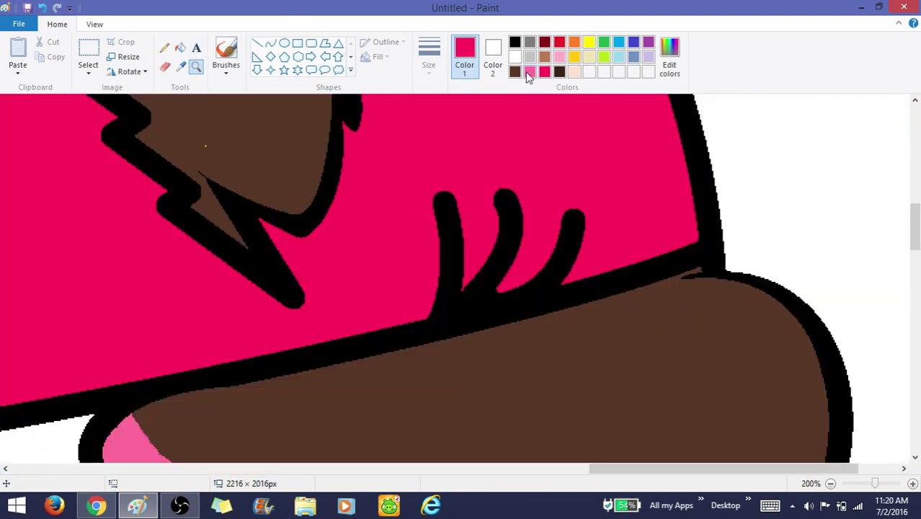
{"action": "left_click", "coordinate": [492, 58]}
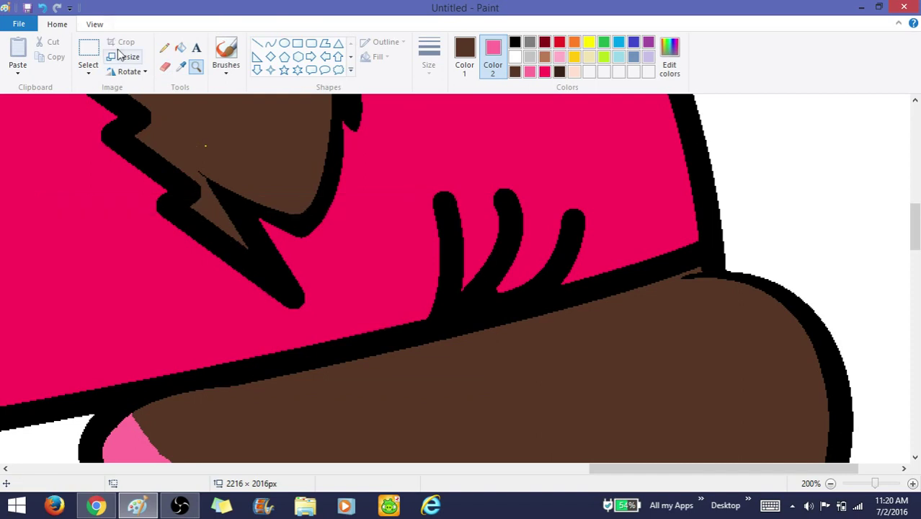
{"action": "left_click", "coordinate": [162, 68]}
{"action": "mouse_move", "coordinate": [154, 201]}
{"action": "left_mouse_down"}
{"action": "mouse_move", "coordinate": [207, 248]}
{"action": "mouse_move", "coordinate": [254, 261]}
{"action": "mouse_move", "coordinate": [220, 179]}
{"action": "mouse_move", "coordinate": [239, 196]}
{"action": "mouse_move", "coordinate": [294, 205]}
{"action": "left_mouse_up"}
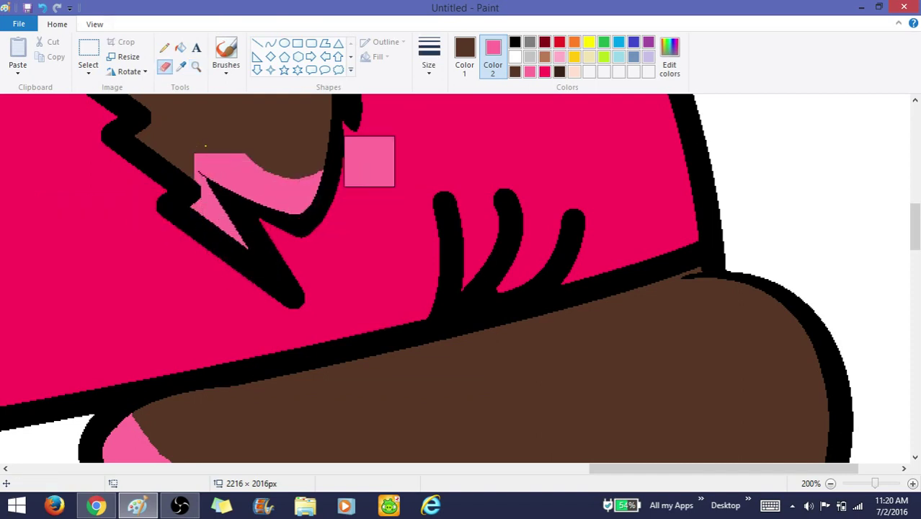
Set the background colour to white, keeping brown as the foreground colour
{"action": "scroll", "coordinate": [369, 156], "scroll_direction": "up", "scroll_amount": 3}
{"action": "left_click", "coordinate": [195, 67]}
{"action": "left_click", "coordinate": [292, 282]}
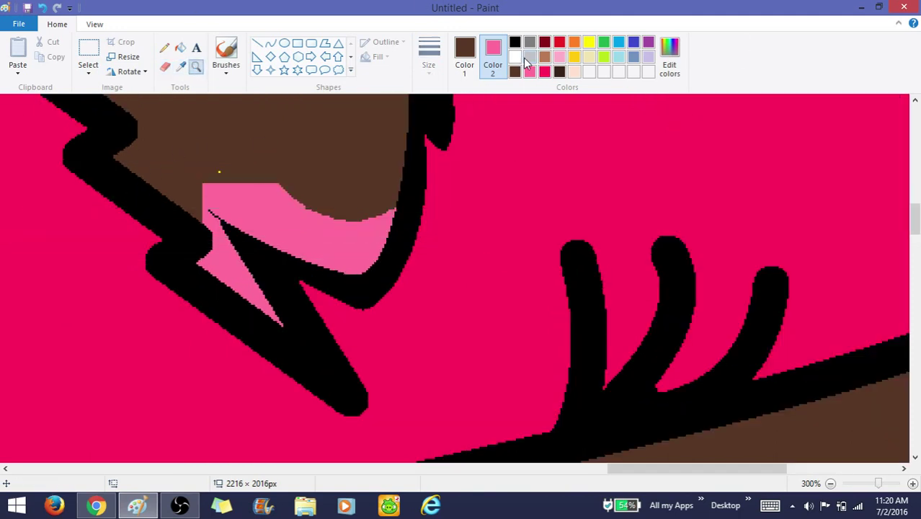
{"action": "left_click", "coordinate": [514, 58]}
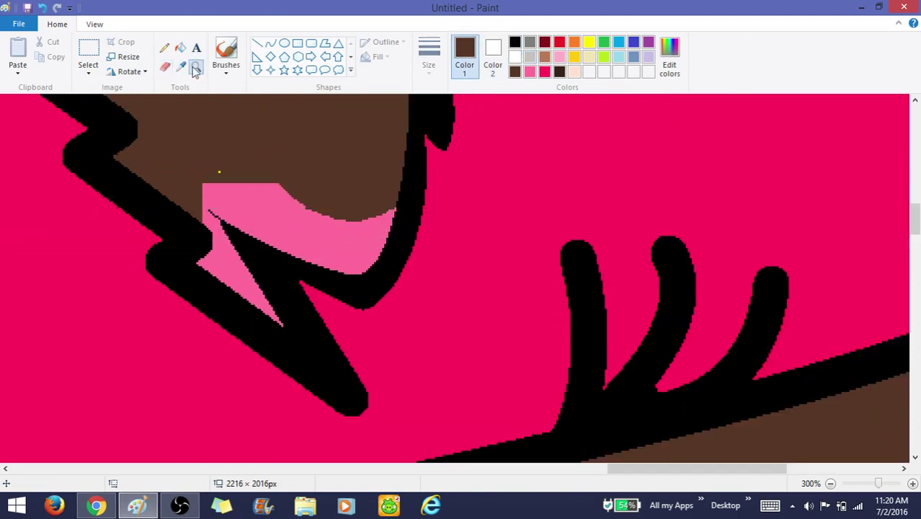
{"action": "key", "text": "super"}
{"action": "key", "text": "Return"}
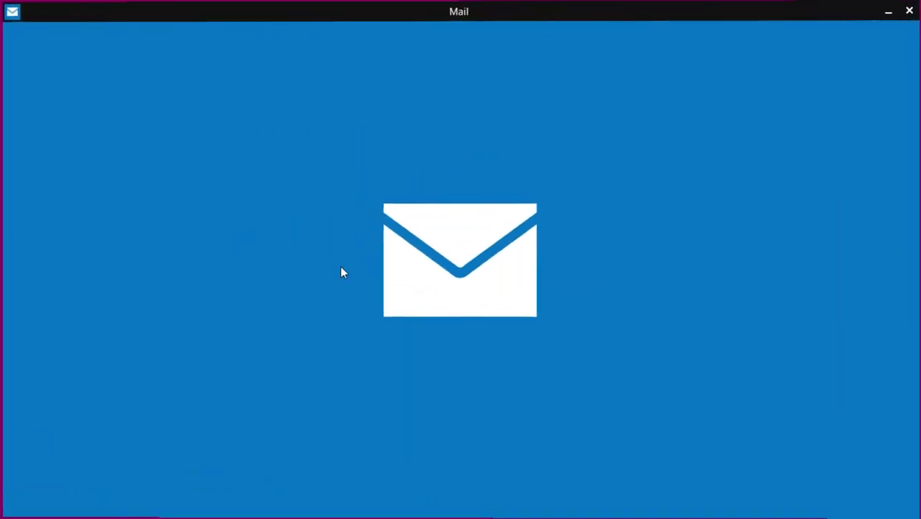
{"action": "left_click", "coordinate": [908, 10]}
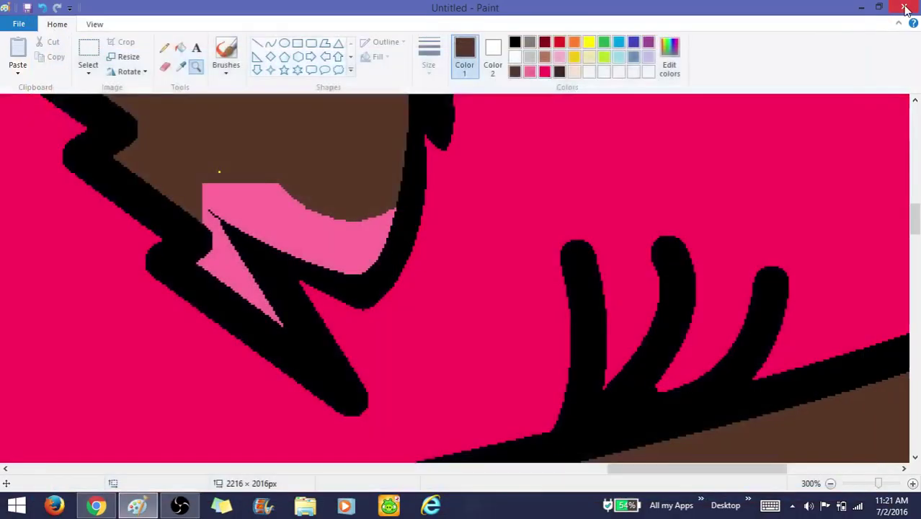
Fill the stray yellow speck in the small hair tuft with brown
{"action": "left_click", "coordinate": [218, 167]}
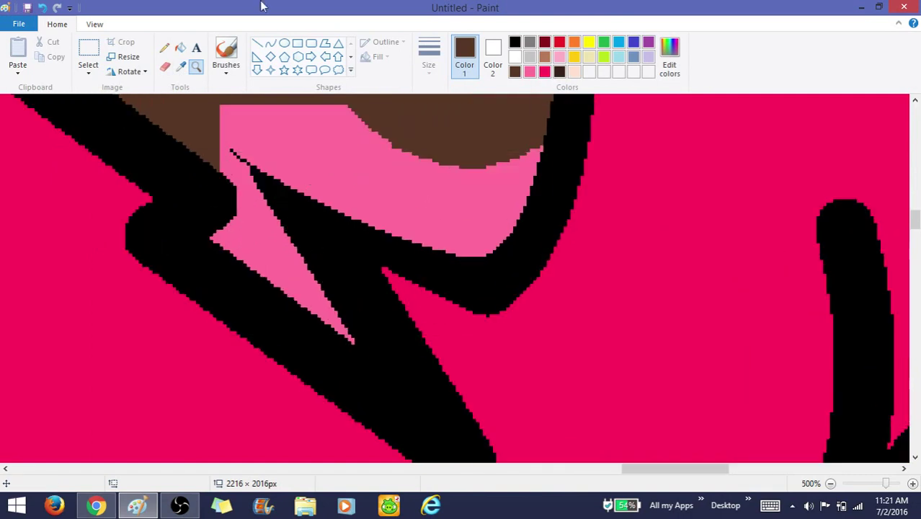
{"action": "left_click", "coordinate": [181, 48]}
{"action": "scroll", "coordinate": [535, 259], "scroll_direction": "up", "scroll_amount": 3}
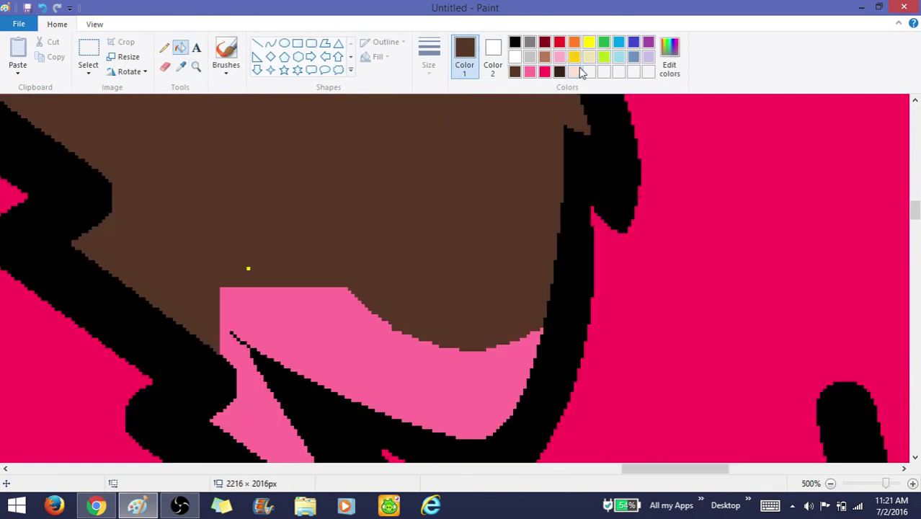
{"action": "left_click", "coordinate": [165, 67]}
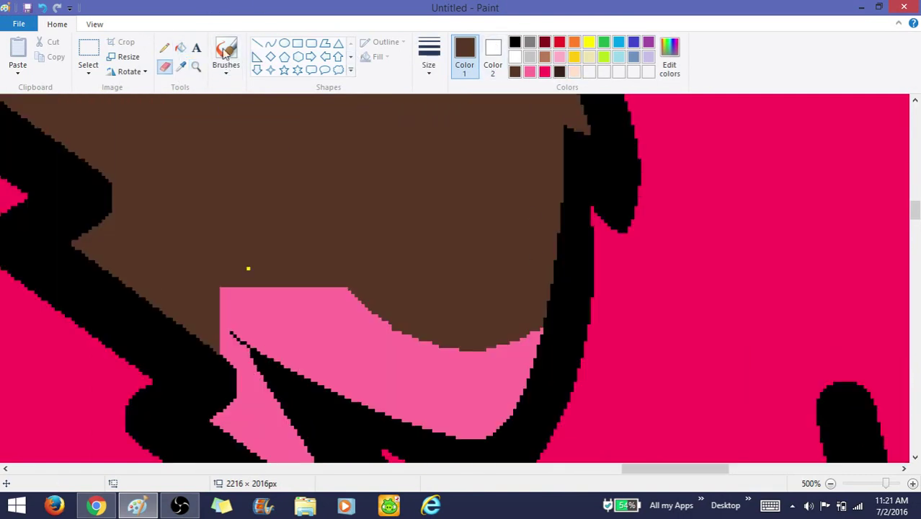
{"action": "left_click", "coordinate": [181, 48]}
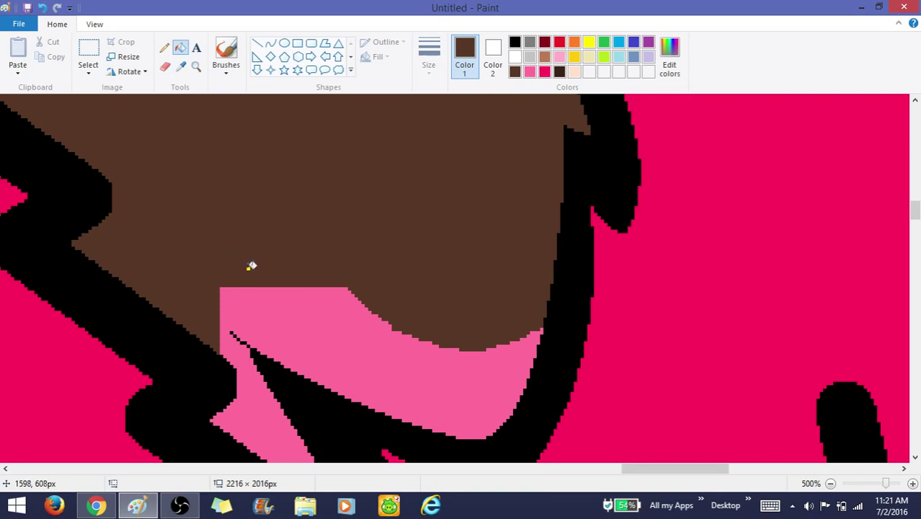
Smooth the upper edge of the small tuft's pink band with a thick brown curve
{"action": "left_click", "coordinate": [271, 44]}
{"action": "left_click_drag", "start_coordinate": [190, 236], "coordinate": [507, 276]}
{"action": "left_click_drag", "start_coordinate": [318, 306], "coordinate": [542, 375]}
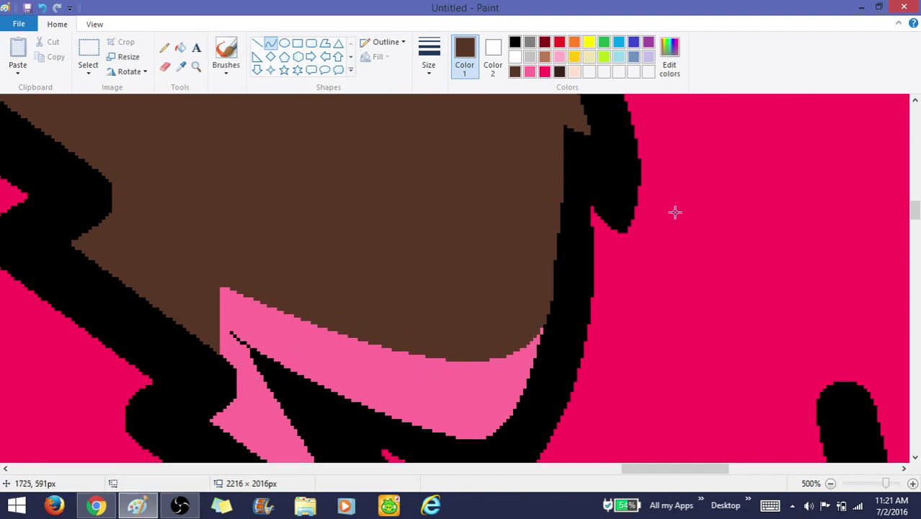
Try to smooth the upper edge of the front hair tuft's pink band with a brown curve, and undo it
{"action": "left_click", "coordinate": [197, 70]}
{"action": "right_click", "coordinate": [337, 265]}
{"action": "right_click", "coordinate": [337, 265]}
{"action": "right_click", "coordinate": [335, 265]}
{"action": "right_click", "coordinate": [334, 263]}
{"action": "right_click", "coordinate": [333, 261]}
{"action": "right_click", "coordinate": [331, 263]}
{"action": "left_click", "coordinate": [325, 281]}
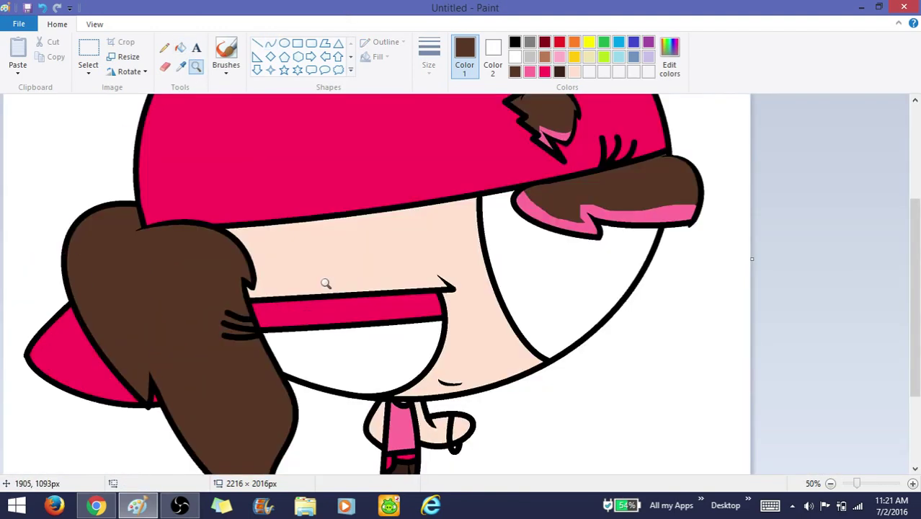
{"action": "left_click", "coordinate": [566, 182]}
{"action": "left_click", "coordinate": [570, 206]}
{"action": "left_click", "coordinate": [430, 357]}
{"action": "left_click", "coordinate": [727, 435]}
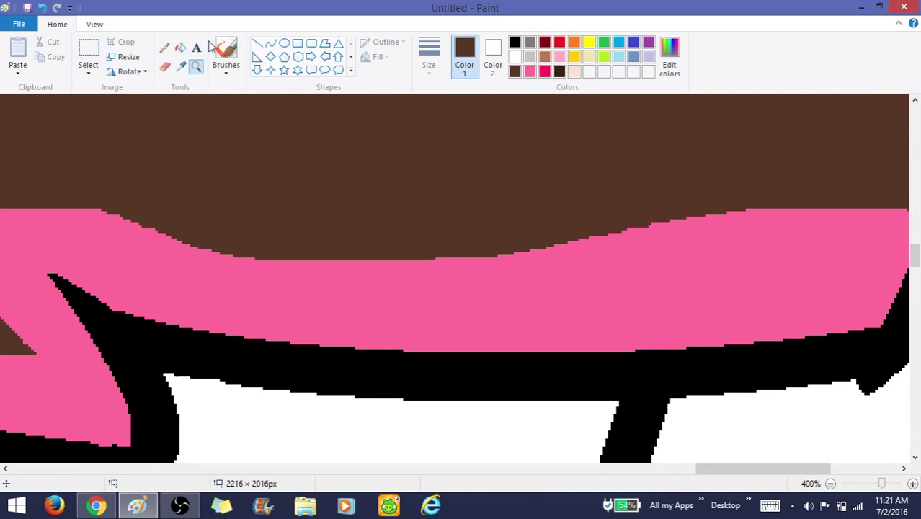
{"action": "left_click", "coordinate": [271, 44]}
{"action": "left_click_drag", "start_coordinate": [290, 212], "coordinate": [900, 202]}
{"action": "key", "text": "ctrl+z"}
Switch to Chrome, dismiss the upcoming video and play the suggested video "Im The Cause Of The Fire Speedpaint"
{"action": "left_click", "coordinate": [99, 508]}
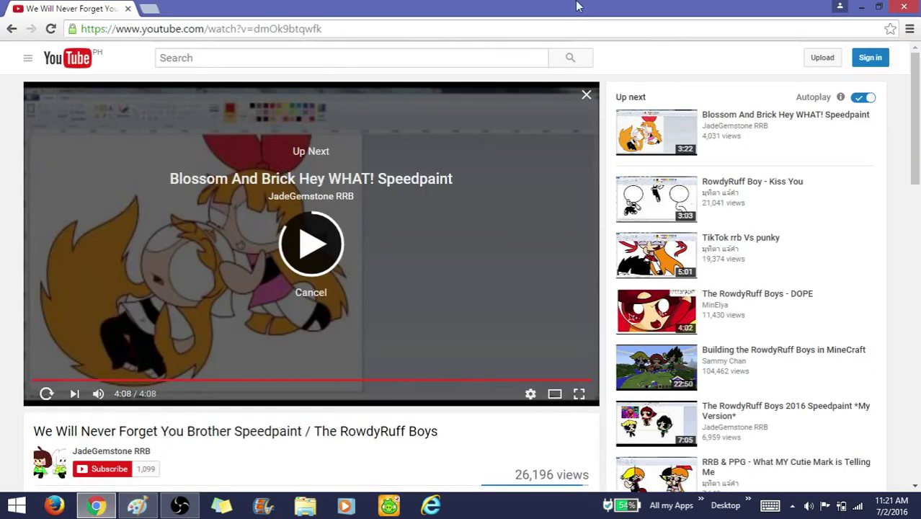
{"action": "left_click", "coordinate": [585, 96]}
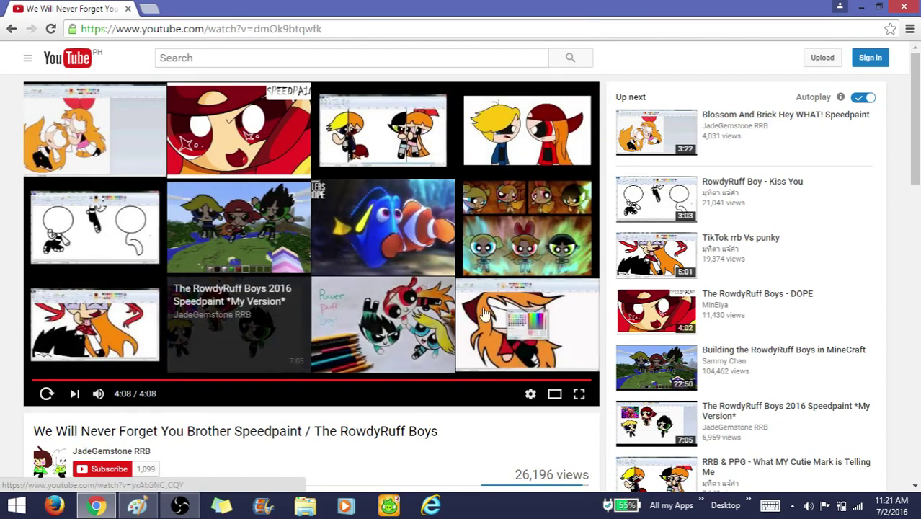
{"action": "left_click", "coordinate": [535, 325]}
{"action": "mouse_move", "coordinate": [133, 509]}
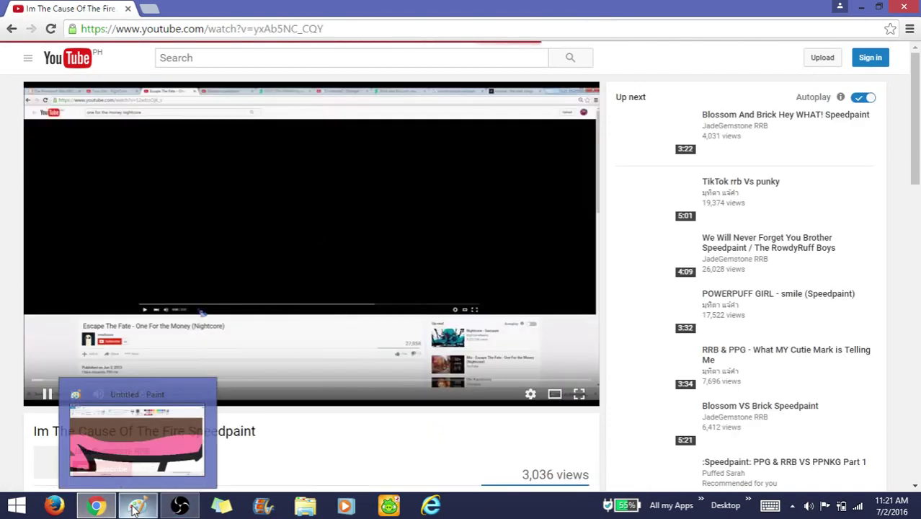
Switch back to Paint and return to the far end of the front hair tuft's pink band
{"action": "left_click", "coordinate": [133, 509]}
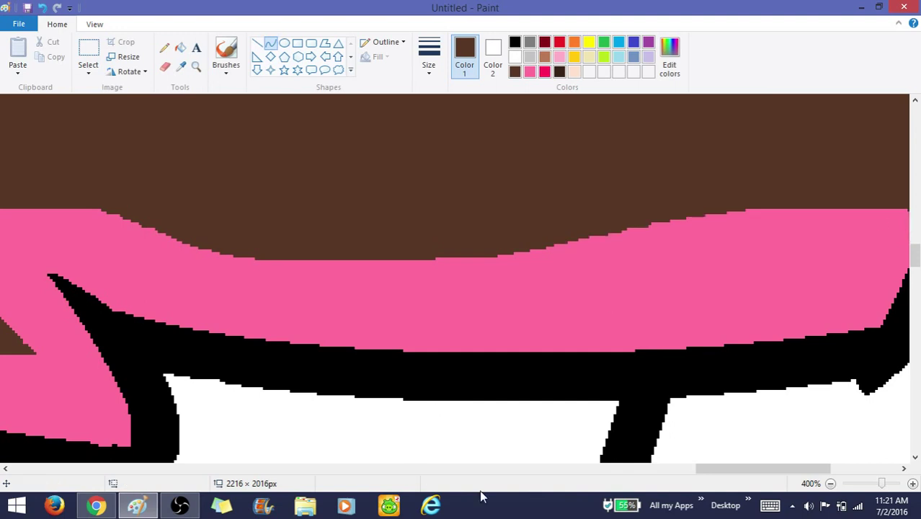
{"action": "left_click_drag", "start_coordinate": [726, 470], "coordinate": [740, 471]}
{"action": "mouse_move", "coordinate": [323, 200]}
{"action": "left_mouse_down"}
{"action": "mouse_move", "coordinate": [824, 195]}
{"action": "mouse_move", "coordinate": [810, 193]}
{"action": "left_mouse_up"}
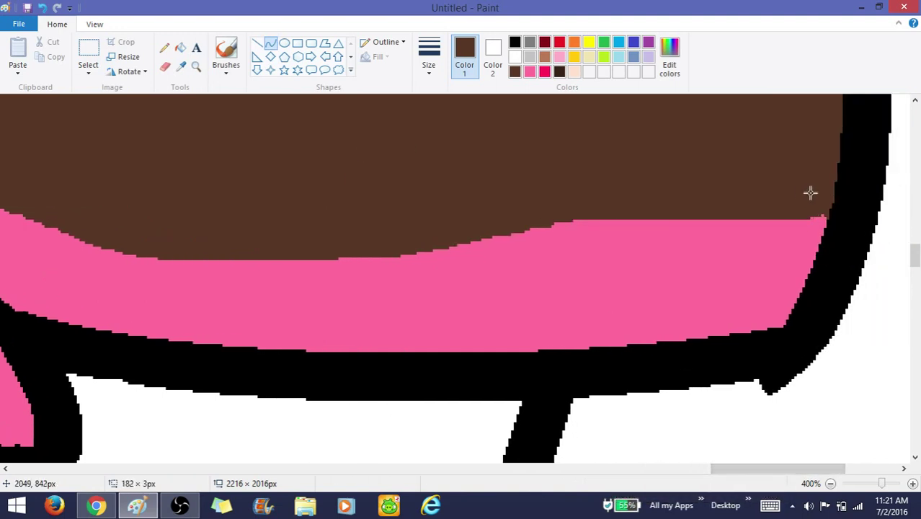
{"action": "mouse_move", "coordinate": [469, 222]}
{"action": "left_mouse_down"}
{"action": "mouse_move", "coordinate": [415, 241]}
{"action": "mouse_move", "coordinate": [364, 243]}
{"action": "left_mouse_up"}
{"action": "left_click_drag", "start_coordinate": [629, 229], "coordinate": [792, 252]}
{"action": "key", "text": "ctrl+z"}
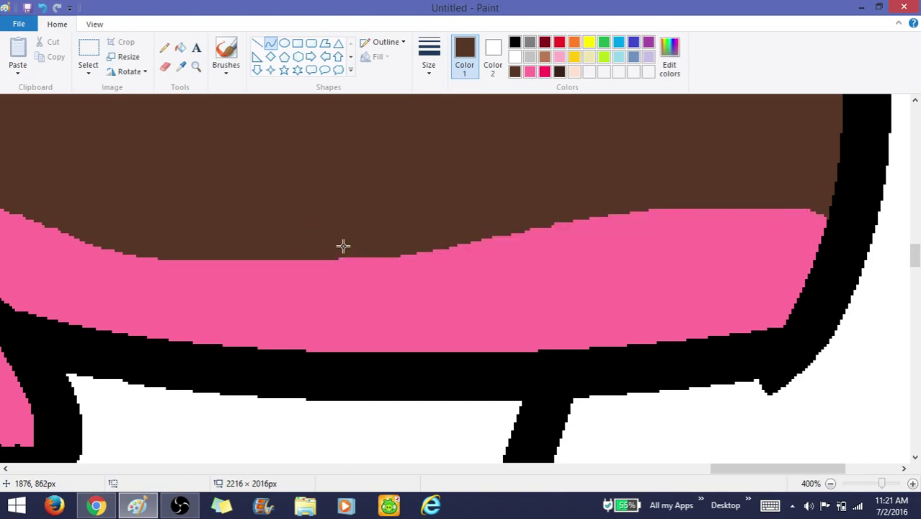
Smooth the upper edge of the front hair tuft's pink band with thick brown curves at its far end and near the notch
{"action": "mouse_move", "coordinate": [343, 246]}
{"action": "left_mouse_down"}
{"action": "mouse_move", "coordinate": [817, 214]}
{"action": "mouse_move", "coordinate": [804, 194]}
{"action": "mouse_move", "coordinate": [318, 224]}
{"action": "mouse_move", "coordinate": [779, 236]}
{"action": "mouse_move", "coordinate": [565, 240]}
{"action": "left_mouse_up"}
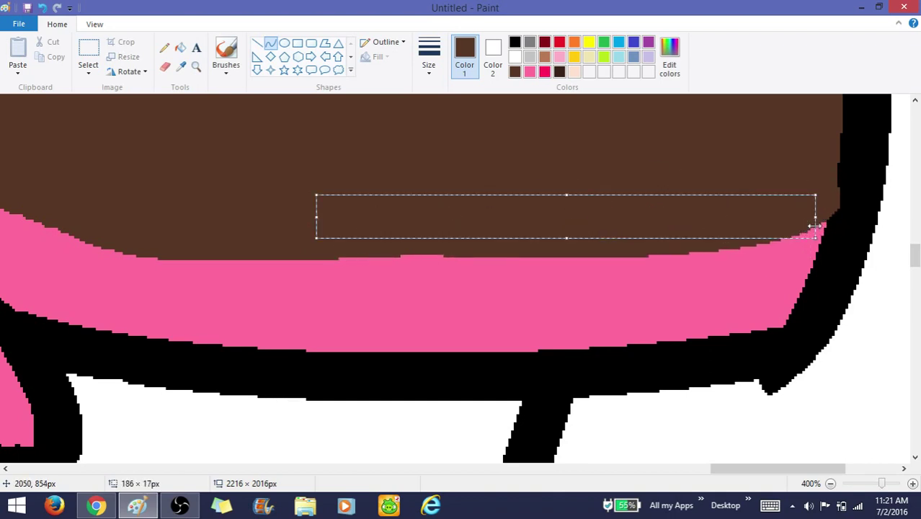
{"action": "left_click_drag", "start_coordinate": [814, 226], "coordinate": [810, 226]}
{"action": "left_click_drag", "start_coordinate": [813, 468], "coordinate": [726, 468]}
{"action": "mouse_move", "coordinate": [475, 134]}
{"action": "left_mouse_down"}
{"action": "mouse_move", "coordinate": [883, 232]}
{"action": "mouse_move", "coordinate": [868, 231]}
{"action": "left_mouse_up"}
{"action": "left_click", "coordinate": [493, 209]}
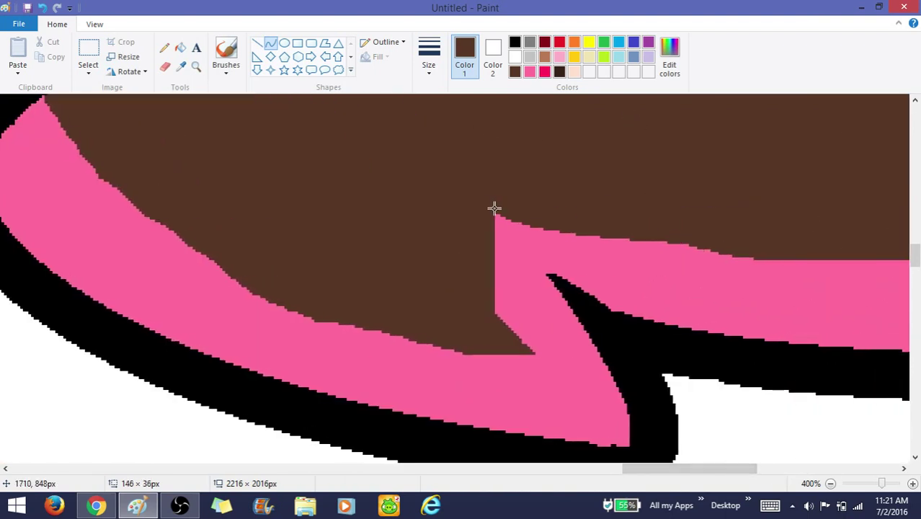
{"action": "left_click_drag", "start_coordinate": [833, 273], "coordinate": [721, 249]}
{"action": "left_click", "coordinate": [434, 185]}
{"action": "left_click_drag", "start_coordinate": [473, 161], "coordinate": [490, 309]}
Inspect the hair, face and body across the whole drawing
{"action": "left_click", "coordinate": [195, 67]}
{"action": "right_click", "coordinate": [206, 181]}
{"action": "right_click", "coordinate": [179, 163]}
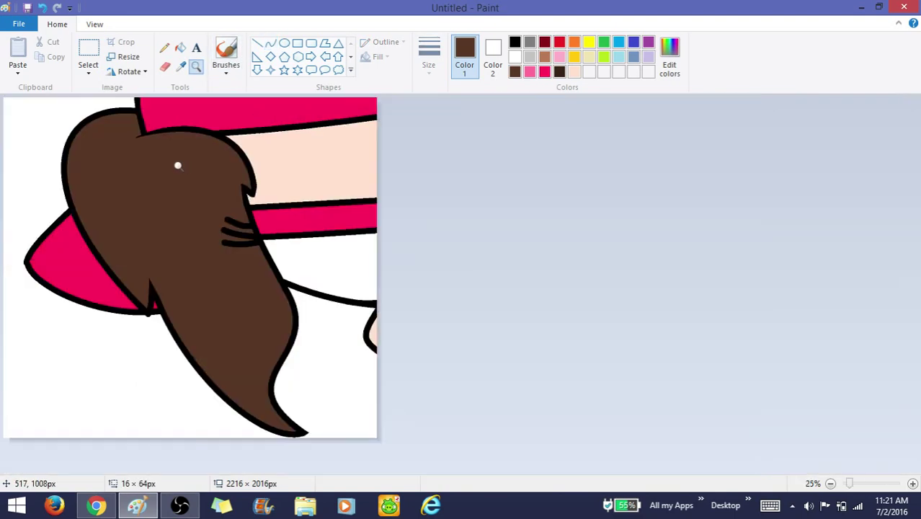
{"action": "right_click", "coordinate": [179, 162]}
{"action": "right_click", "coordinate": [246, 333]}
{"action": "left_click", "coordinate": [246, 333]}
{"action": "left_click", "coordinate": [314, 307]}
{"action": "right_click", "coordinate": [398, 261]}
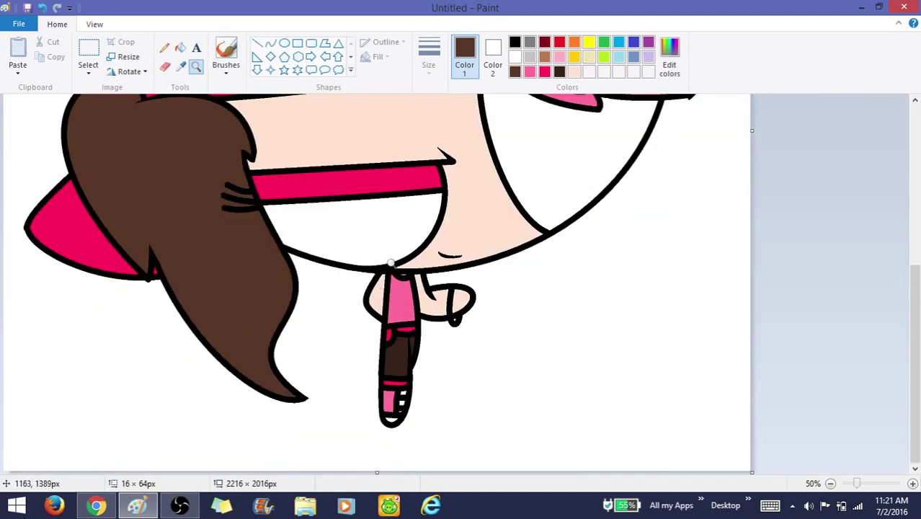
{"action": "left_click", "coordinate": [436, 236]}
{"action": "right_click", "coordinate": [259, 118]}
{"action": "right_click", "coordinate": [258, 117]}
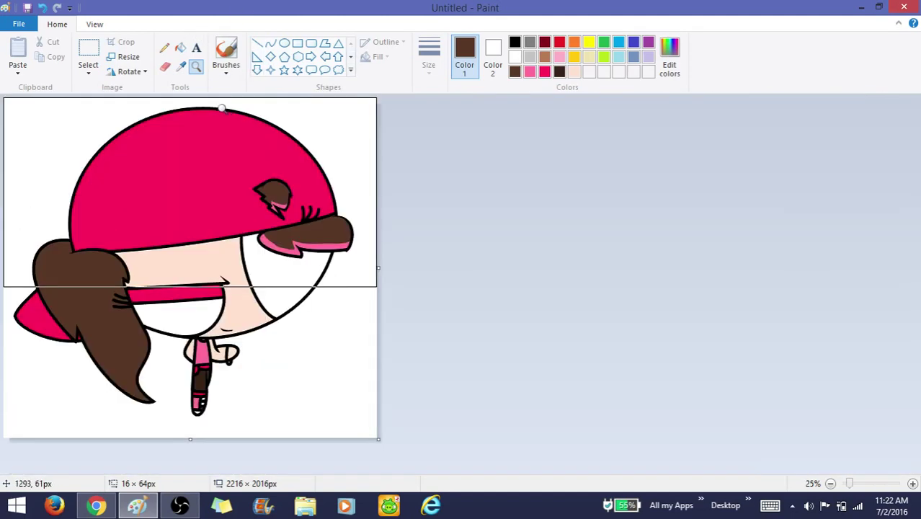
{"action": "left_click", "coordinate": [88, 54]}
{"action": "left_click_drag", "start_coordinate": [160, 155], "coordinate": [206, 213]}
{"action": "right_click", "coordinate": [188, 192]}
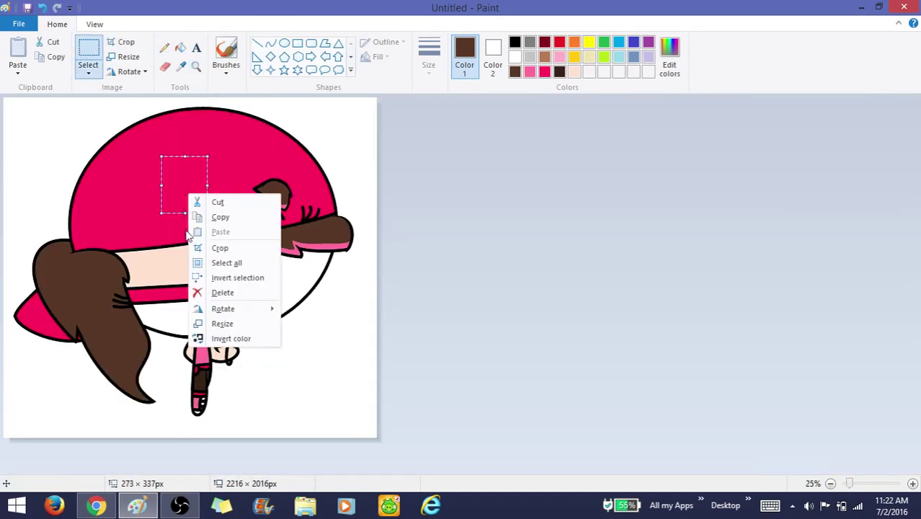
{"action": "left_click", "coordinate": [215, 276]}
{"action": "left_click", "coordinate": [56, 57]}
{"action": "left_click", "coordinate": [285, 43]}
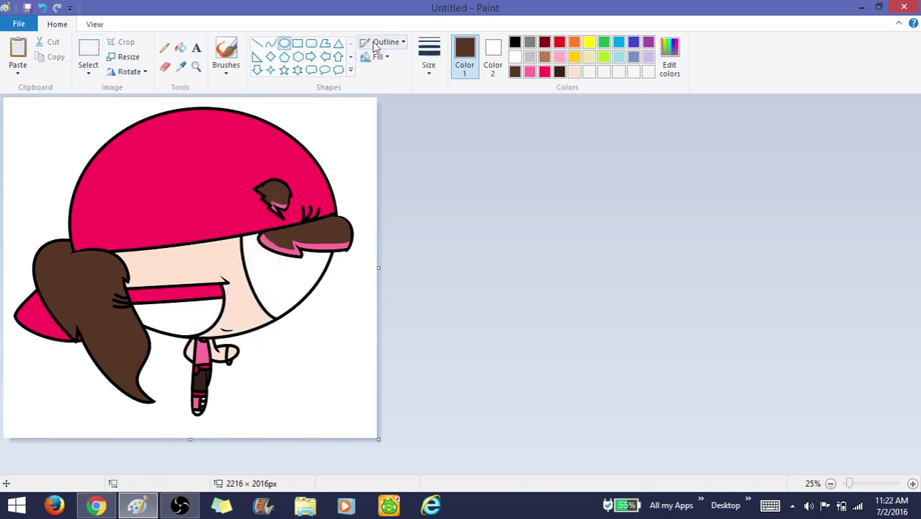
{"action": "left_click_drag", "start_coordinate": [72, 191], "coordinate": [211, 389]}
{"action": "key", "text": "ctrl+z"}
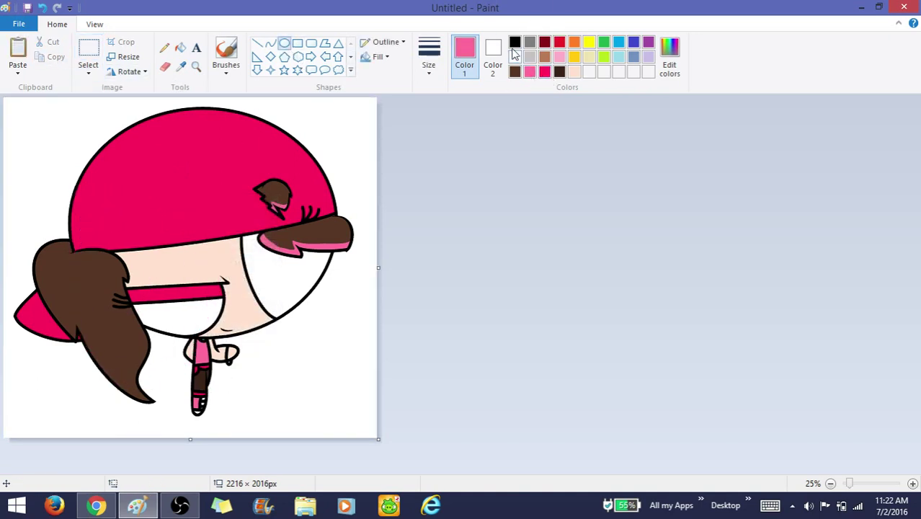
Mix a lighter pink from the crimson swatch with red 255, green 62 and blue 124
{"action": "left_click", "coordinate": [544, 71]}
{"action": "left_click", "coordinate": [679, 66]}
{"action": "left_click", "coordinate": [670, 58]}
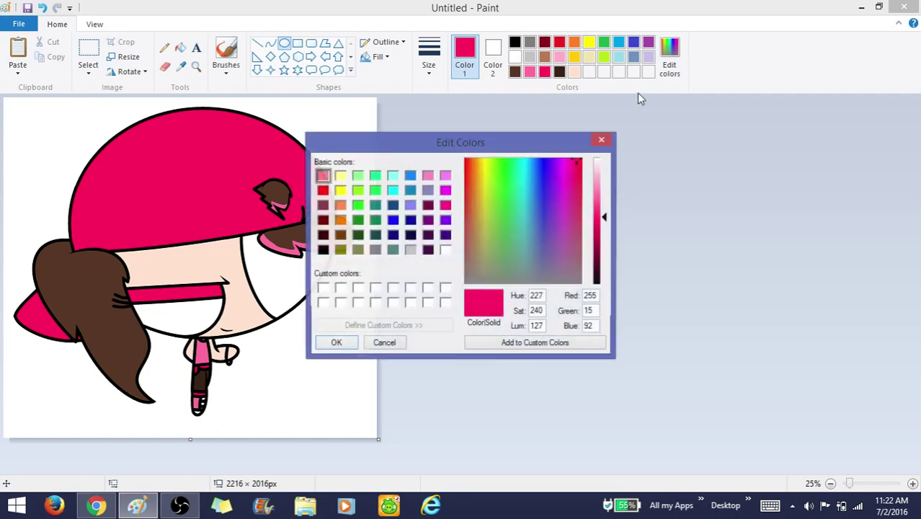
{"action": "left_click_drag", "start_coordinate": [603, 216], "coordinate": [605, 208]}
{"action": "left_click", "coordinate": [348, 343]}
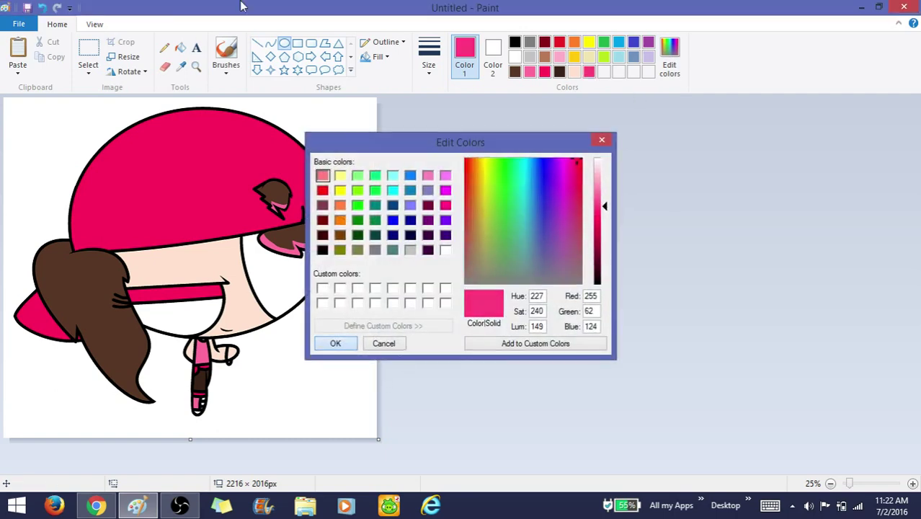
Draw a pink iris circle about 419 × 383 px over the half-closed eye and shift it upward into place
{"action": "left_click", "coordinate": [197, 68]}
{"action": "left_click", "coordinate": [294, 346]}
{"action": "left_click", "coordinate": [294, 347]}
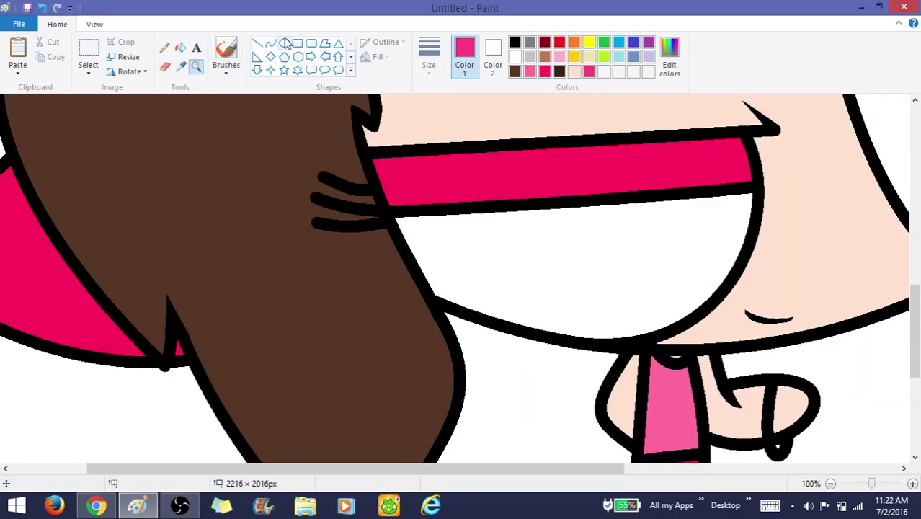
{"action": "left_click", "coordinate": [285, 43]}
{"action": "mouse_move", "coordinate": [371, 152]}
{"action": "left_mouse_down"}
{"action": "mouse_move", "coordinate": [485, 321]}
{"action": "mouse_move", "coordinate": [657, 411]}
{"action": "left_mouse_up"}
{"action": "left_click_drag", "start_coordinate": [493, 245], "coordinate": [487, 193]}
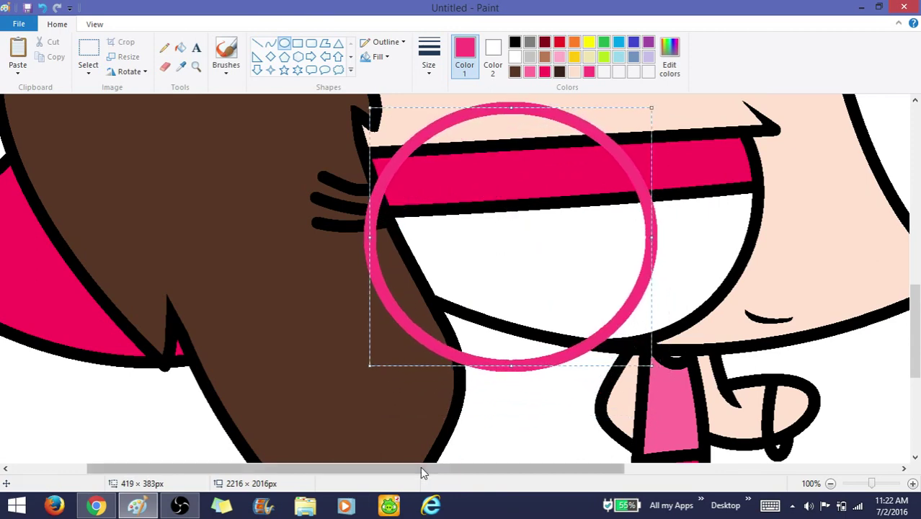
Draw a larger pink iris circle about 533 × 535 px over the wide-open eye and position it
{"action": "left_click_drag", "start_coordinate": [423, 468], "coordinate": [584, 468]}
{"action": "scroll", "coordinate": [517, 162], "scroll_direction": "up", "scroll_amount": 3}
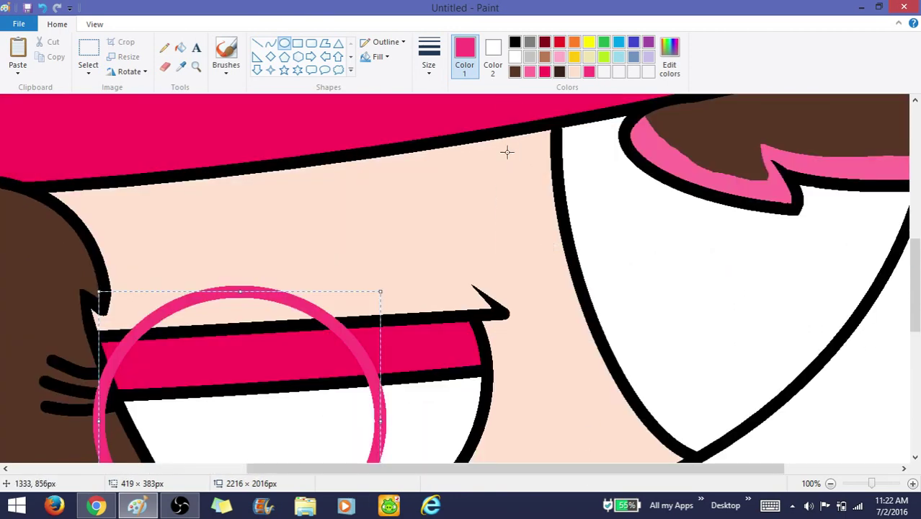
{"action": "mouse_move", "coordinate": [497, 109]}
{"action": "left_mouse_down"}
{"action": "mouse_move", "coordinate": [841, 495]}
{"action": "mouse_move", "coordinate": [856, 469]}
{"action": "left_mouse_up"}
{"action": "left_click_drag", "start_coordinate": [628, 235], "coordinate": [658, 206]}
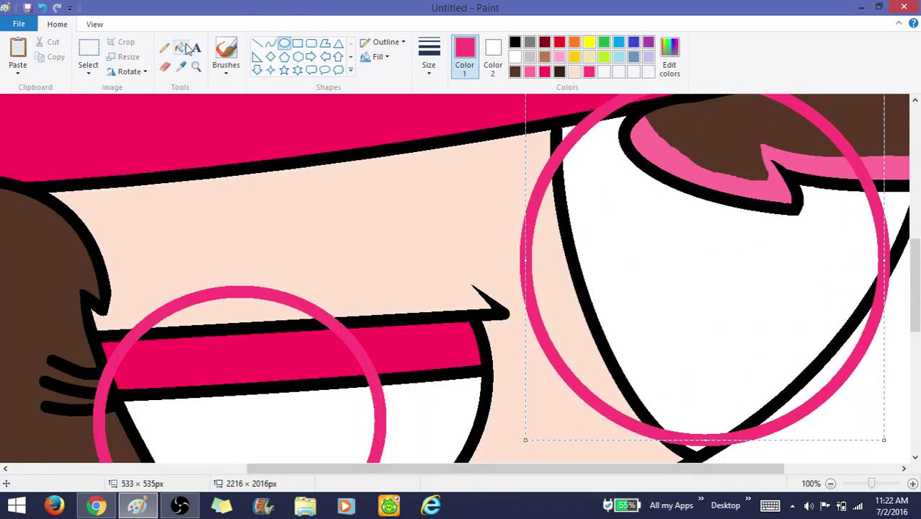
{"action": "left_click_drag", "start_coordinate": [608, 291], "coordinate": [615, 313]}
Fill the irises of both eyes with the lighter pink
{"action": "scroll", "coordinate": [609, 279], "scroll_direction": "down", "scroll_amount": 3}
{"action": "left_click", "coordinate": [180, 47]}
{"action": "left_click", "coordinate": [249, 226]}
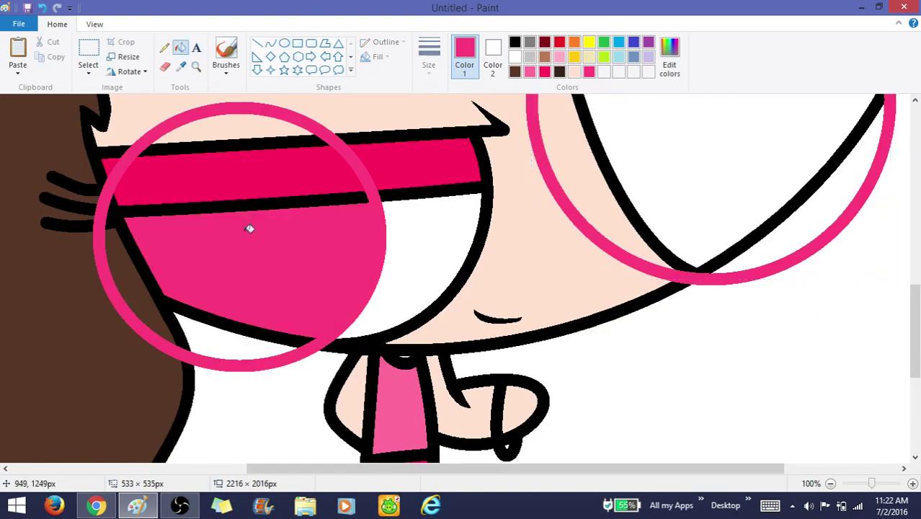
{"action": "scroll", "coordinate": [752, 200], "scroll_direction": "up", "scroll_amount": 2}
{"action": "left_click", "coordinate": [752, 200]}
Mix a near-black colour with red, green and blue at 12 for the pupil ellipses
{"action": "left_click", "coordinate": [284, 43]}
{"action": "left_click", "coordinate": [515, 72]}
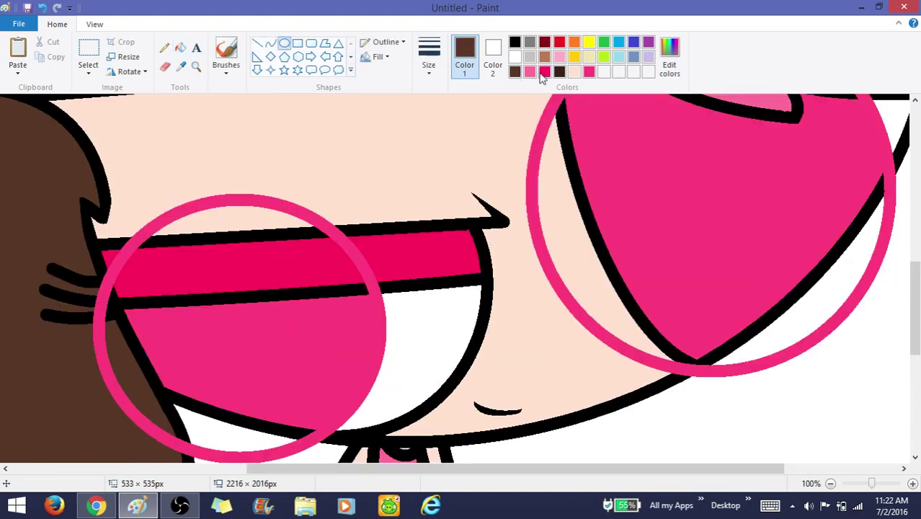
{"action": "left_click", "coordinate": [514, 42]}
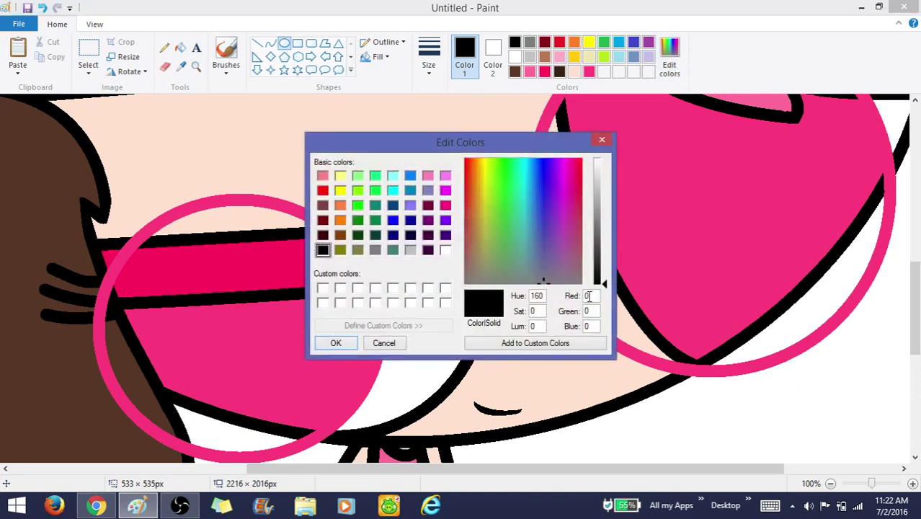
{"action": "left_click_drag", "start_coordinate": [594, 285], "coordinate": [602, 279]}
{"action": "left_click", "coordinate": [350, 350]}
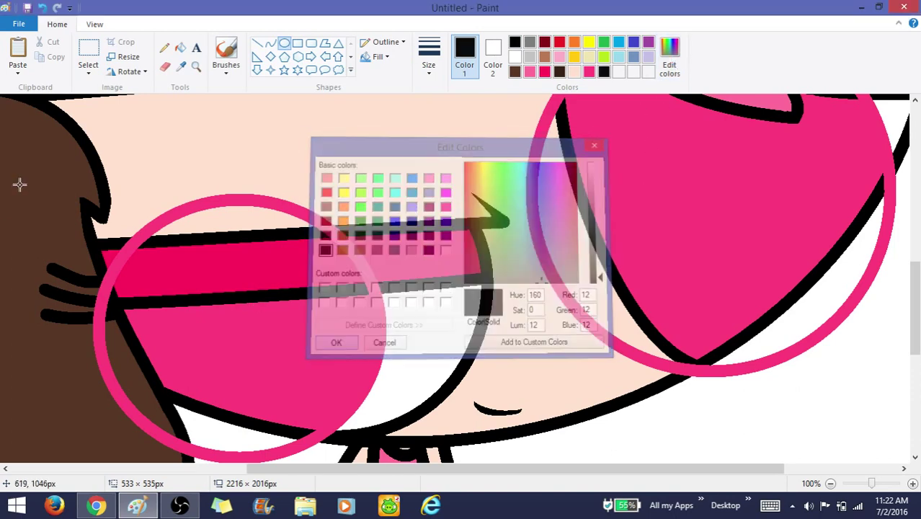
Draw near-black pupil circles, about 344 × 321 px on the half-closed eye and 473 × 467 px on the wide-open eye
{"action": "left_click_drag", "start_coordinate": [94, 225], "coordinate": [322, 441]}
{"action": "left_click_drag", "start_coordinate": [250, 371], "coordinate": [257, 376]}
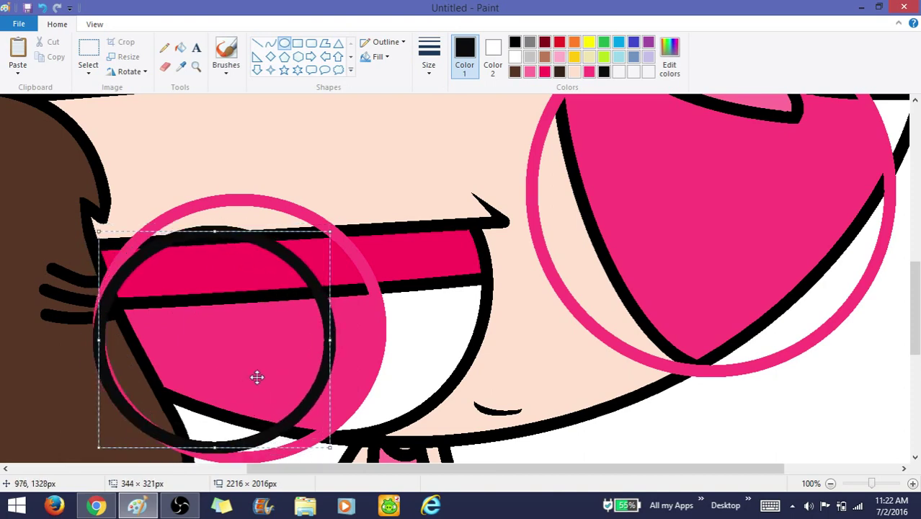
{"action": "scroll", "coordinate": [487, 283], "scroll_direction": "up", "scroll_amount": 3}
{"action": "left_click_drag", "start_coordinate": [498, 227], "coordinate": [805, 368]}
{"action": "scroll", "coordinate": [735, 366], "scroll_direction": "down", "scroll_amount": 3}
{"action": "left_click_drag", "start_coordinate": [526, 238], "coordinate": [564, 243]}
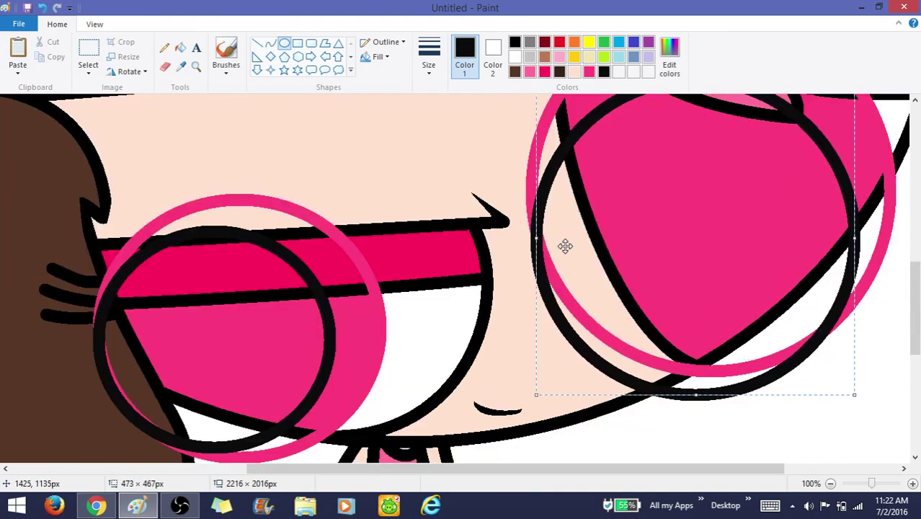
Fill the pupils of both eyes with near-black
{"action": "left_click", "coordinate": [180, 51]}
{"action": "left_click", "coordinate": [246, 305]}
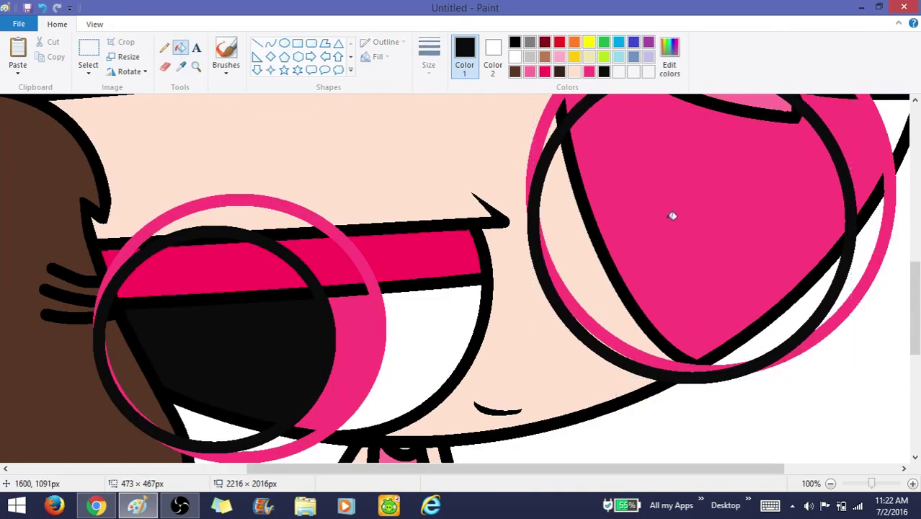
{"action": "left_click", "coordinate": [670, 214]}
Draw white highlight ovals inside the pupils, about 162 × 179 px on the wide-open eye and 126 × 143 px on the half-closed eye
{"action": "left_click", "coordinate": [284, 43]}
{"action": "left_click", "coordinate": [514, 57]}
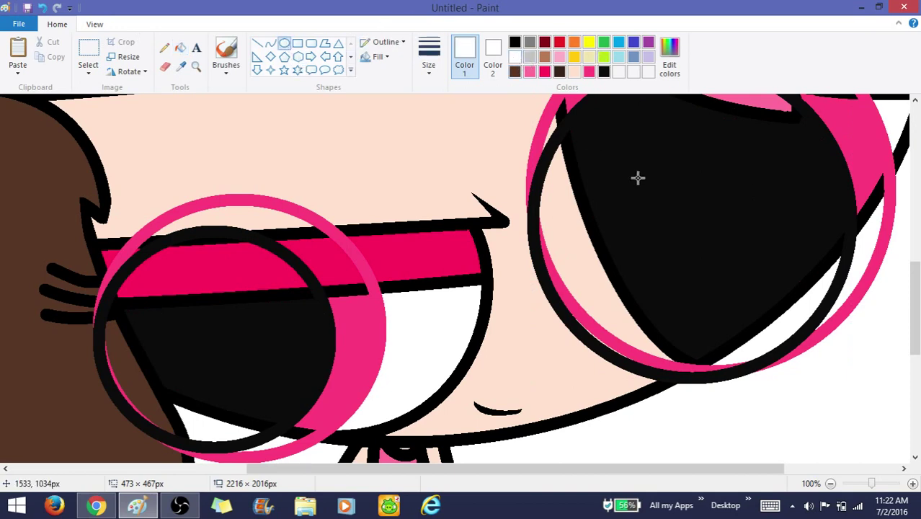
{"action": "left_click_drag", "start_coordinate": [611, 161], "coordinate": [745, 284]}
{"action": "left_click_drag", "start_coordinate": [679, 199], "coordinate": [650, 212]}
{"action": "left_click_drag", "start_coordinate": [709, 181], "coordinate": [697, 170]}
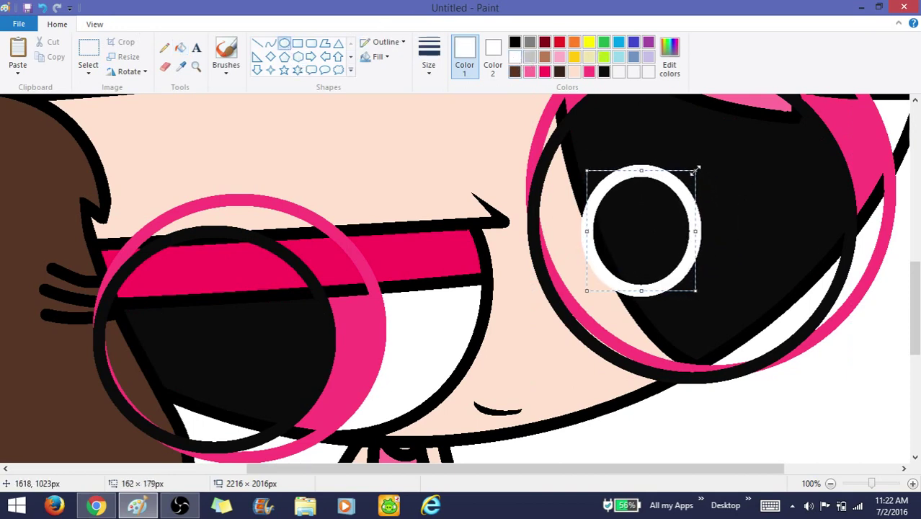
{"action": "mouse_move", "coordinate": [110, 291]}
{"action": "left_mouse_down"}
{"action": "mouse_move", "coordinate": [195, 369]}
{"action": "mouse_move", "coordinate": [195, 387]}
{"action": "left_mouse_up"}
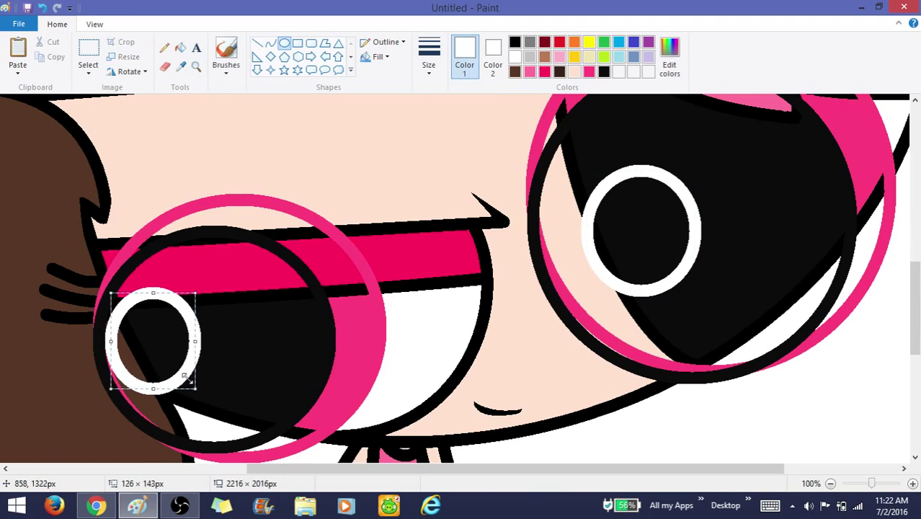
{"action": "left_click_drag", "start_coordinate": [161, 333], "coordinate": [183, 324]}
Fill the highlight ovals in both eyes with white
{"action": "left_click", "coordinate": [181, 48]}
{"action": "left_click", "coordinate": [151, 345]}
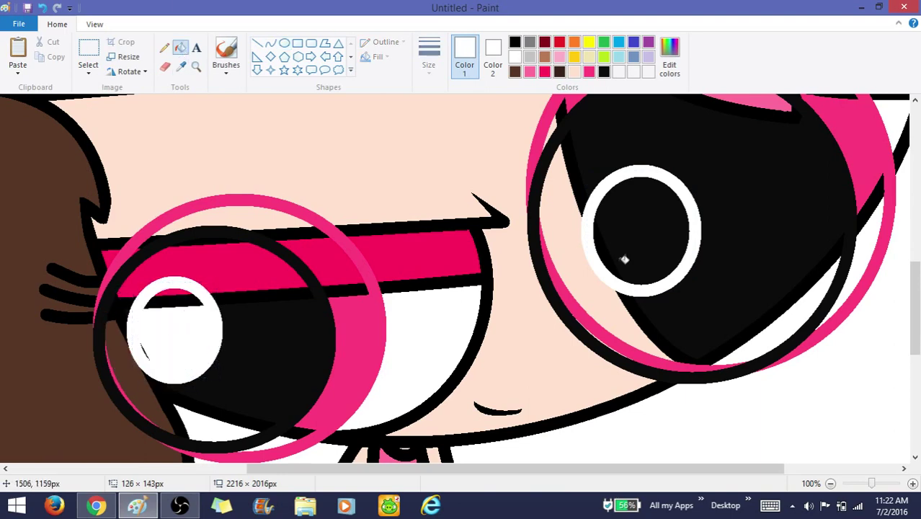
{"action": "left_click", "coordinate": [617, 253]}
{"action": "left_click", "coordinate": [195, 67]}
{"action": "right_click", "coordinate": [188, 109]}
{"action": "right_click", "coordinate": [187, 109]}
{"action": "right_click", "coordinate": [187, 108]}
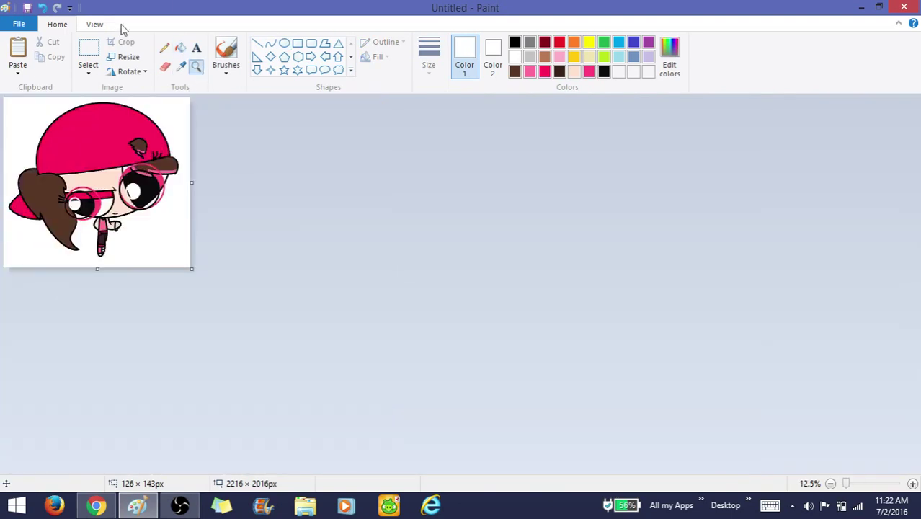
{"action": "left_click", "coordinate": [15, 45]}
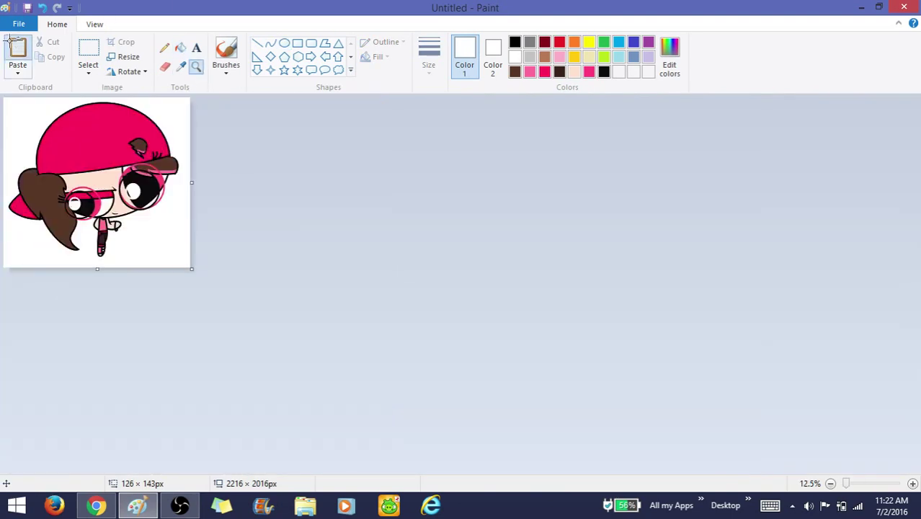
{"action": "left_click", "coordinate": [516, 42]}
{"action": "left_click", "coordinate": [43, 8]}
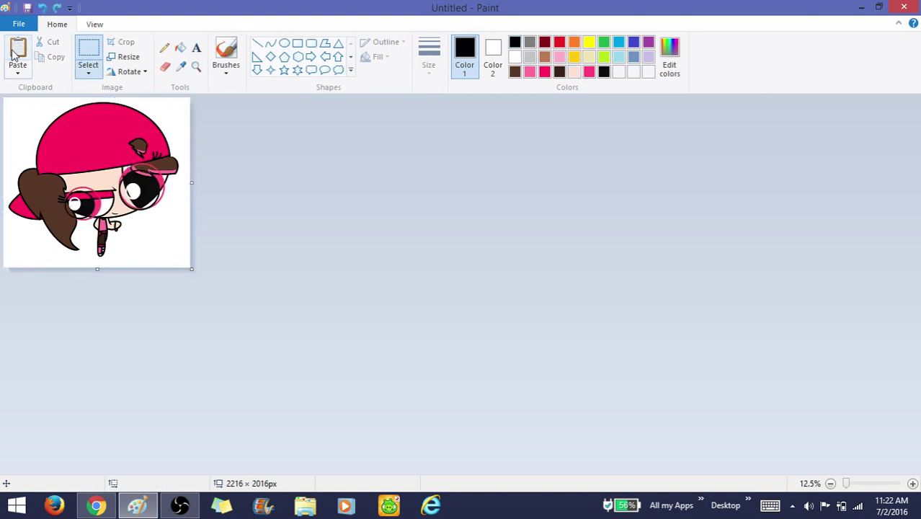
{"action": "left_click", "coordinate": [57, 8]}
{"action": "left_click", "coordinate": [43, 8]}
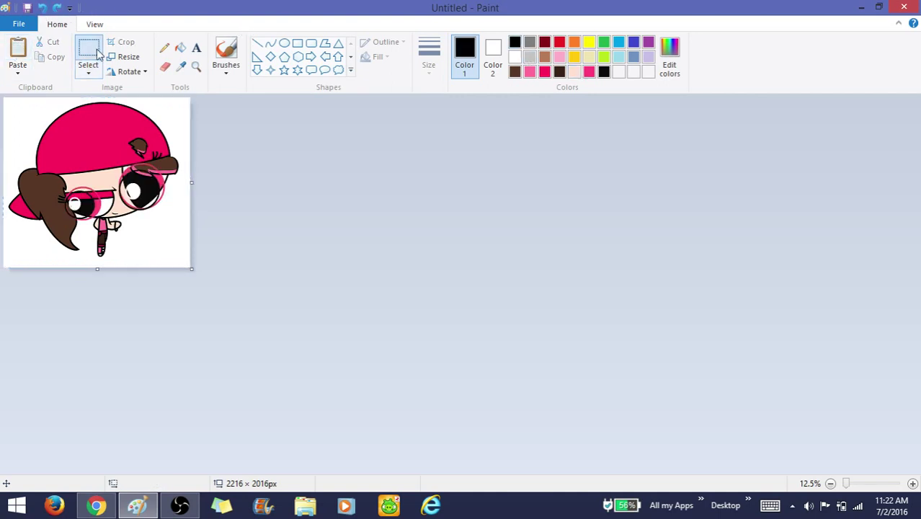
{"action": "left_click", "coordinate": [89, 72]}
{"action": "left_click", "coordinate": [113, 150]}
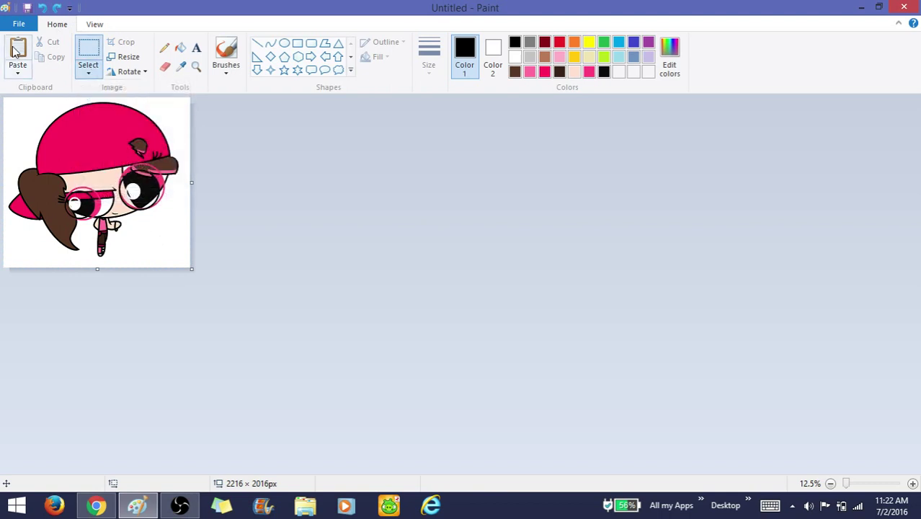
Fill the leftover pink iris arcs outside the head outline below both eyes with white
{"action": "left_click", "coordinate": [192, 75]}
{"action": "left_click", "coordinate": [162, 238]}
{"action": "left_click", "coordinate": [173, 279]}
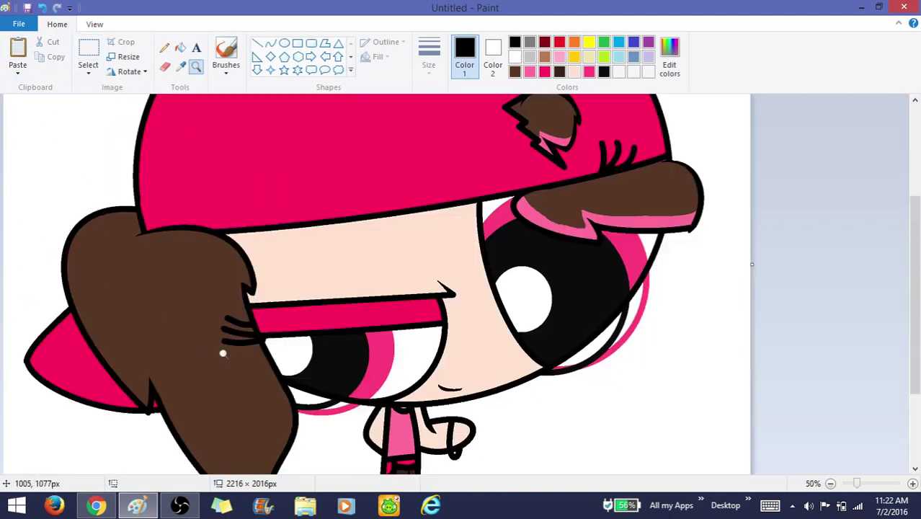
{"action": "scroll", "coordinate": [547, 263], "scroll_direction": "down", "scroll_amount": 3}
{"action": "left_click", "coordinate": [179, 53]}
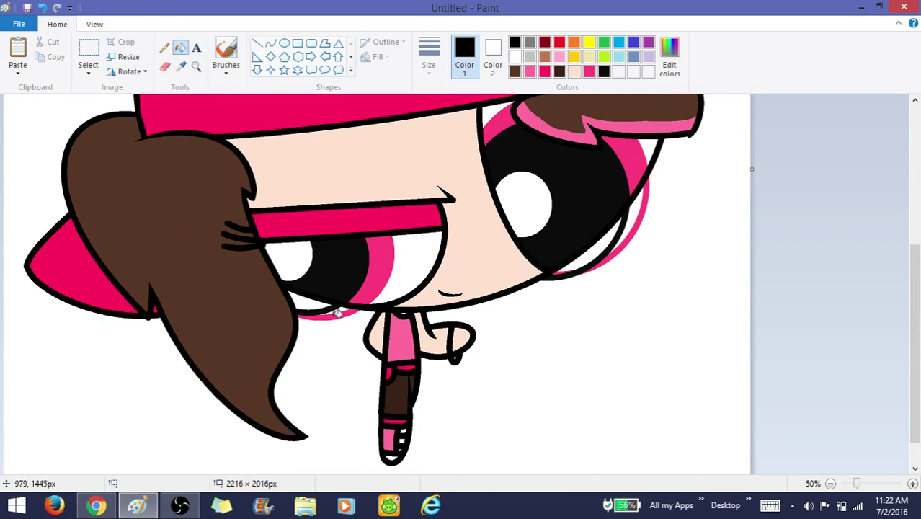
{"action": "right_click", "coordinate": [337, 313]}
{"action": "right_click", "coordinate": [634, 230]}
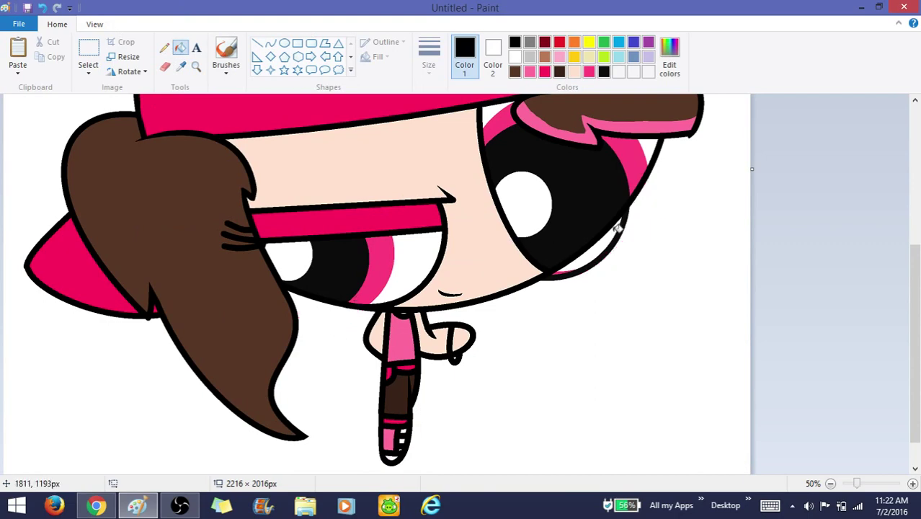
Fill the background around the character with the bright eye pink, including the leftover arc area below the wide-open eye
{"action": "left_click", "coordinate": [544, 72]}
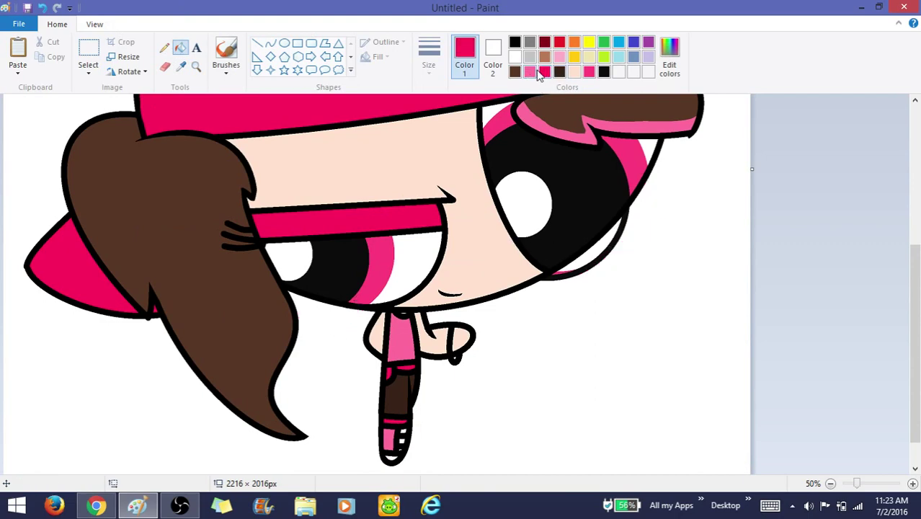
{"action": "left_click", "coordinate": [638, 264]}
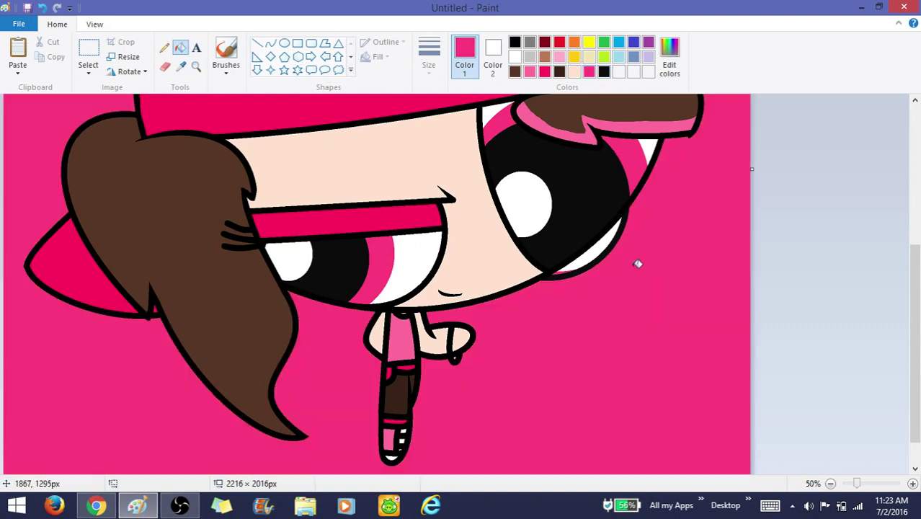
{"action": "left_click", "coordinate": [606, 243]}
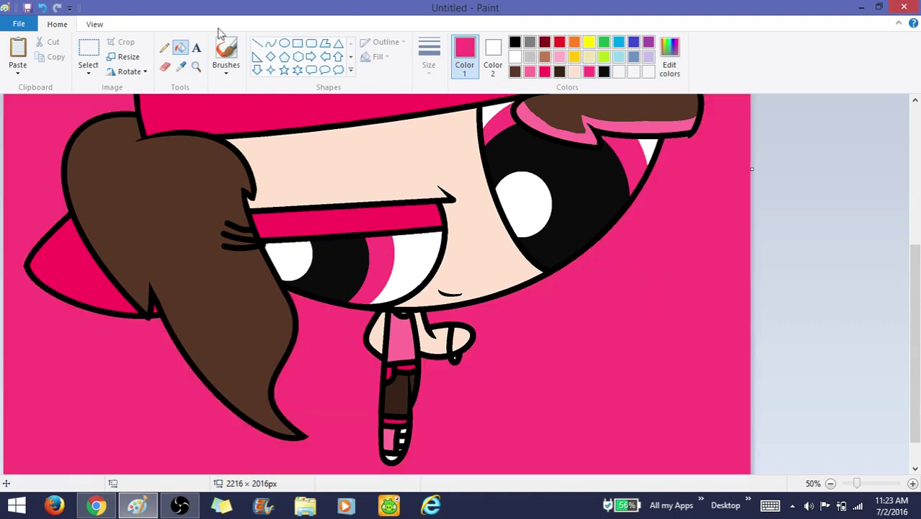
{"action": "left_click", "coordinate": [195, 67]}
{"action": "right_click", "coordinate": [229, 189]}
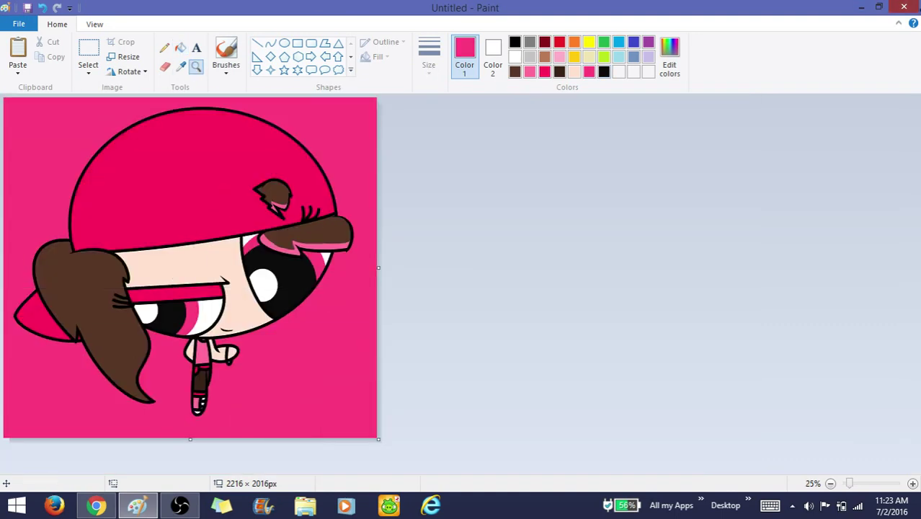
Close the drawing and choose to save it, opening the save dialog in the Animation drawings folder
{"action": "left_click", "coordinate": [915, 7]}
{"action": "left_click", "coordinate": [442, 251]}
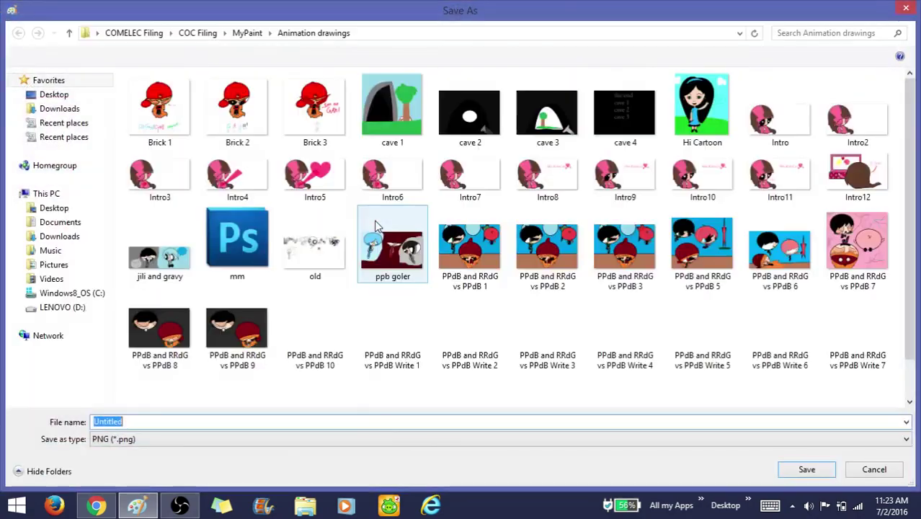